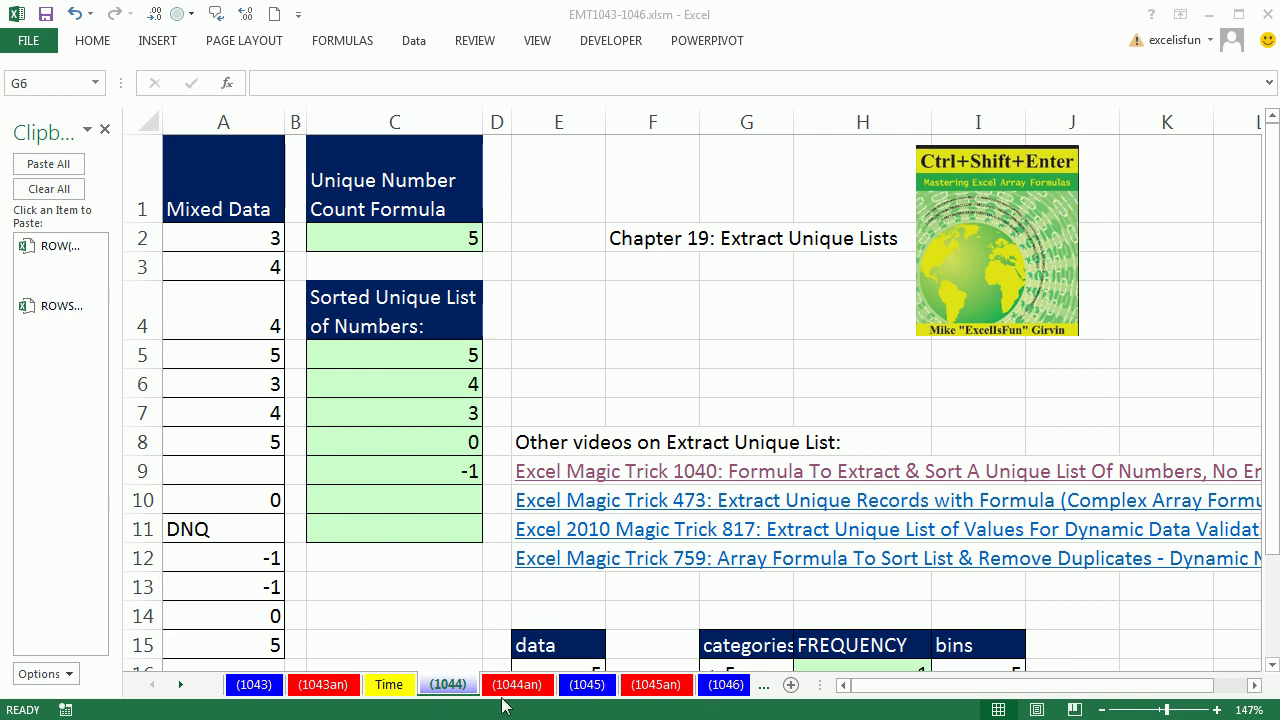
# Evaluate the FREQUENCY(A2:A15,A2:A15) part of the unique number count formula in C2, then restore the formula and leave the cell
pyautogui.click(640, 17)
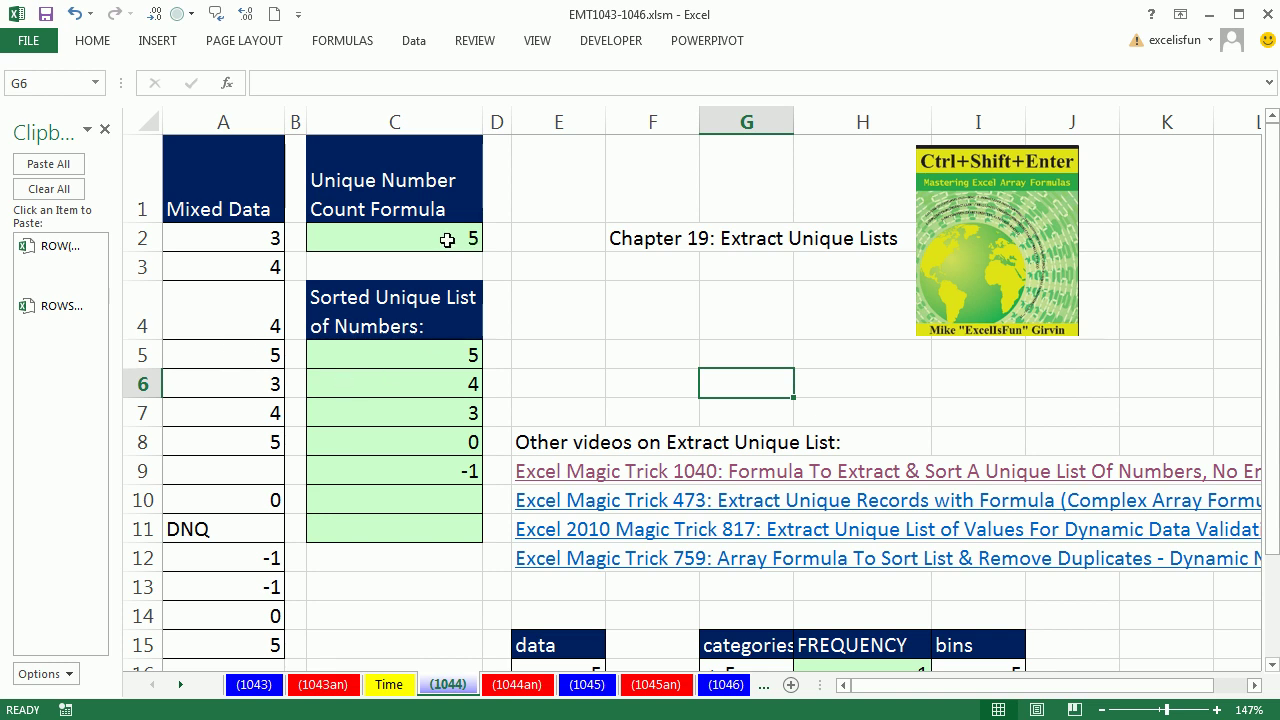
pyautogui.doubleClick(385, 238)
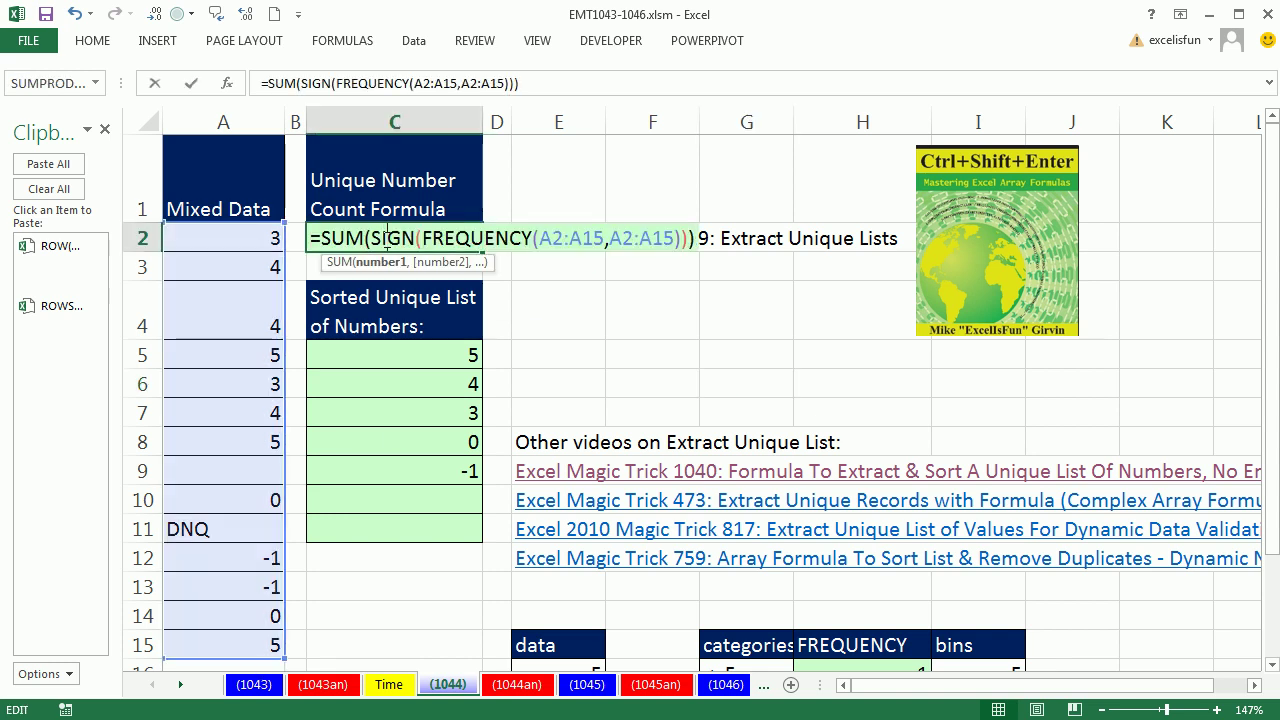
pyautogui.click(527, 244)
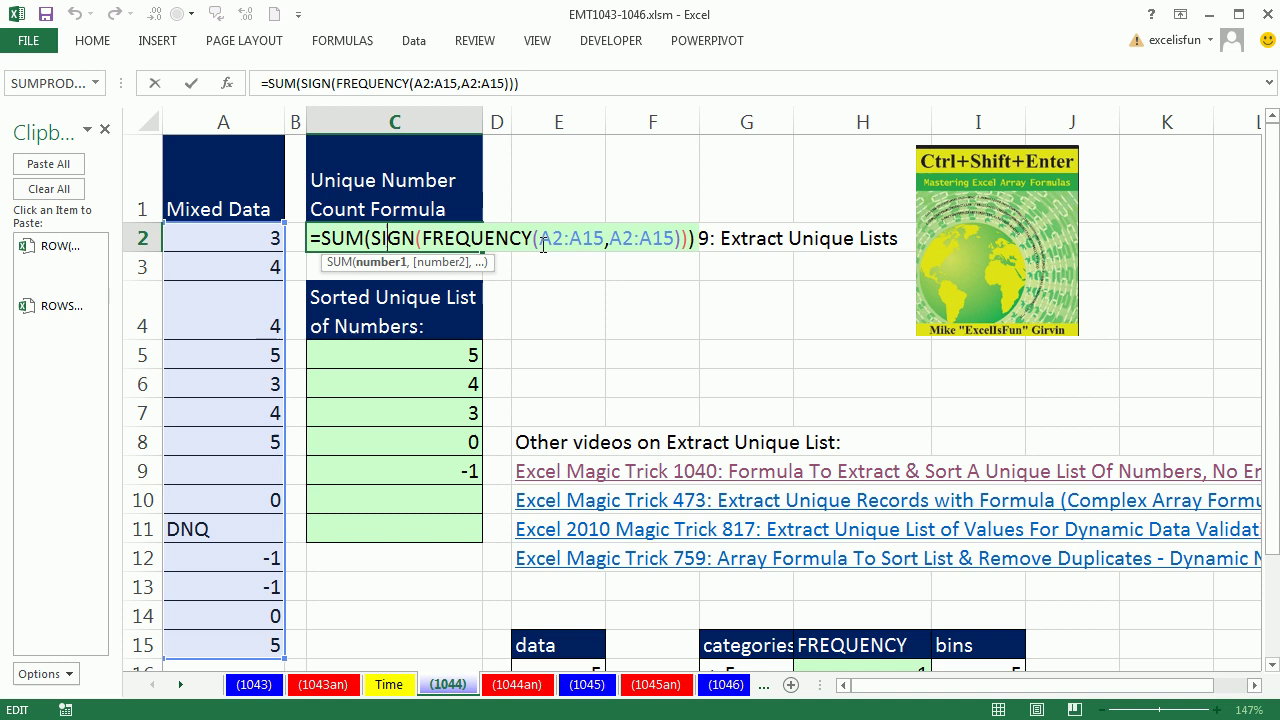
pyautogui.click(541, 242)
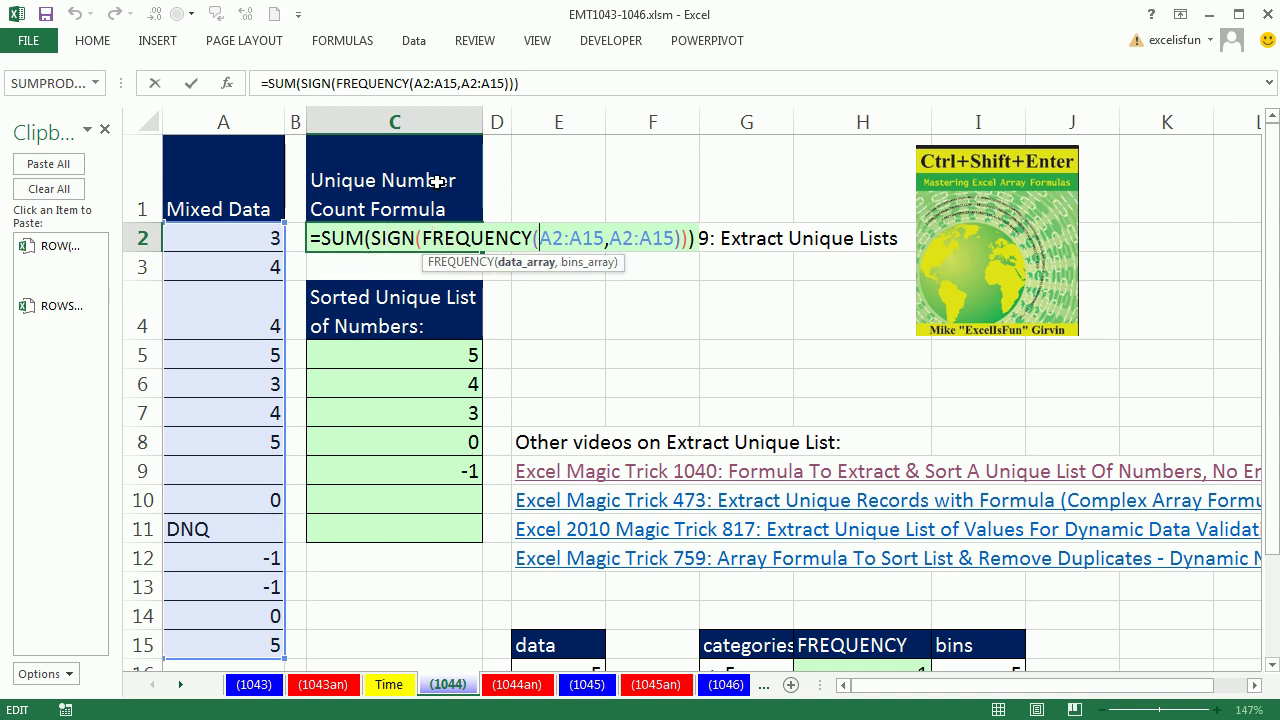
pyautogui.moveTo(421, 238); pyautogui.dragTo(684, 238)
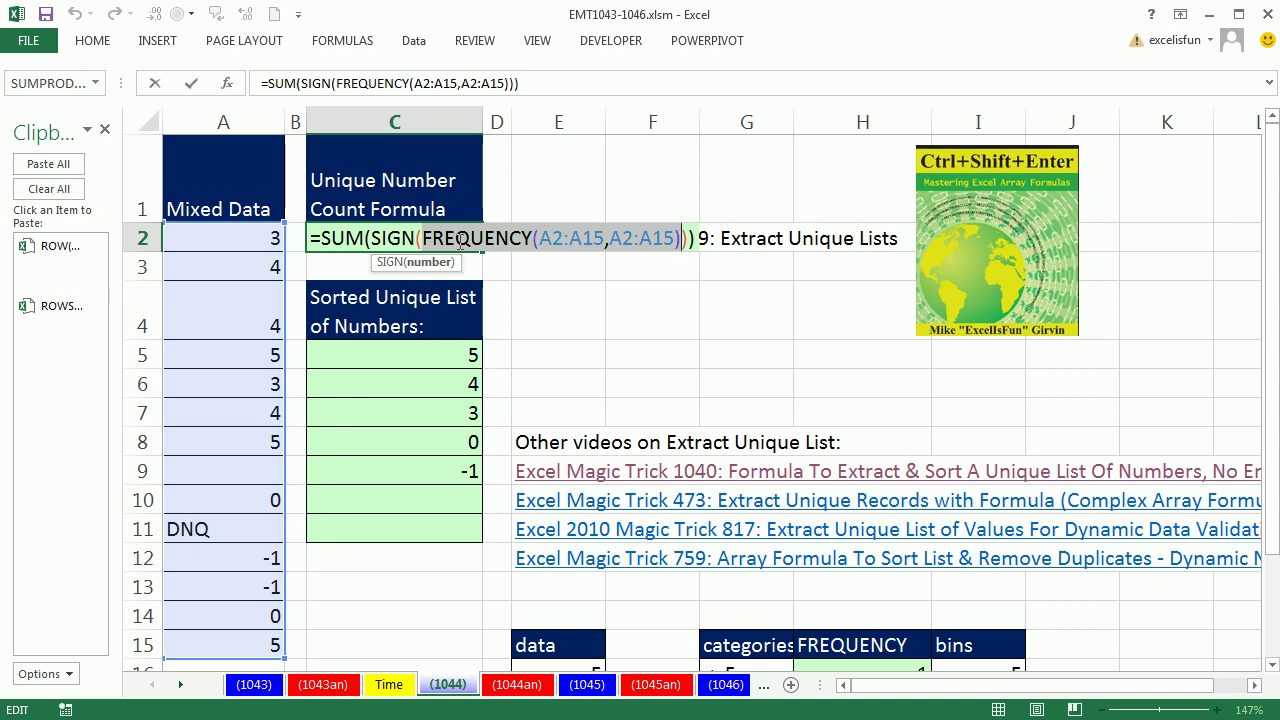
pyautogui.press('F9')
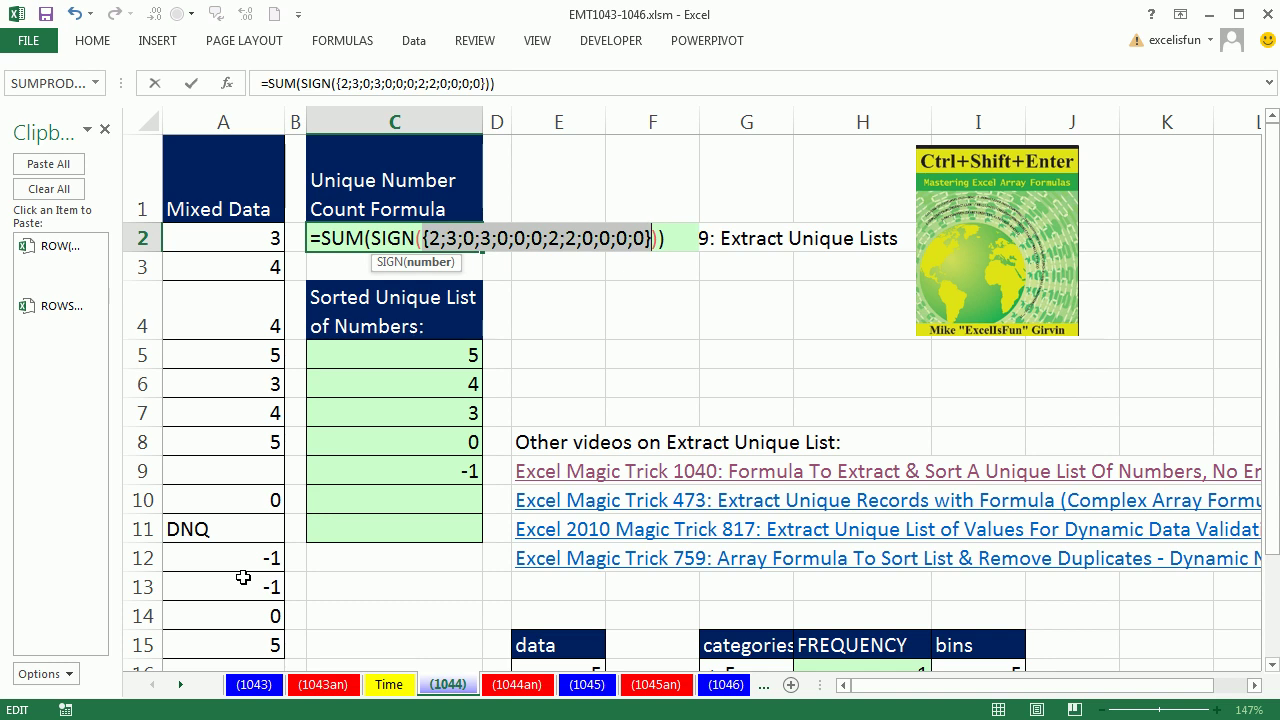
pyautogui.hotkey('ctrl', 'z')
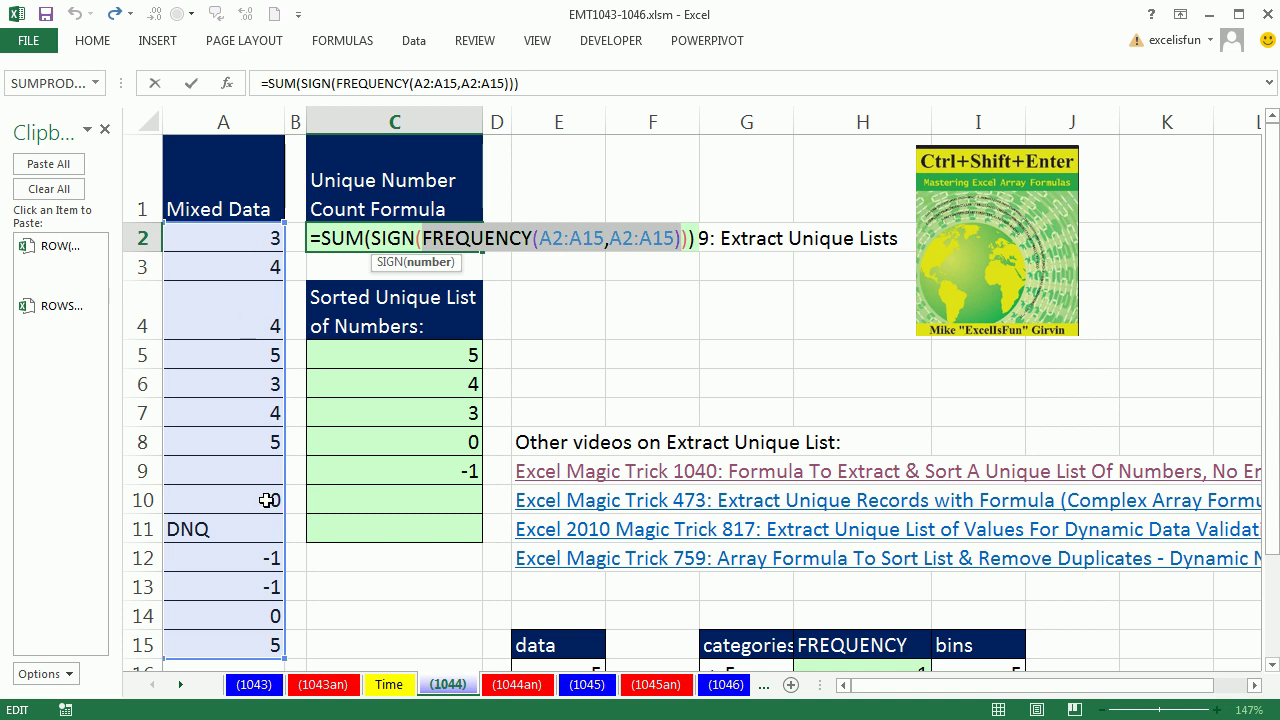
pyautogui.press('F9')
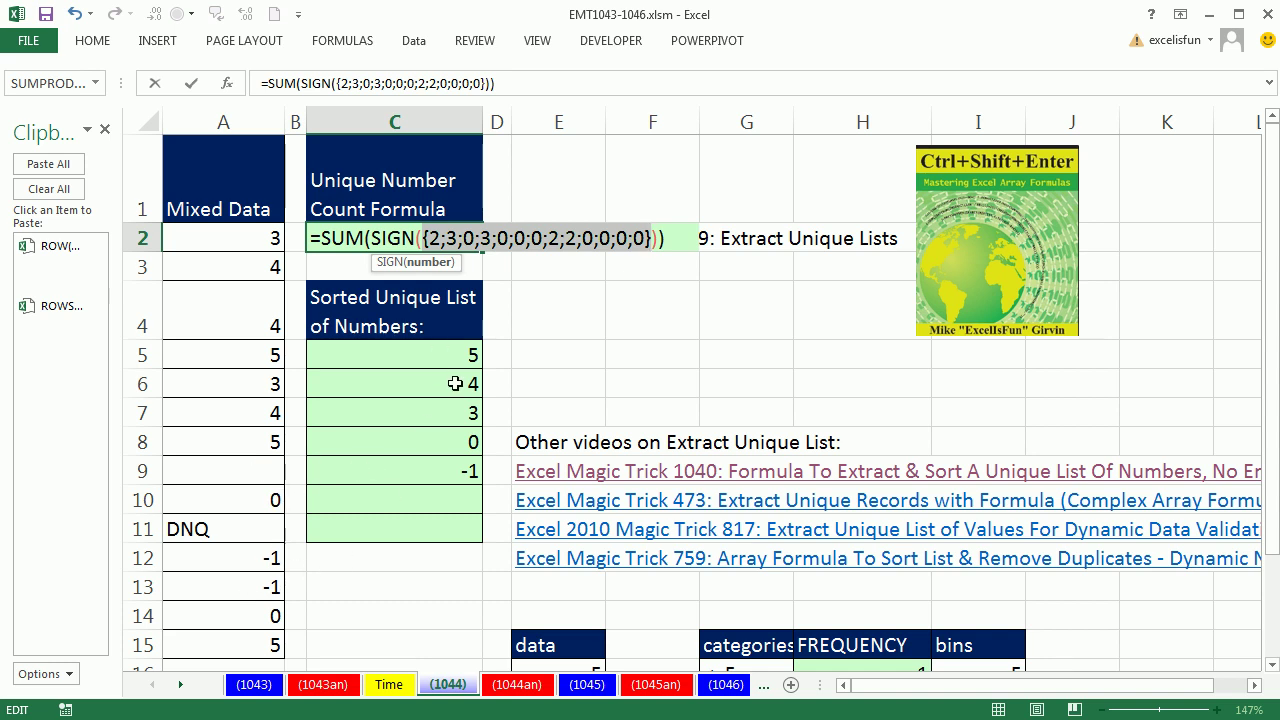
pyautogui.hotkey('ctrl', 'z')
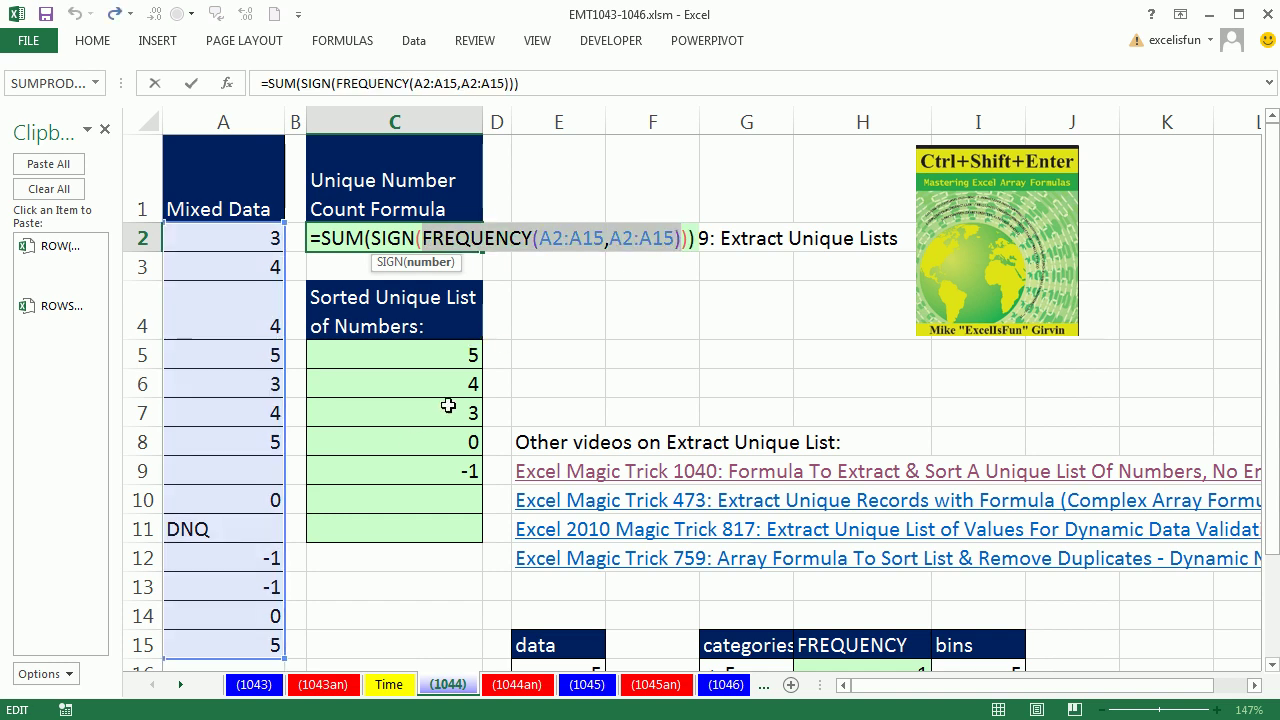
pyautogui.press('Escape')
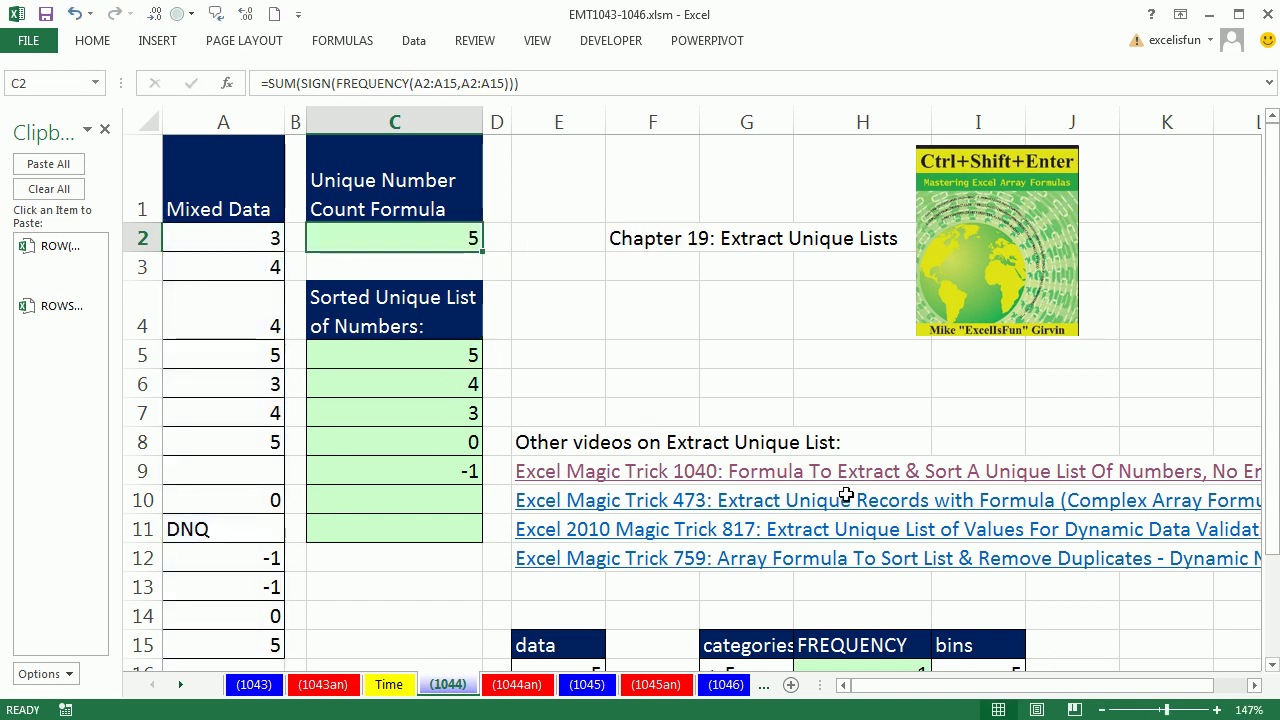
# Inspect the FREQUENCY formula's data and bin ranges in H16:H19 and re-enter it as an array formula
pyautogui.scroll(-2, 1013, 570)
pyautogui.scroll(-1, 1013, 570)
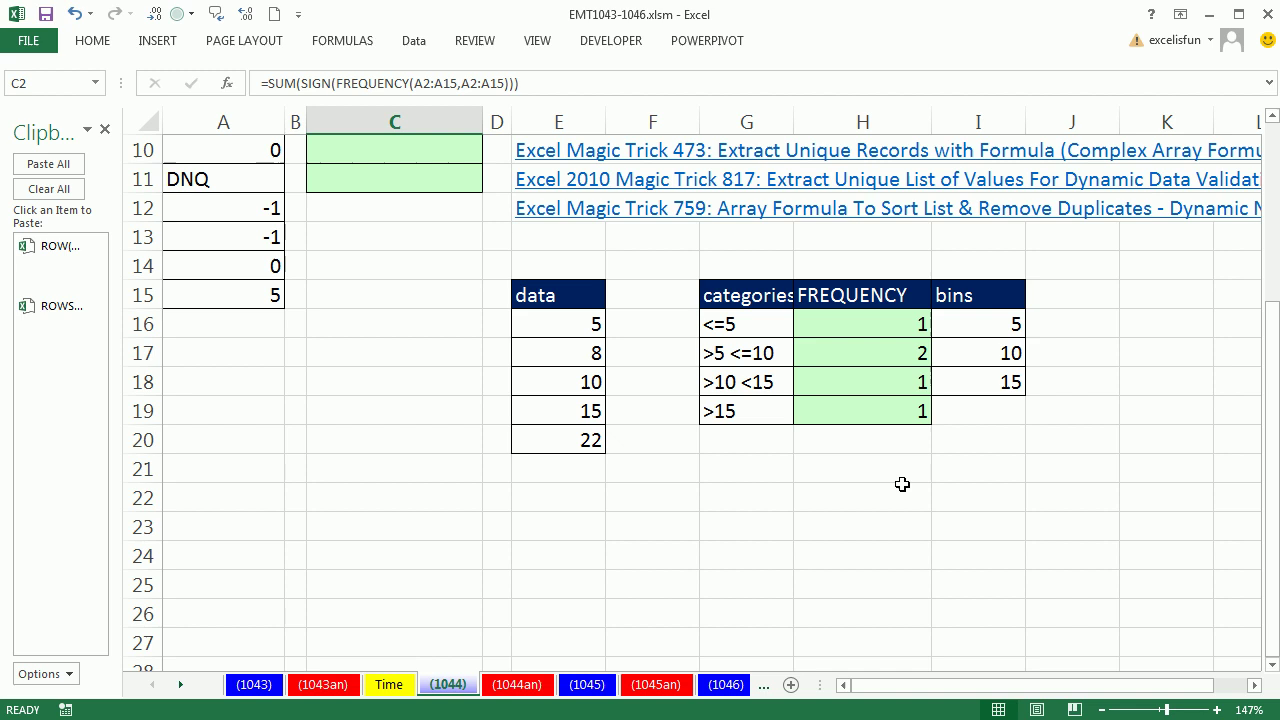
pyautogui.moveTo(834, 327); pyautogui.dragTo(840, 408)
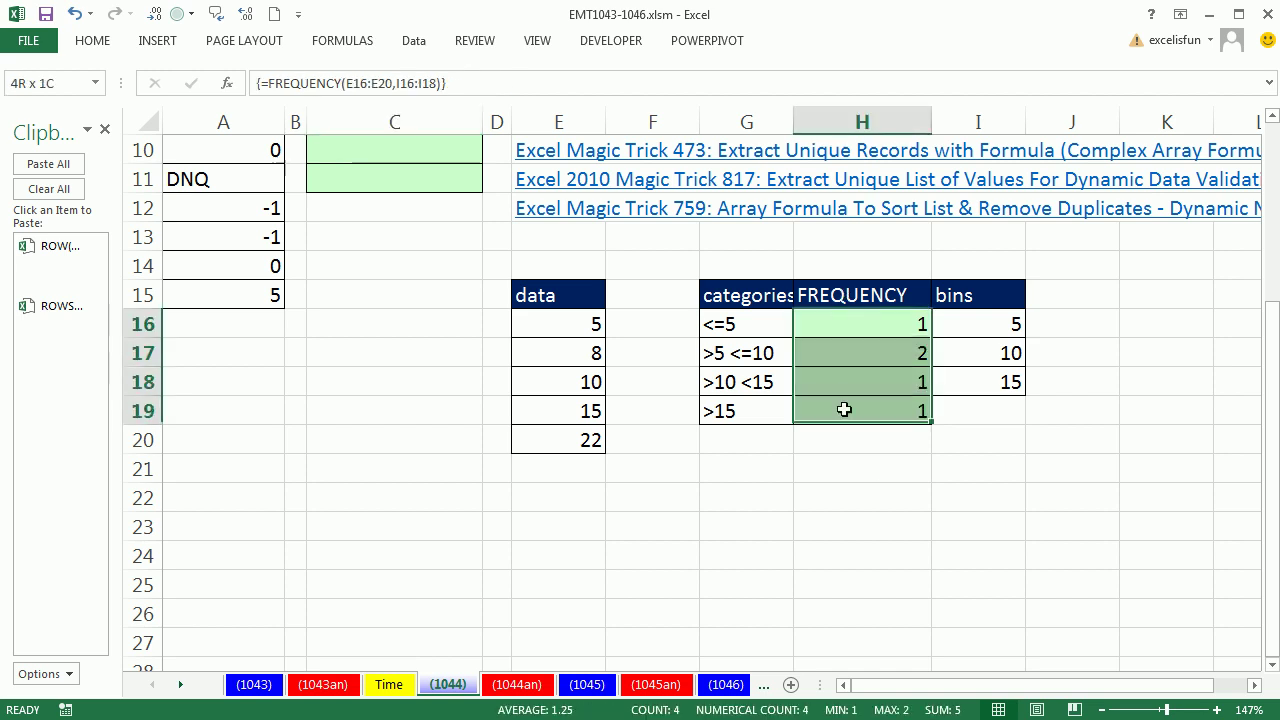
pyautogui.press('F2')
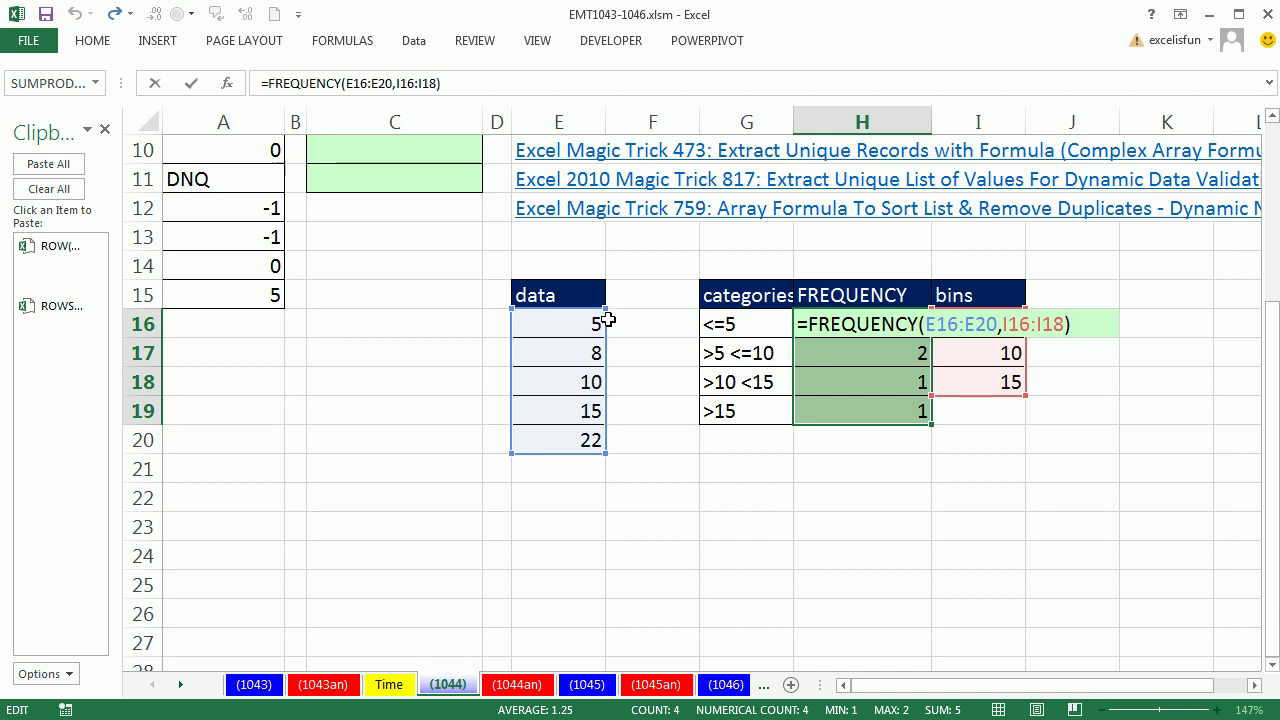
pyautogui.hotkey('ctrl', 'shift', 'Return')
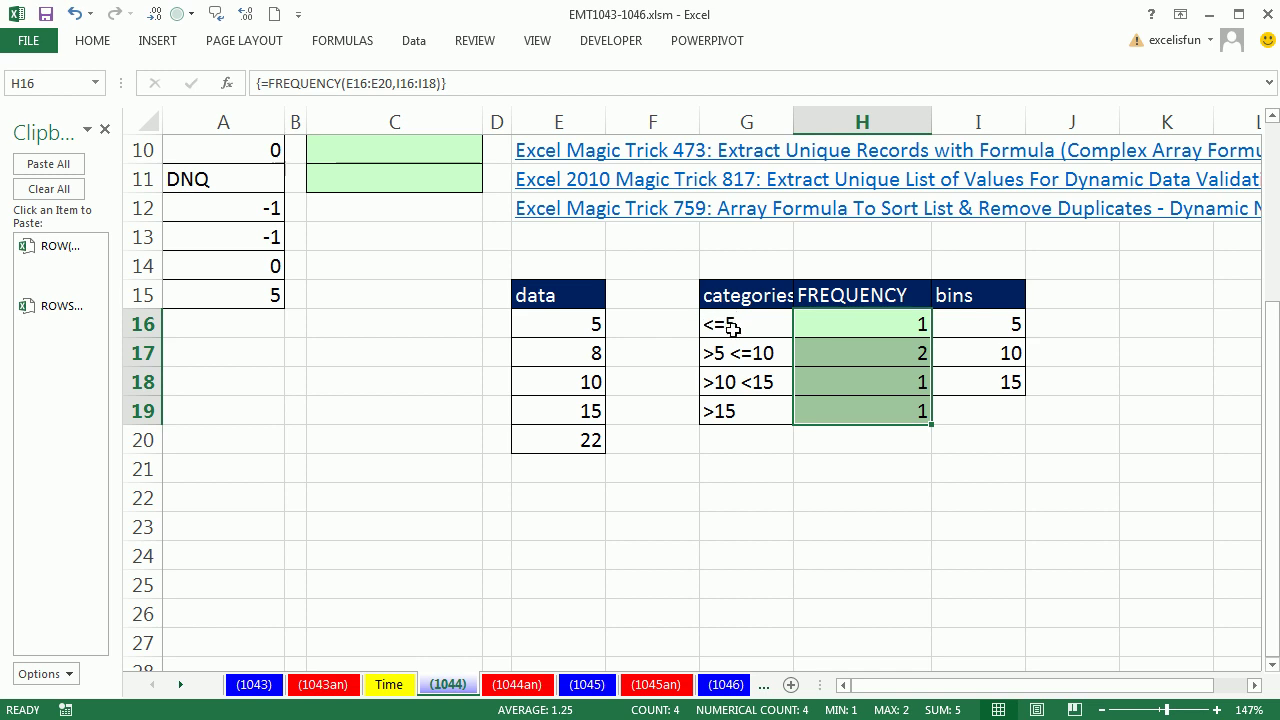
pyautogui.click(889, 354)
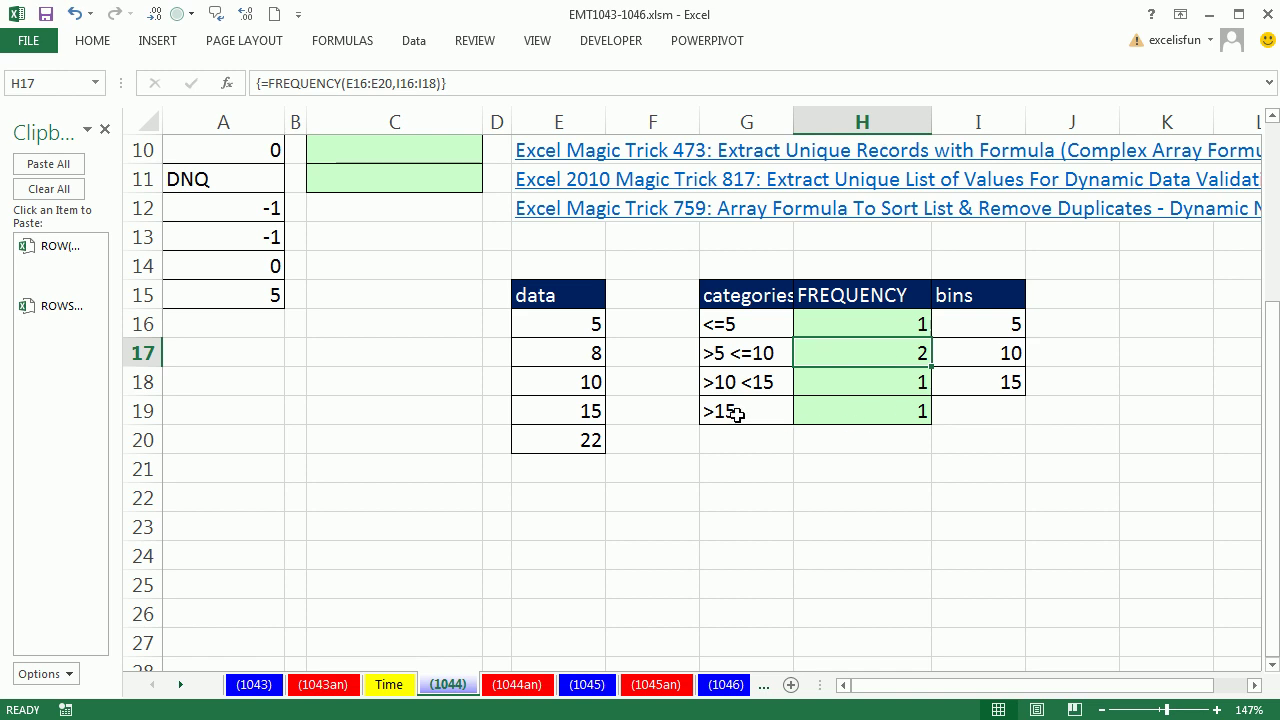
# Evaluate the whole FREQUENCY(E16:E20,I16:I18) formula in H16 to view its resulting array, and cancel the edit
pyautogui.click(849, 321)
pyautogui.doubleClick(849, 321)
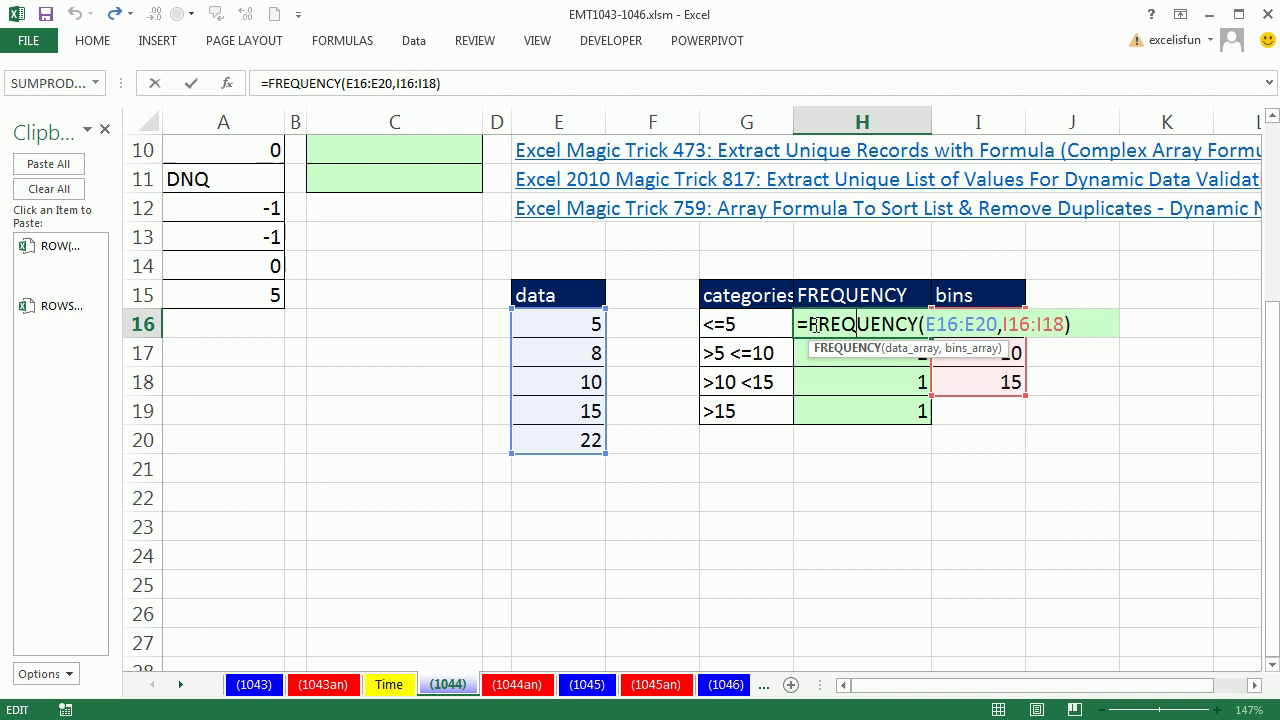
pyautogui.hotkey('shift', 'Home')
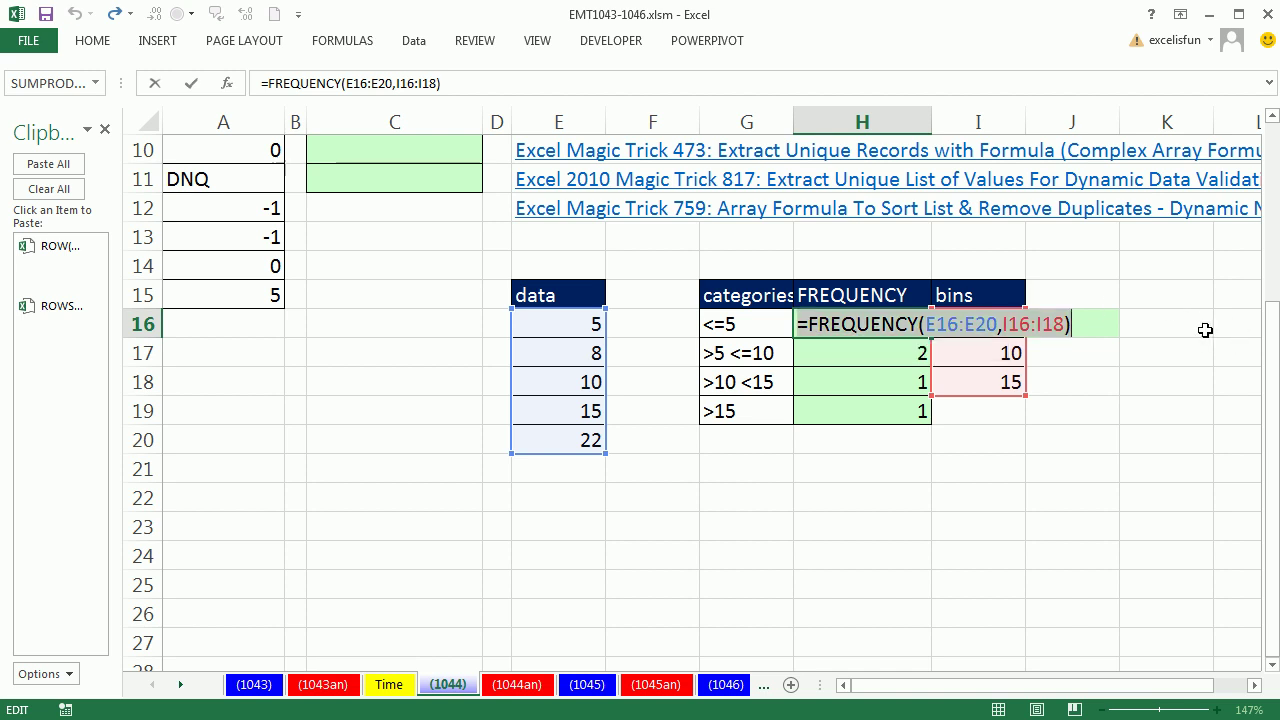
pyautogui.press('F9')
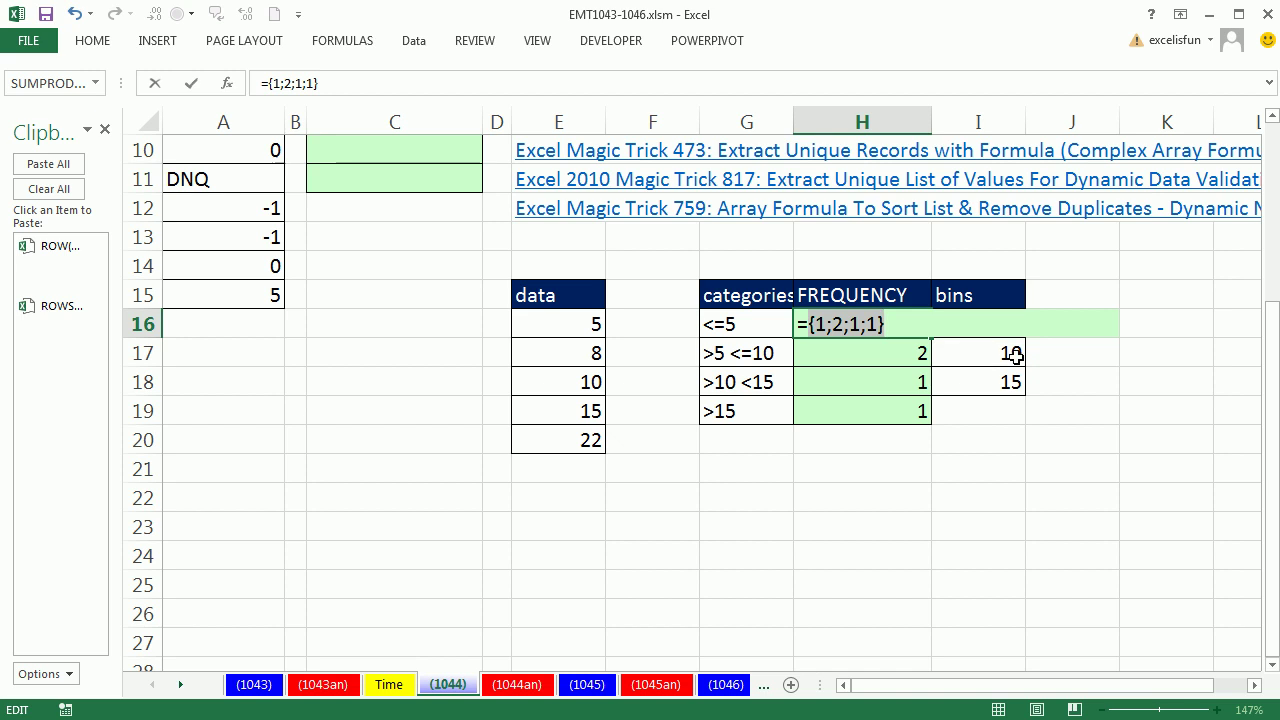
pyautogui.press('Escape')
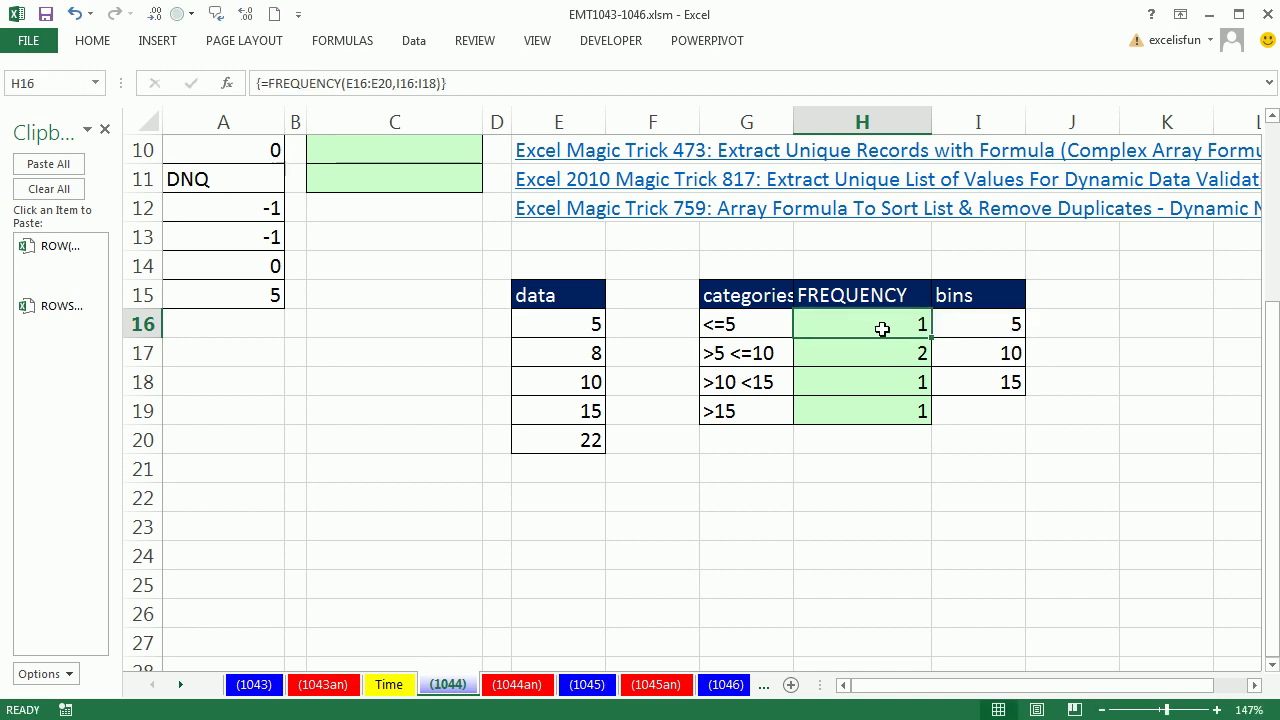
# Move the data values 15 and 22 to E20:E21, leaving E19 empty, and evaluate the FREQUENCY formula in H16
pyautogui.moveTo(576, 410); pyautogui.dragTo(580, 471)
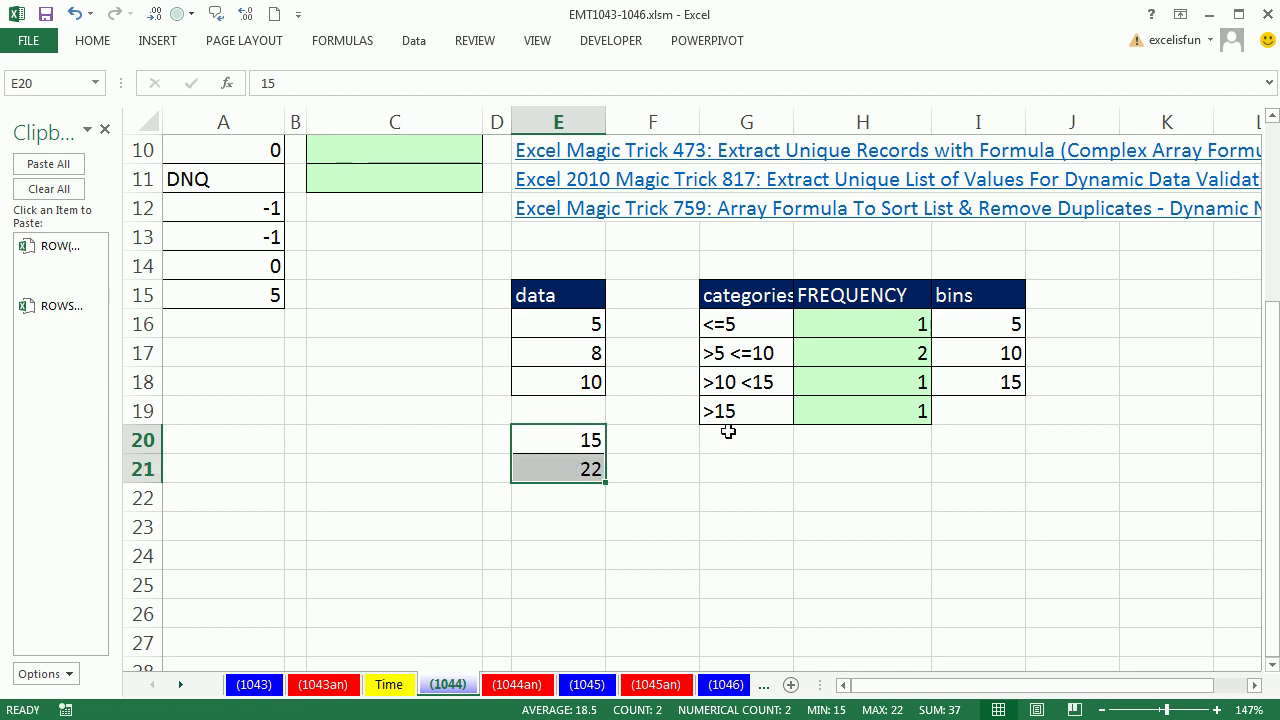
pyautogui.doubleClick(883, 326)
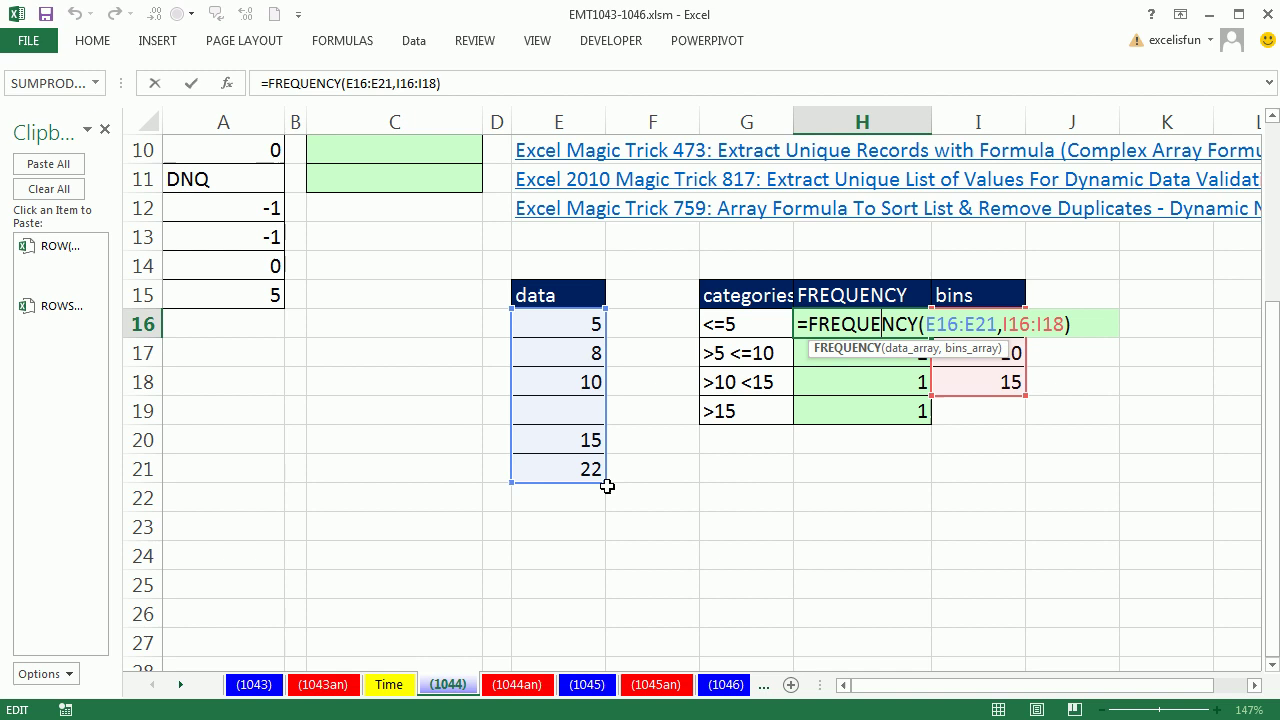
pyautogui.moveTo(808, 322); pyautogui.dragTo(1149, 334)
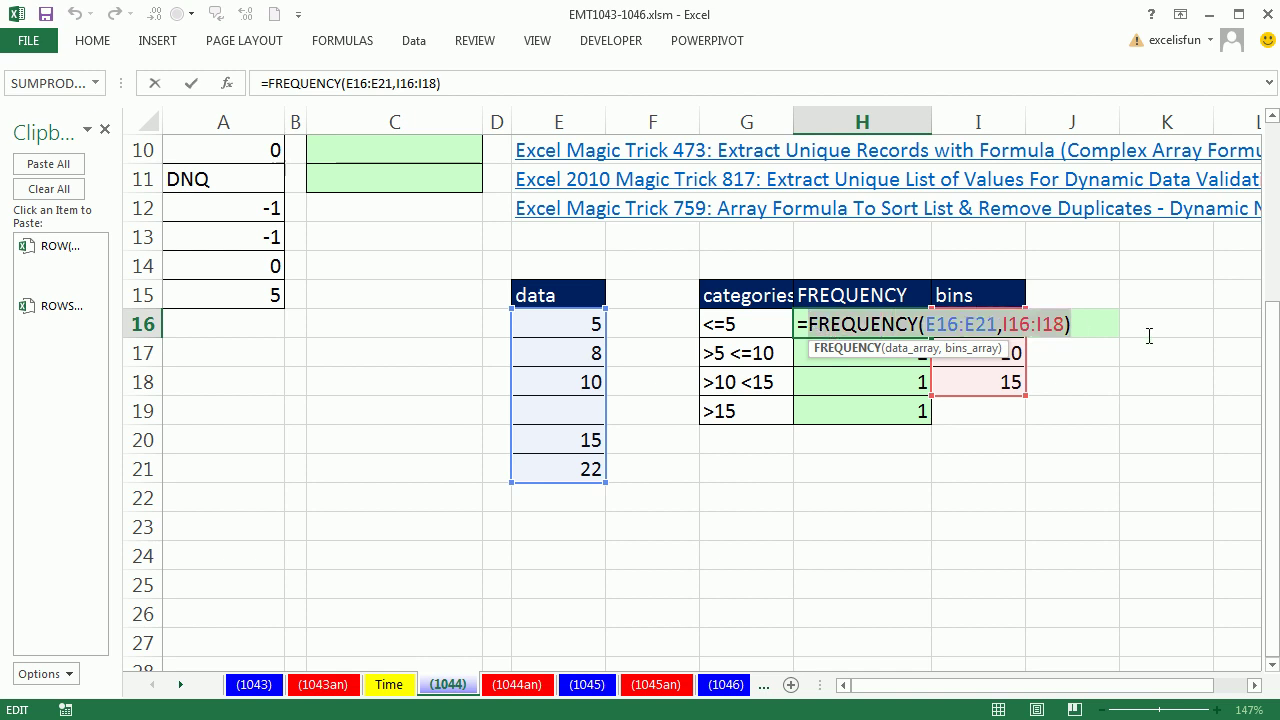
pyautogui.press('F9')
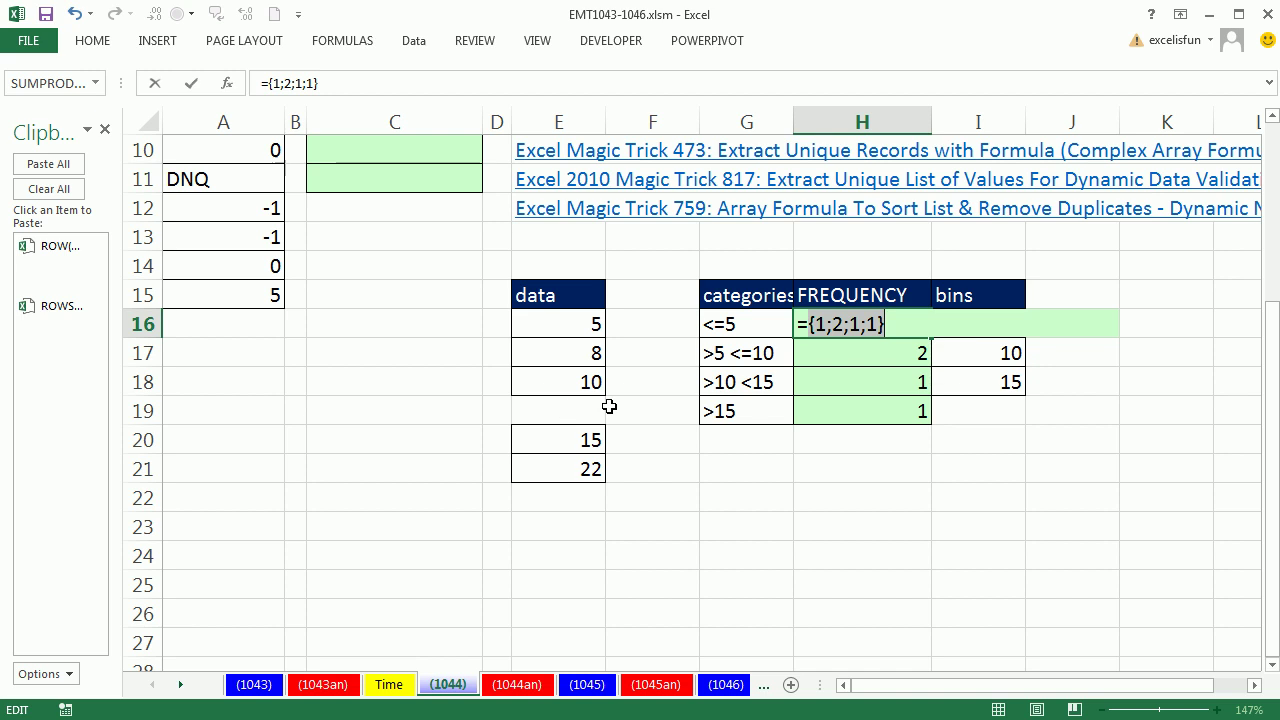
pyautogui.press('Escape')
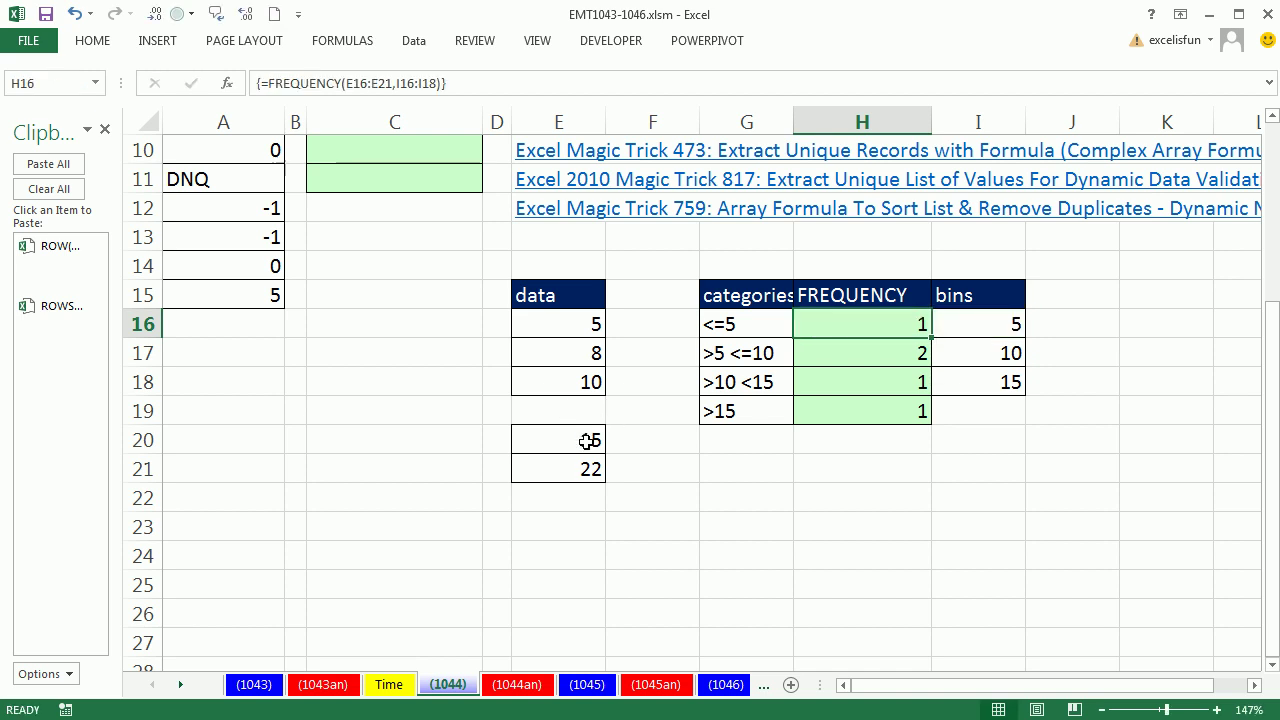
# Move the data values 15 and 22 to E21:E22 and enter the text wqq in E20
pyautogui.moveTo(577, 437); pyautogui.dragTo(586, 493)
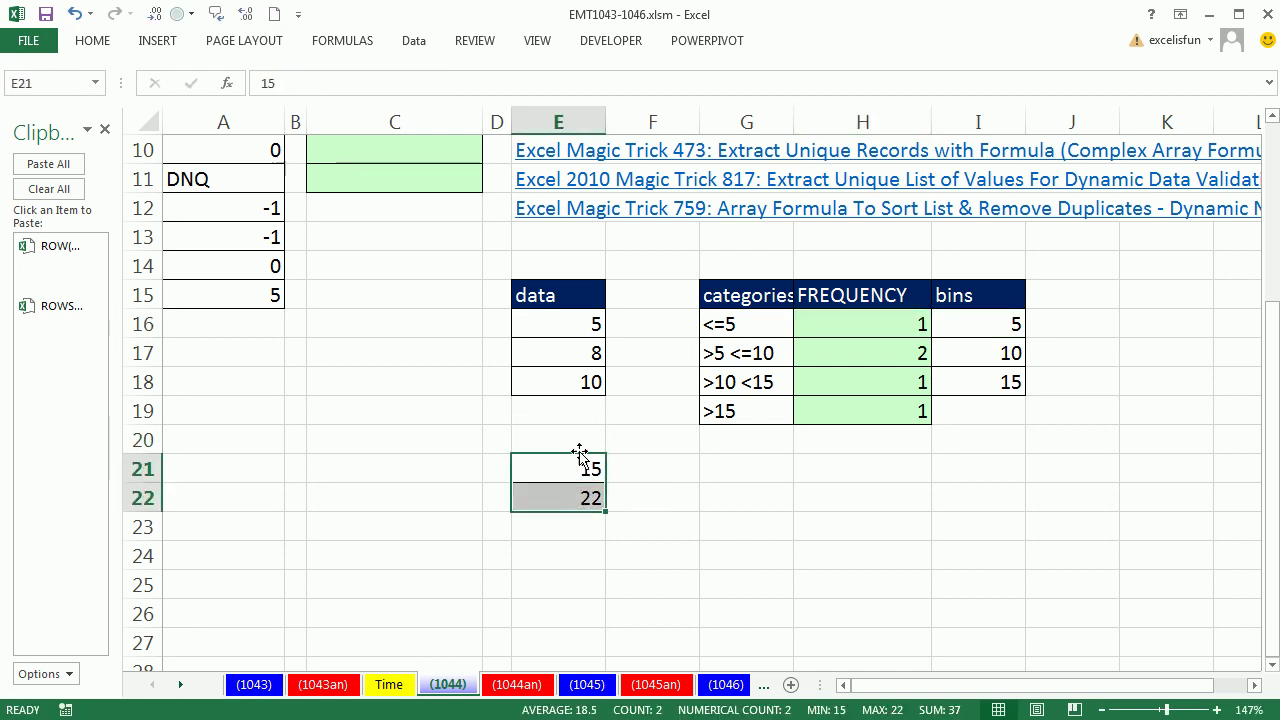
pyautogui.click(571, 443)
pyautogui.write('wqq')
pyautogui.click(740, 500)
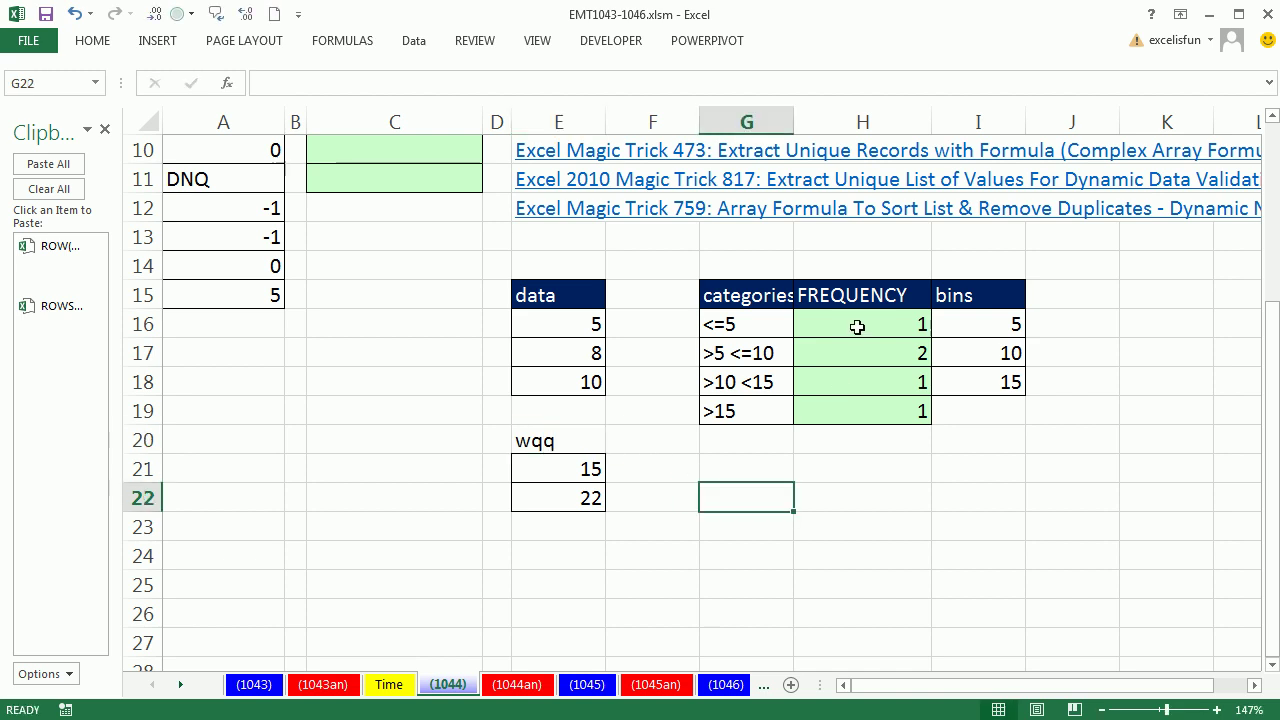
# Evaluate the FREQUENCY formula in H16 with a blank and text among its data, and cancel the edit
pyautogui.doubleClick(854, 323)
pyautogui.moveTo(797, 324); pyautogui.dragTo(1168, 329)
pyautogui.press('F9')
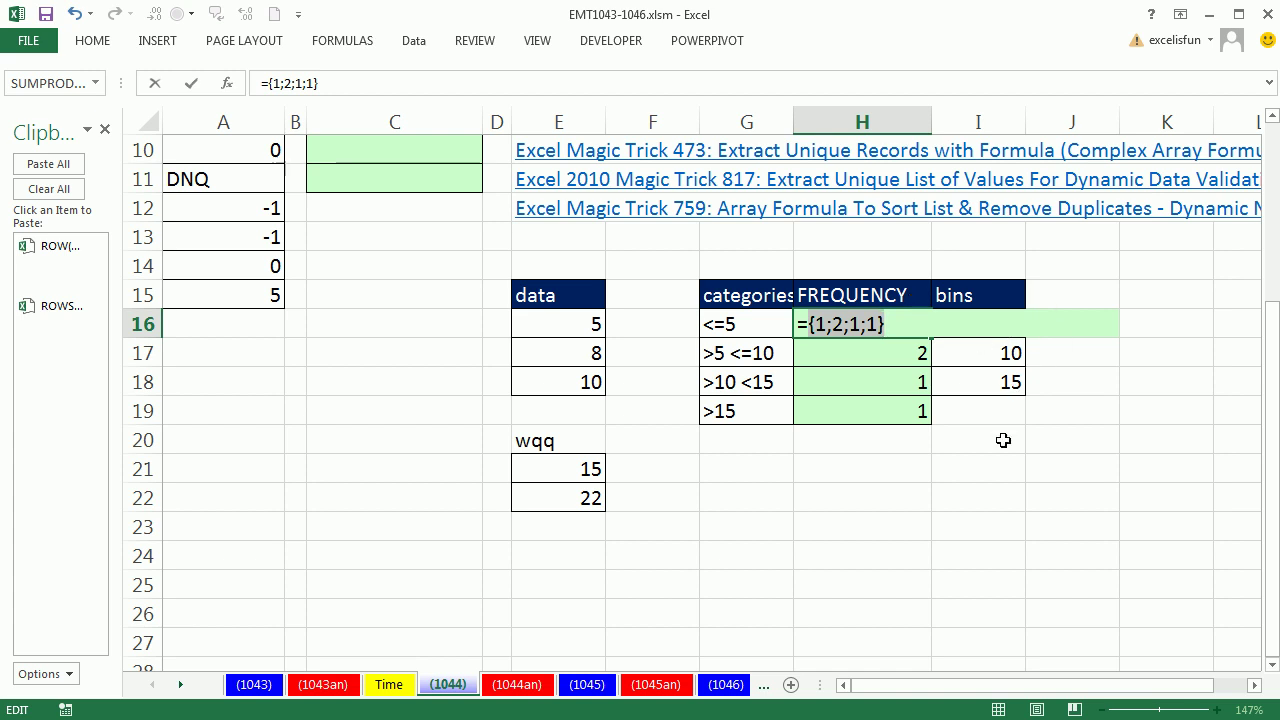
pyautogui.press('Escape')
# Move the bin value 15 to I19, leaving I18 empty, and evaluate the FREQUENCY formula in H16
pyautogui.click(977, 374)
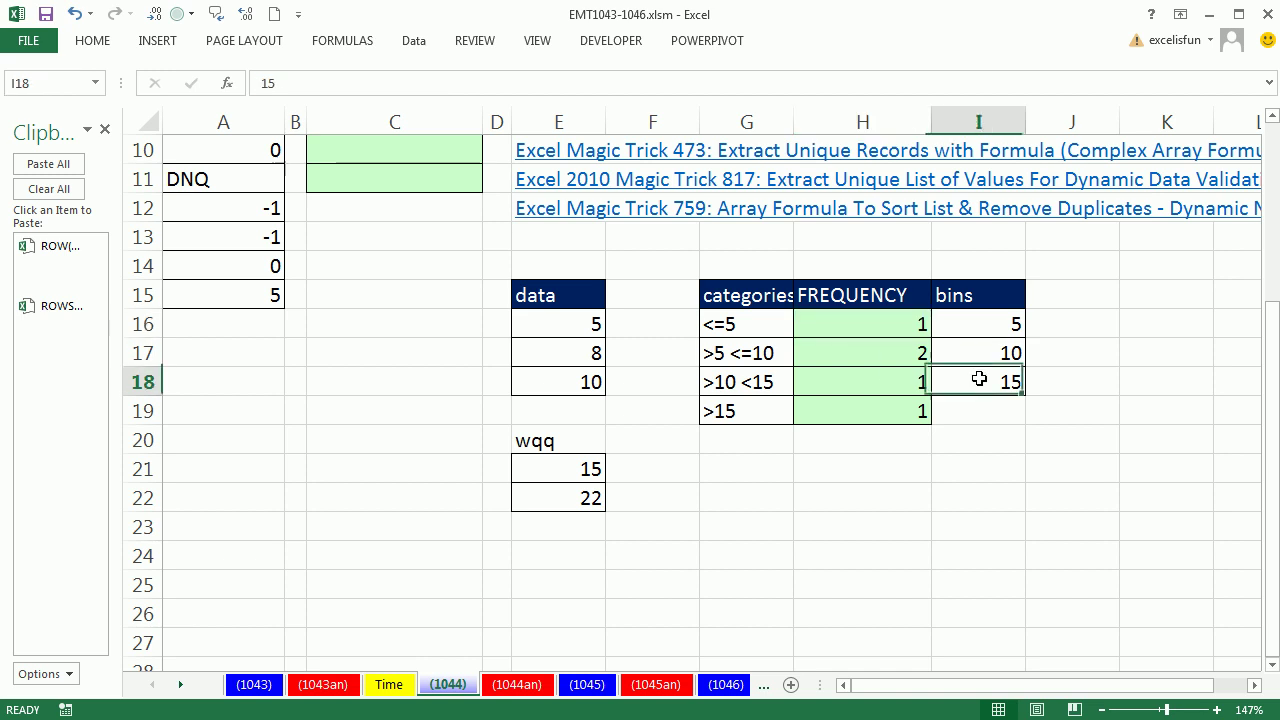
pyautogui.click(1001, 416)
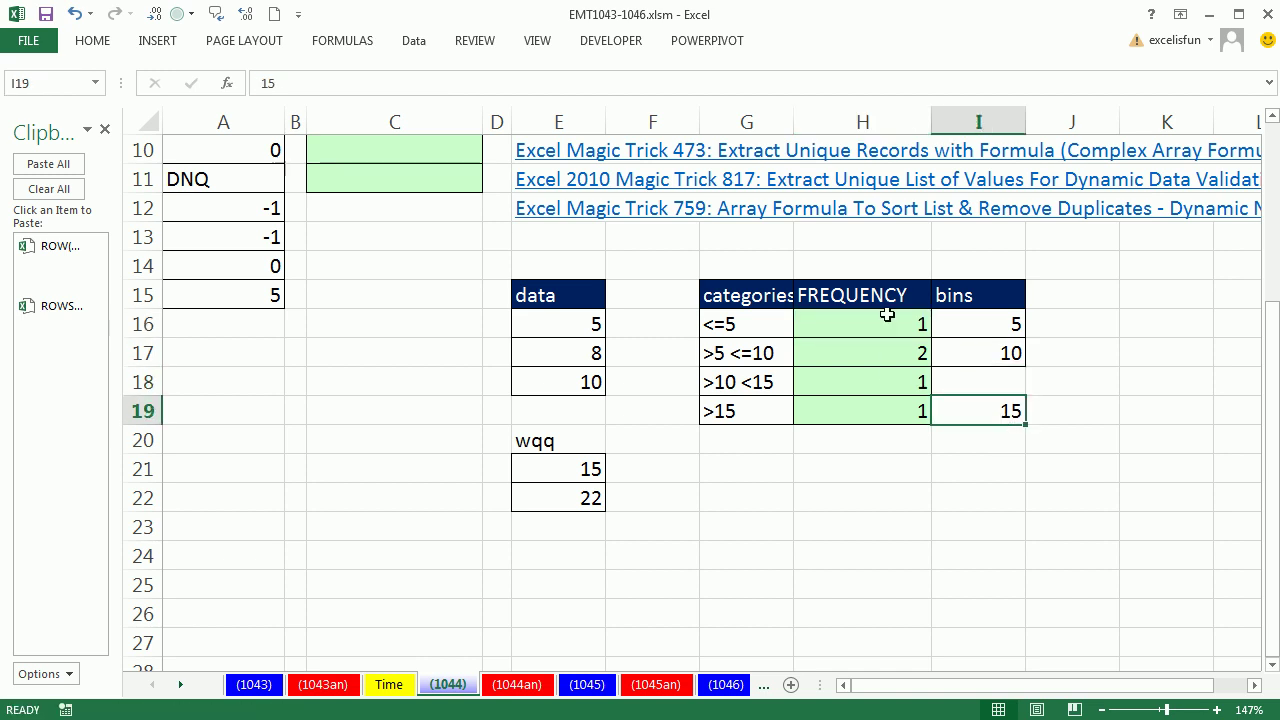
pyautogui.click(887, 318)
pyautogui.doubleClick(884, 322)
pyautogui.moveTo(806, 324); pyautogui.dragTo(1070, 324)
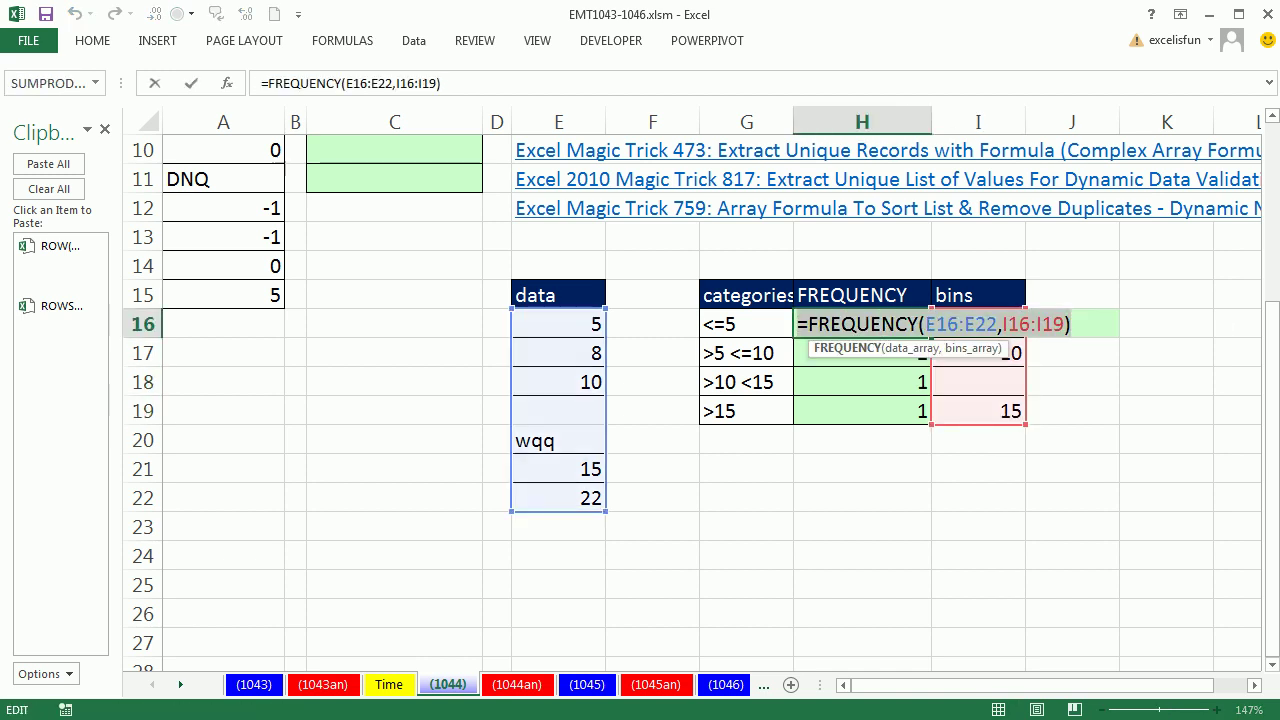
pyautogui.press('F9')
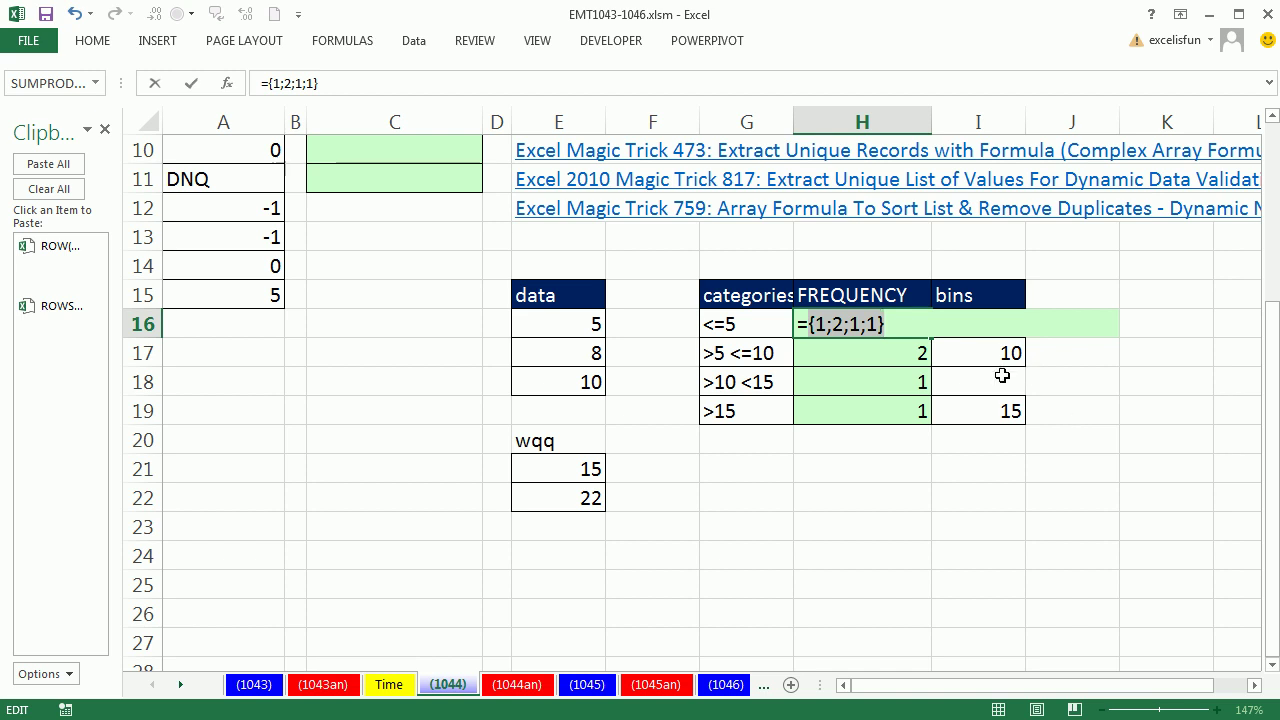
pyautogui.press('Escape')
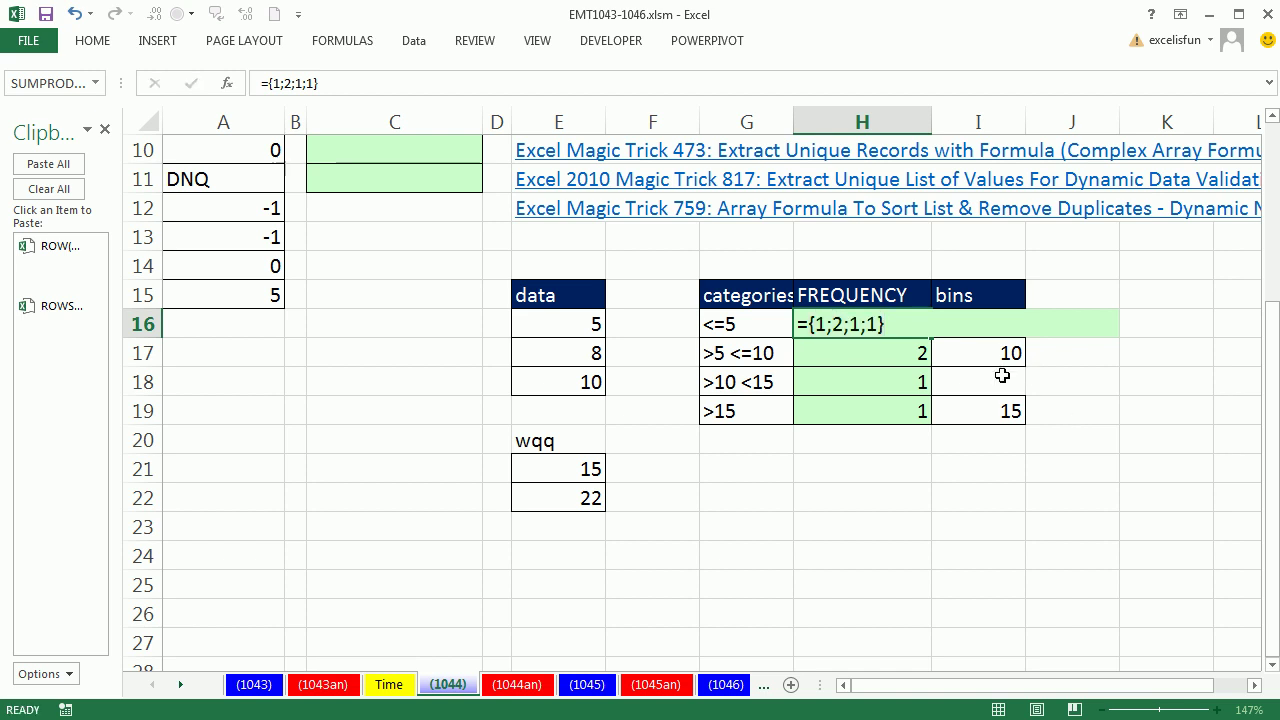
# Undo the bin move, the wqq entry and both moves of the data values 15 and 22
pyautogui.hotkey('ctrl', 'z')
pyautogui.hotkey('ctrl', 'z')
pyautogui.hotkey('ctrl', 'z')
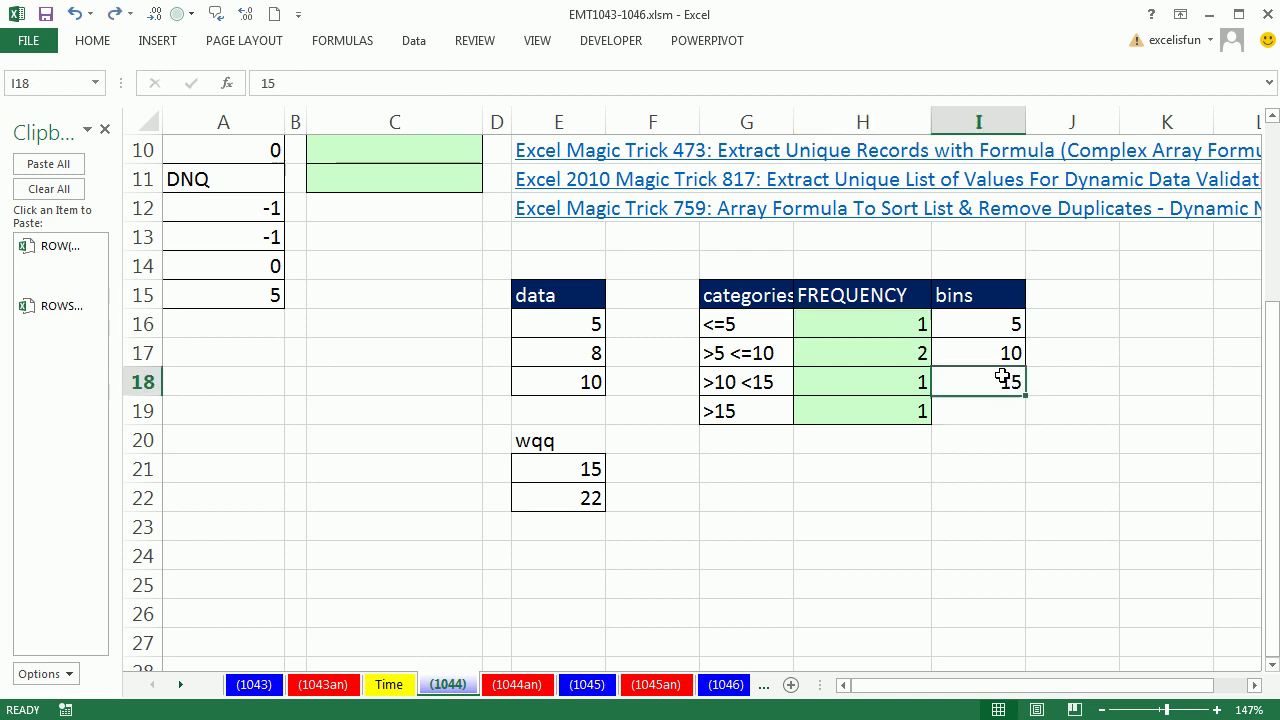
pyautogui.hotkey('ctrl', 'z')
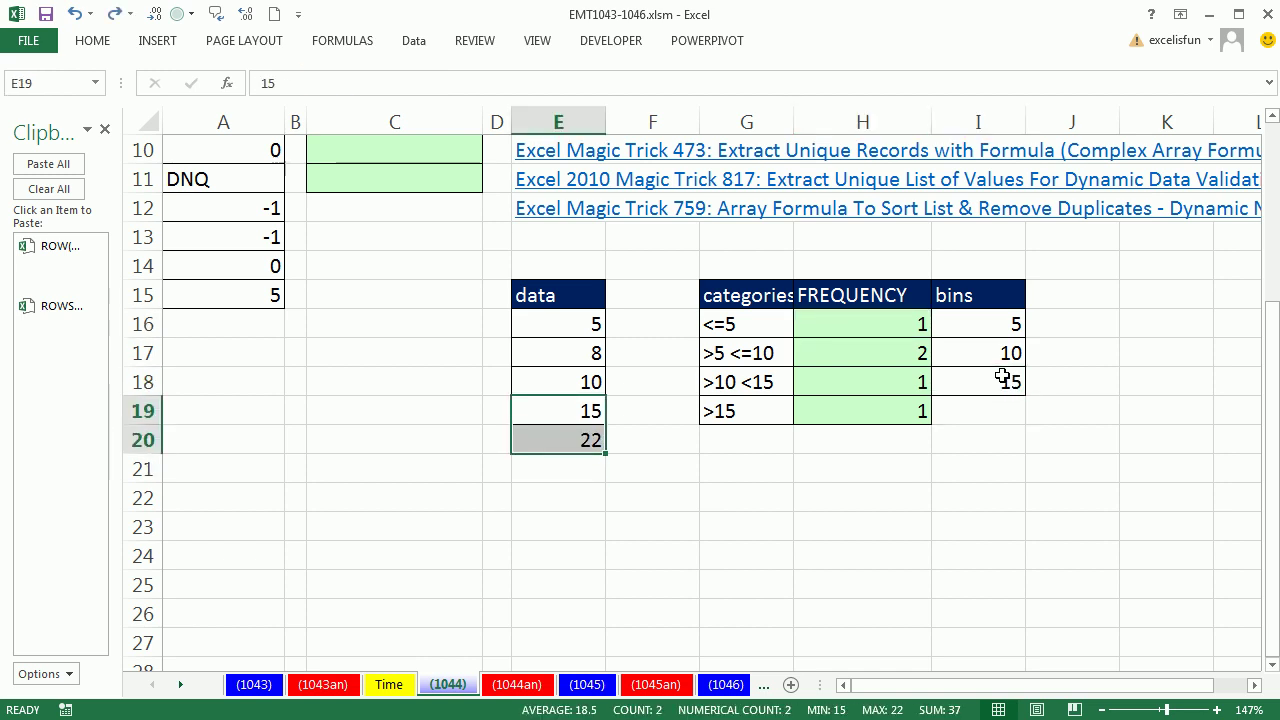
pyautogui.scroll(3, 650, 408)
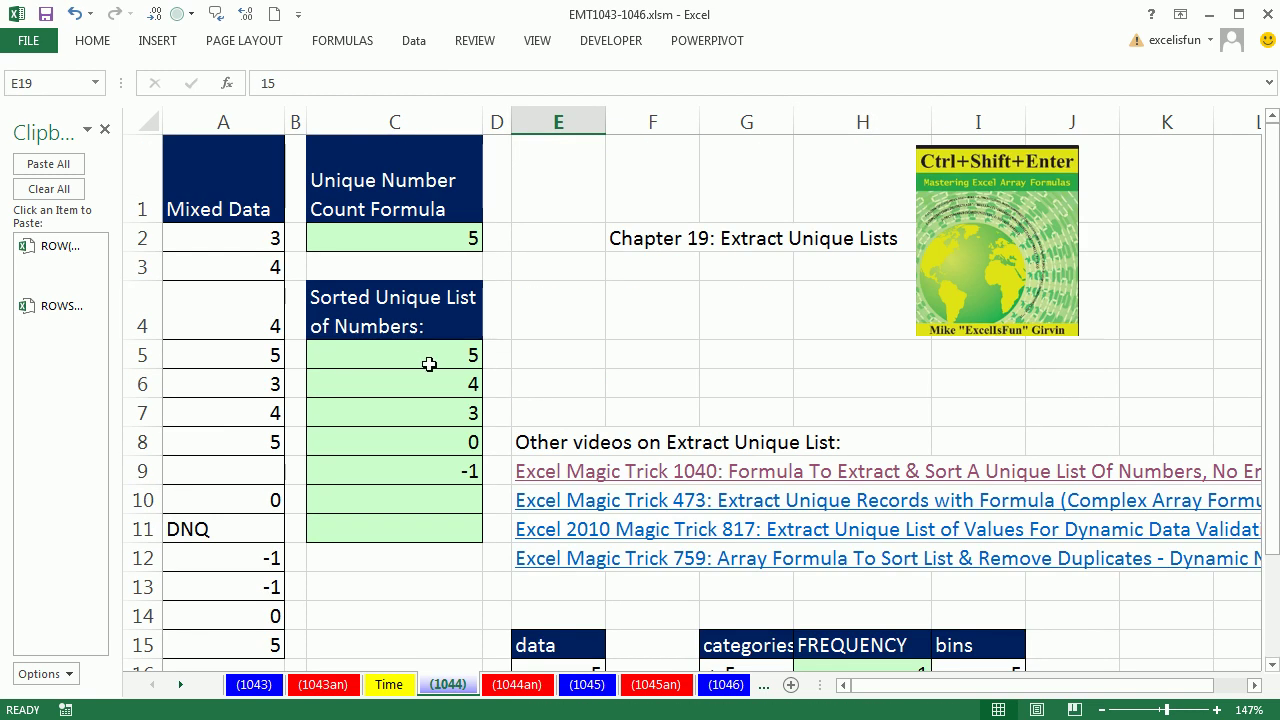
# Open the sorted-list formula in C5, highlight the array argument of LARGE to examine it, and leave the cell
pyautogui.doubleClick(417, 360)
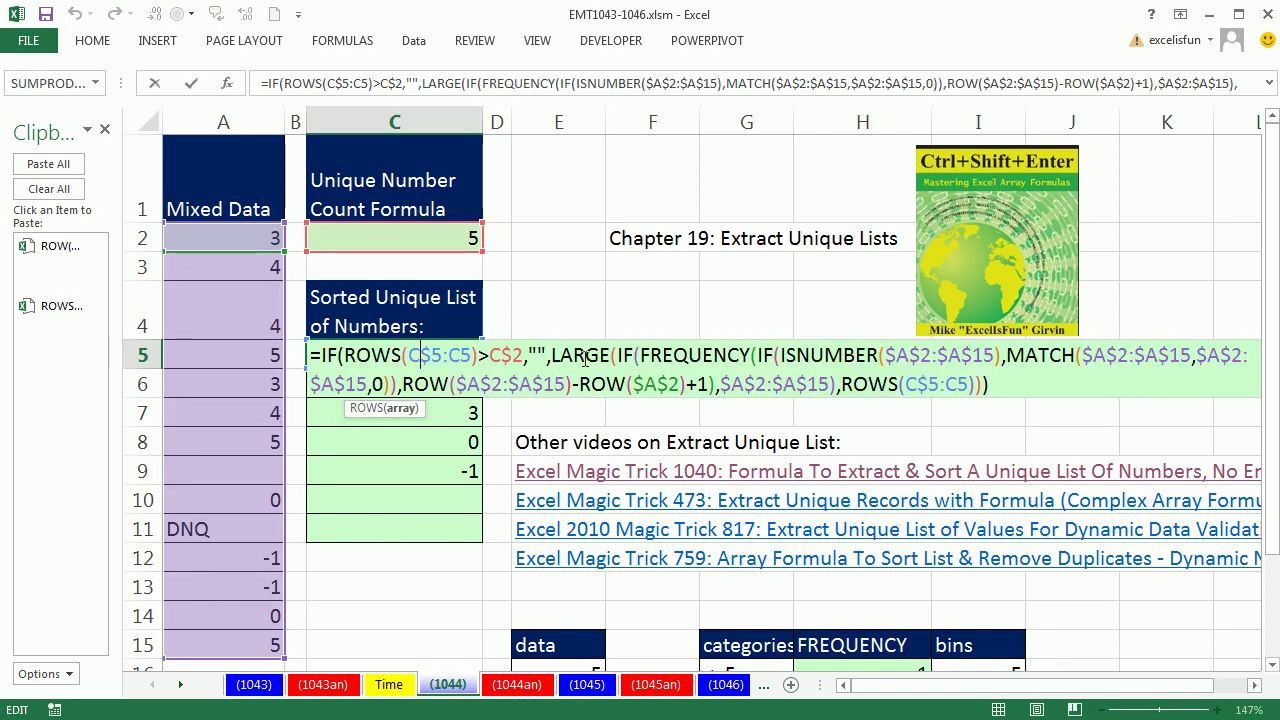
pyautogui.click(615, 355)
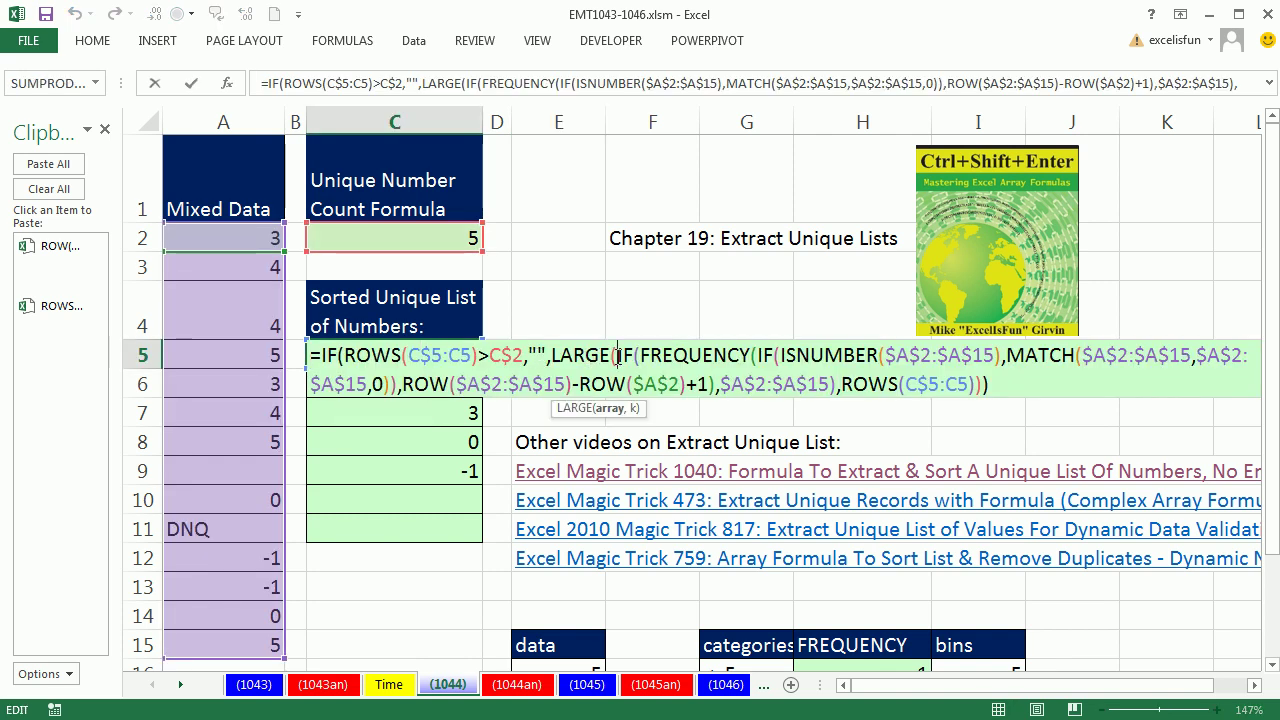
pyautogui.click(608, 409)
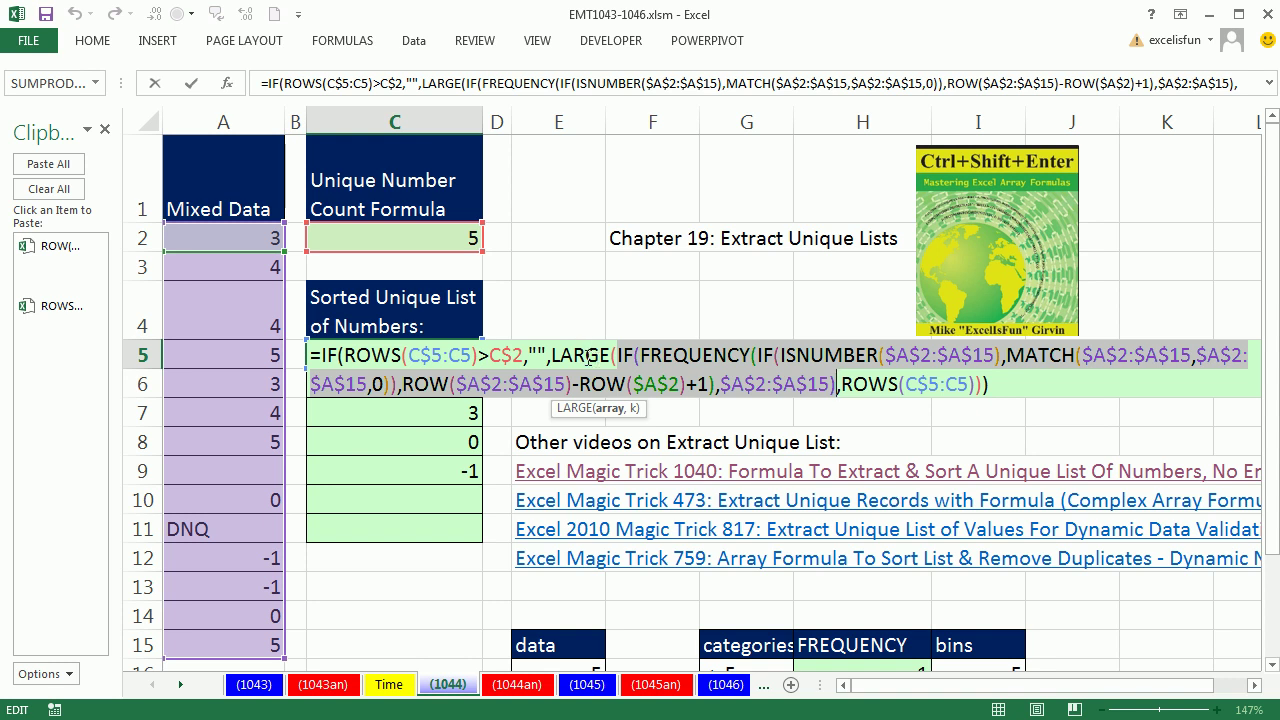
pyautogui.hotkey('ctrl', 'Return')
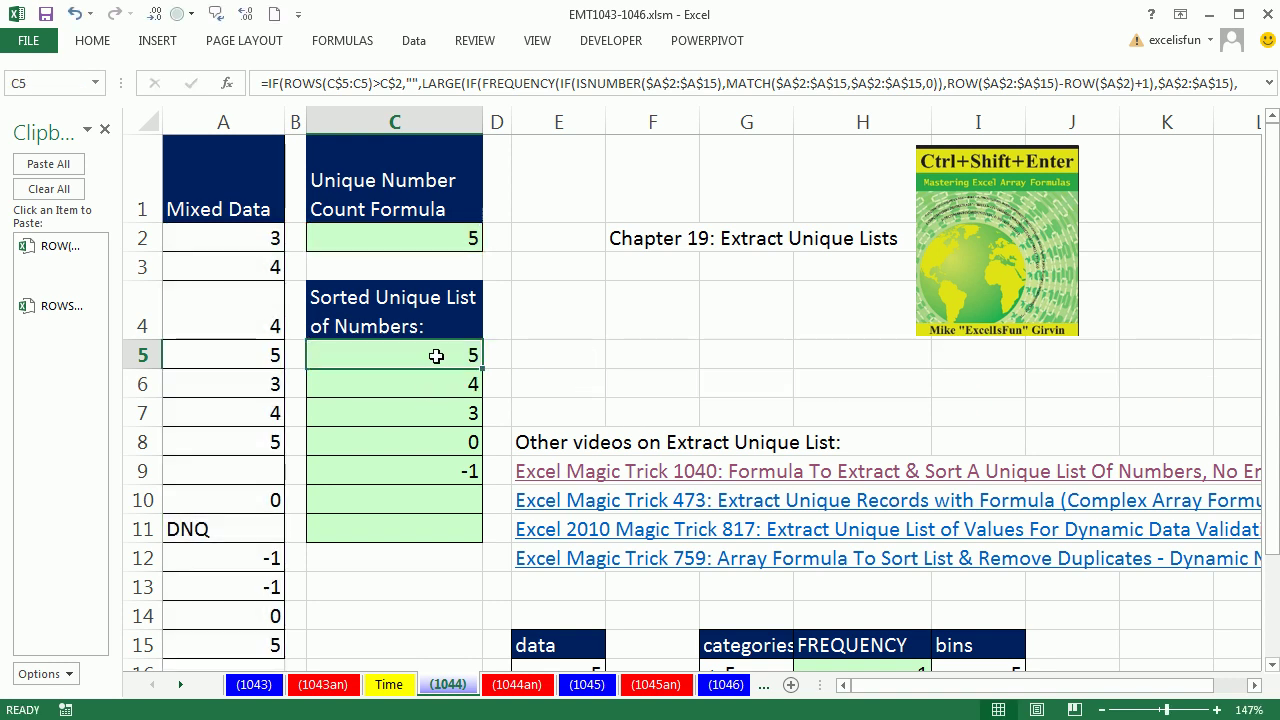
# Clear the sorted unique list formulas from C5:C11 and make C5 the active cell
pyautogui.moveTo(434, 354); pyautogui.dragTo(432, 534)
pyautogui.press('Delete')
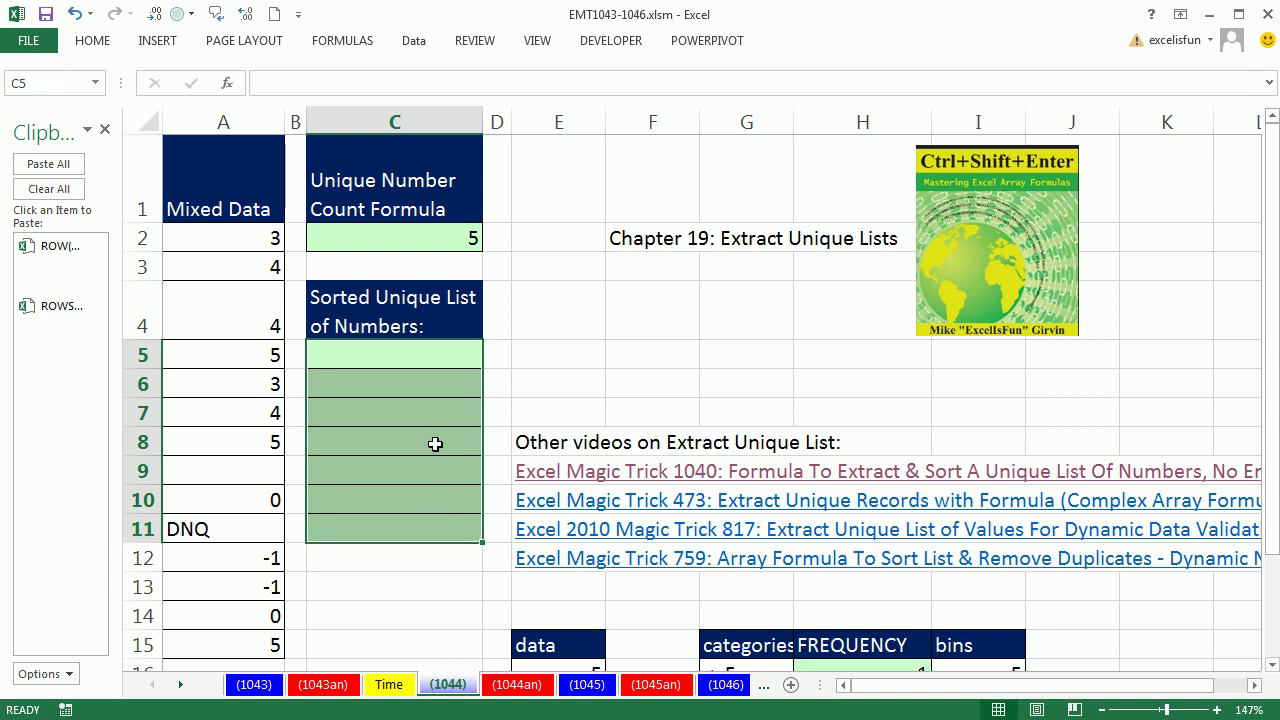
pyautogui.click(432, 362)
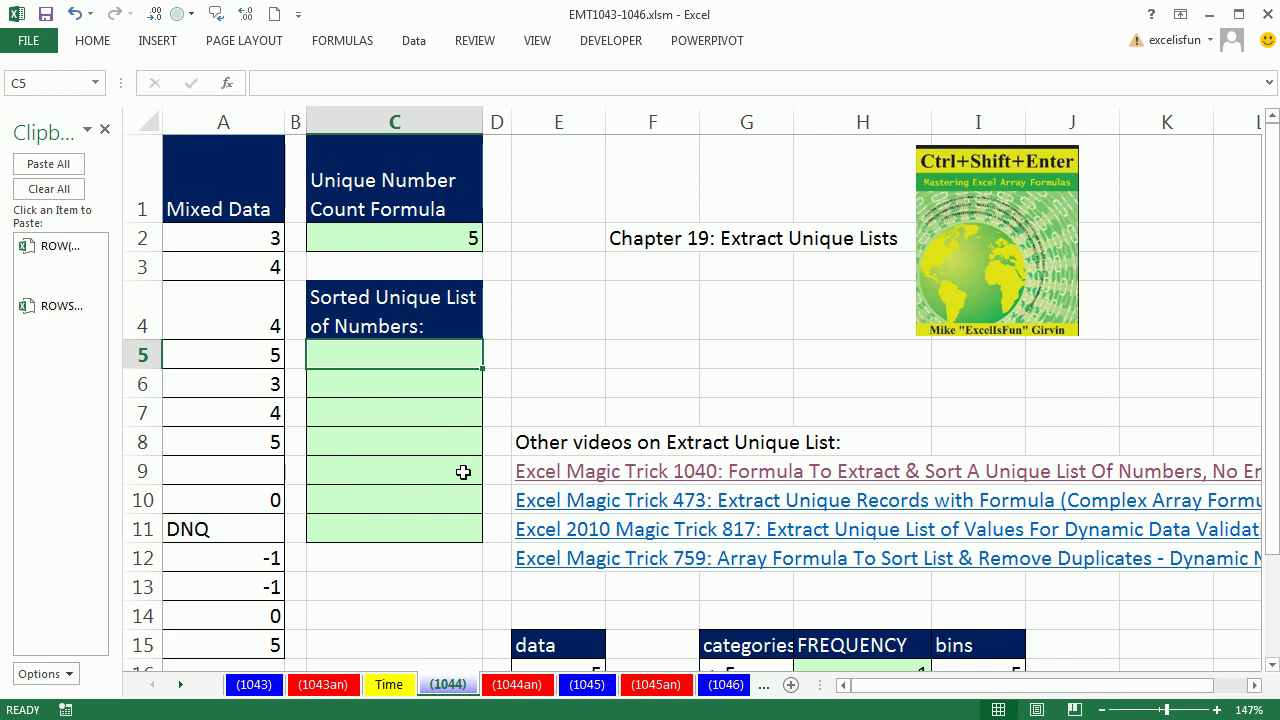
# Start a MATCH formula in C5 with $A$2:$A$15 as both the lookup value and the lookup array
pyautogui.write('=ma')
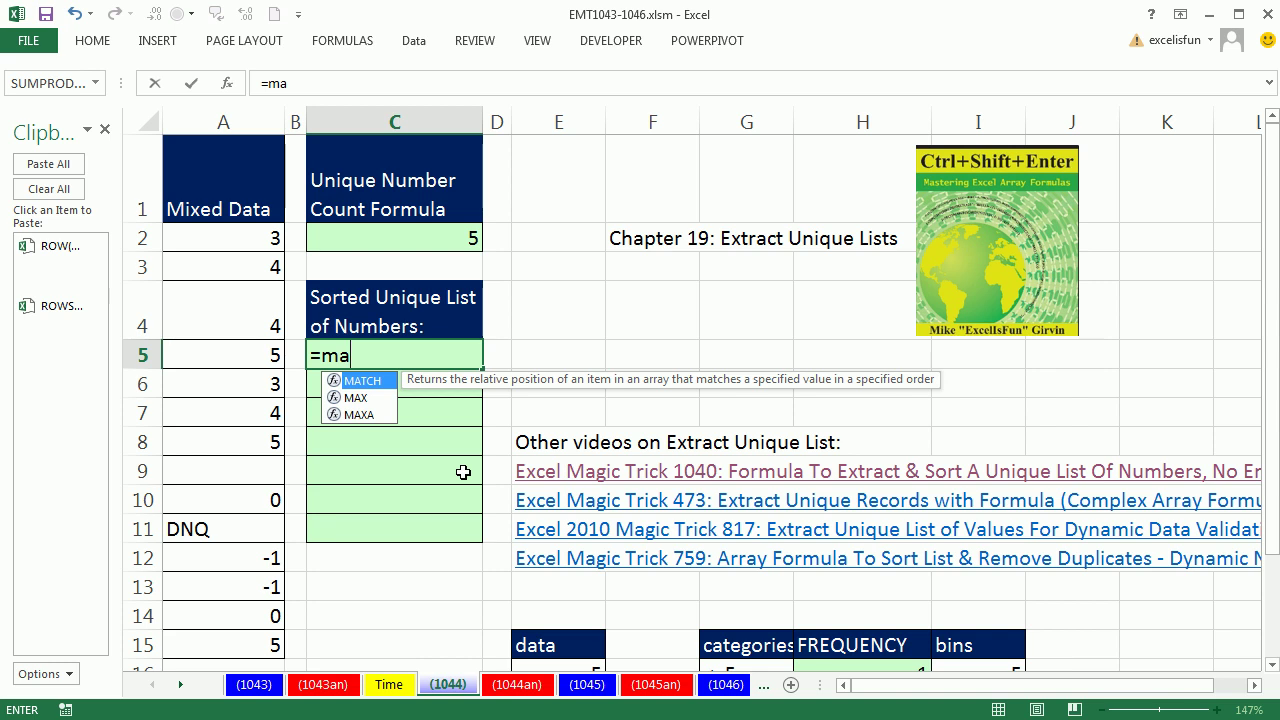
pyautogui.press('Tab')
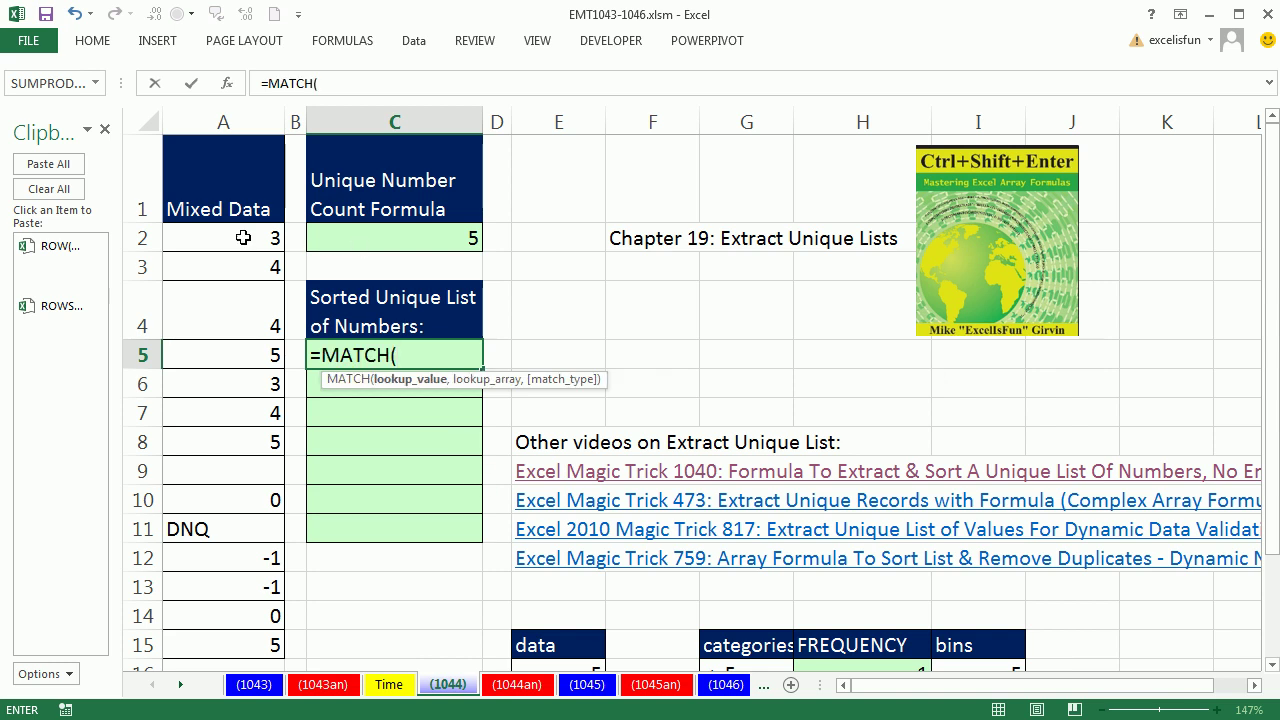
pyautogui.moveTo(243, 237); pyautogui.dragTo(240, 638)
pyautogui.press('F4')
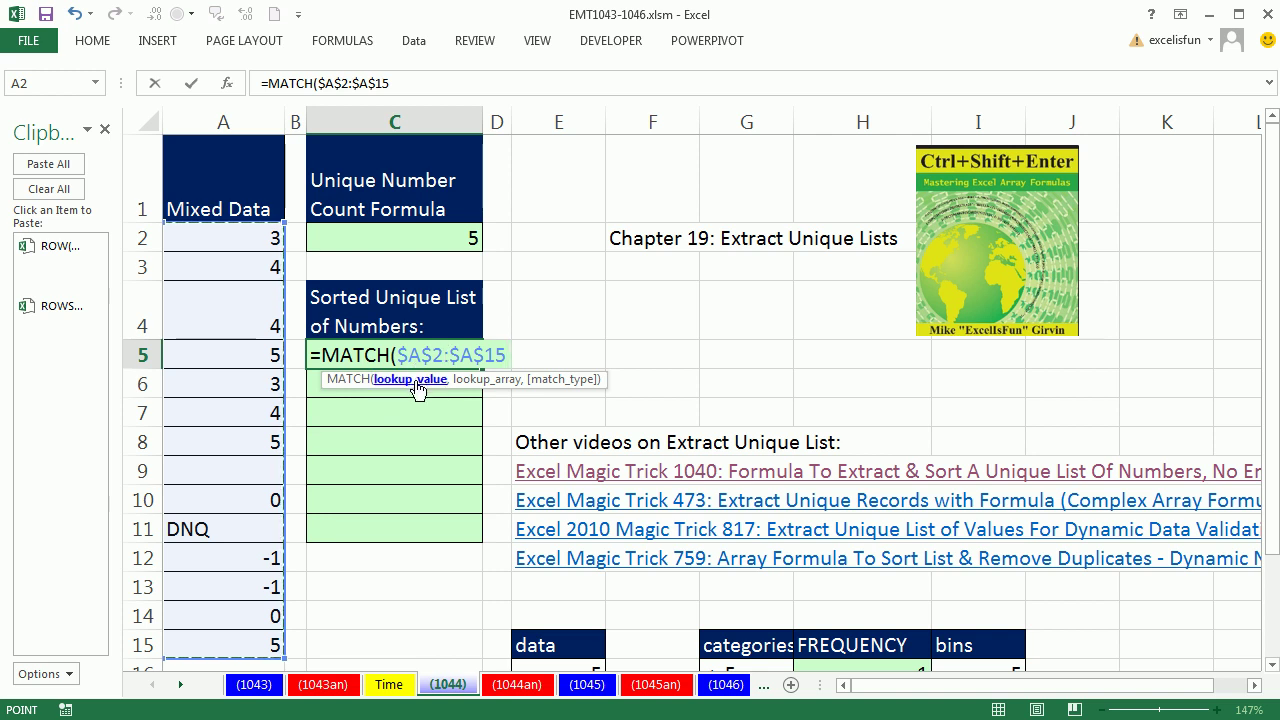
pyautogui.write(',')
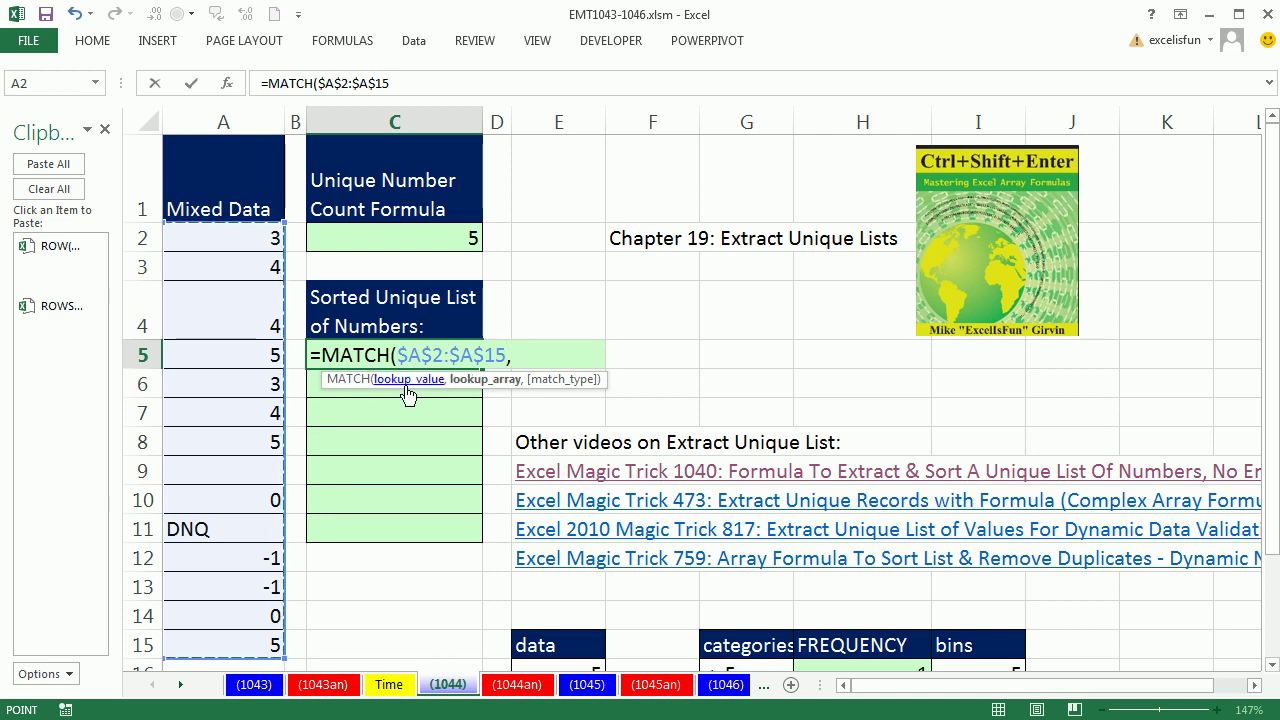
pyautogui.moveTo(240, 245); pyautogui.dragTo(230, 645)
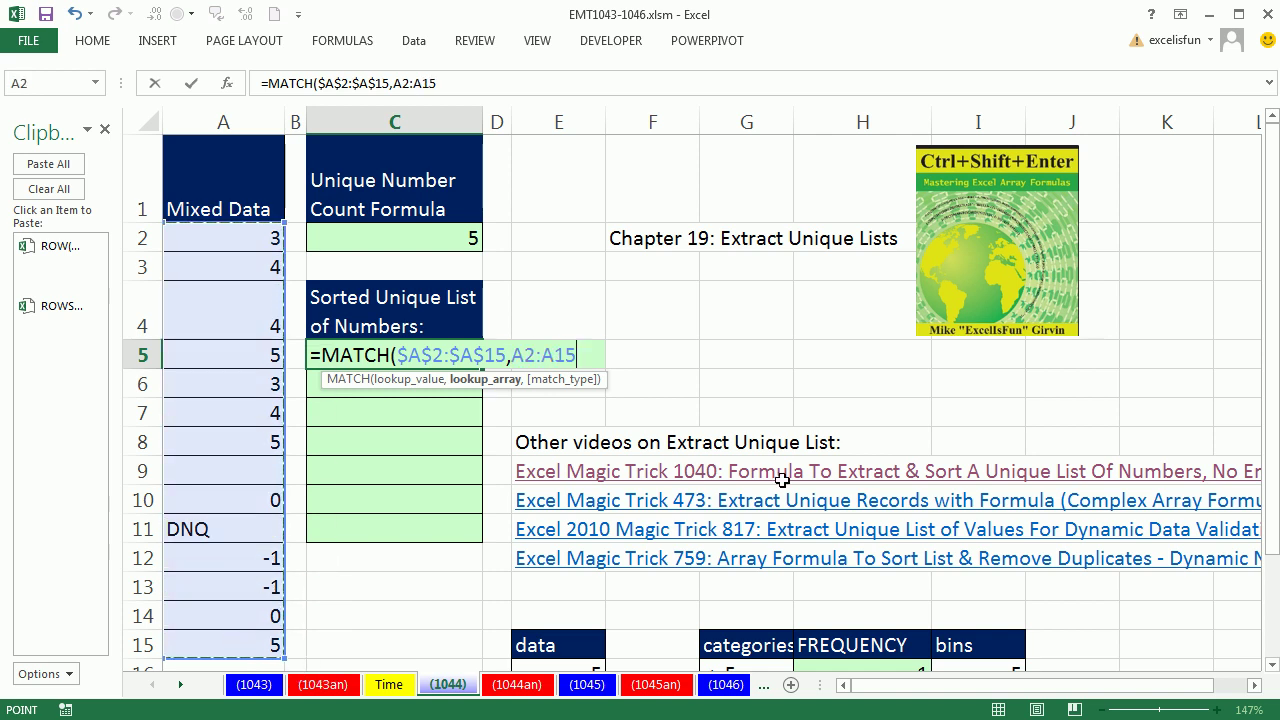
pyautogui.press('F4')
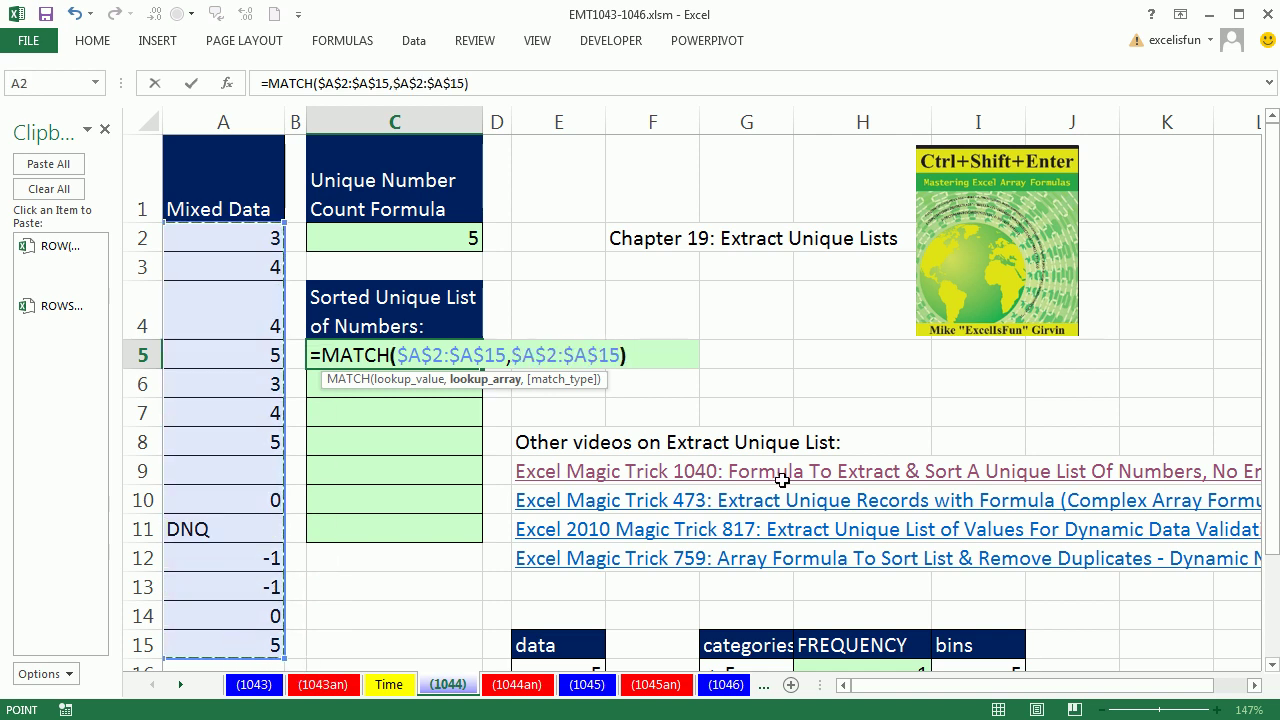
# Evaluate the MATCH formula without a match type in place, and restore the formula text
pyautogui.hotkey('shift', 'Home')
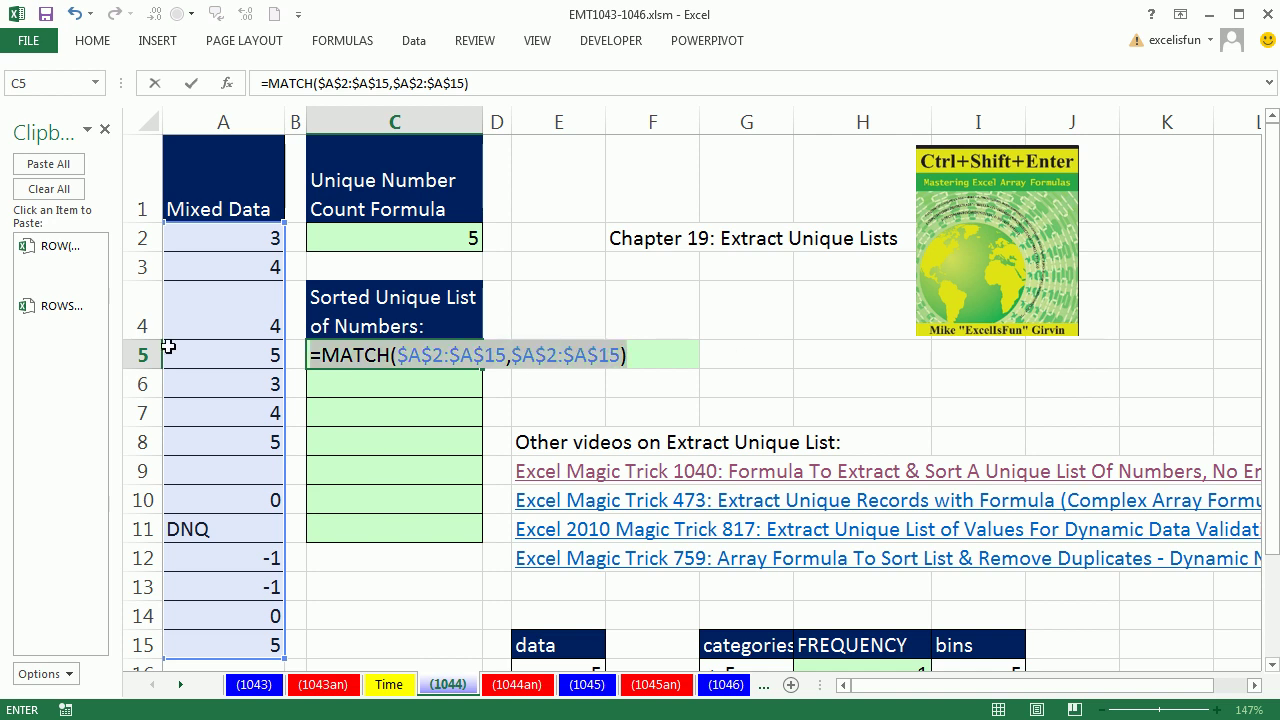
pyautogui.press('F2')
pyautogui.press('F9')
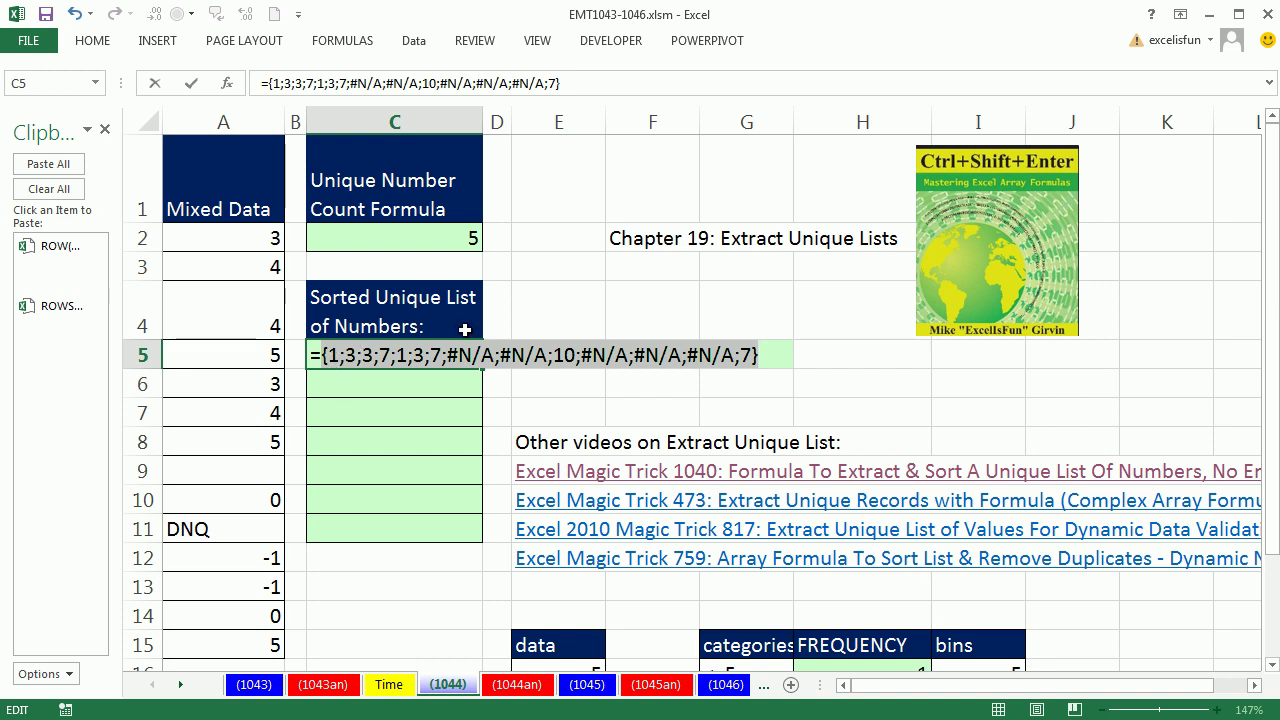
pyautogui.hotkey('ctrl', 'z')
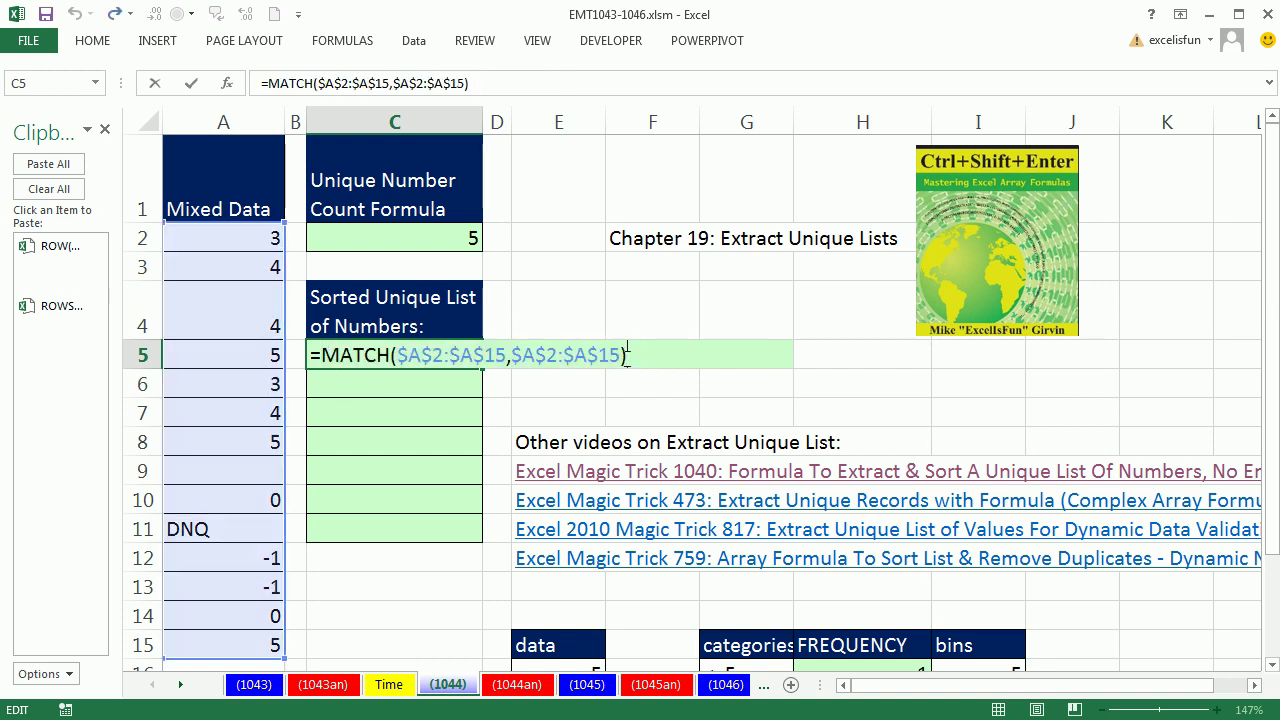
# Add match type 0 to the MATCH formula, evaluate it in place, and restore the formula text
pyautogui.click(622, 355)
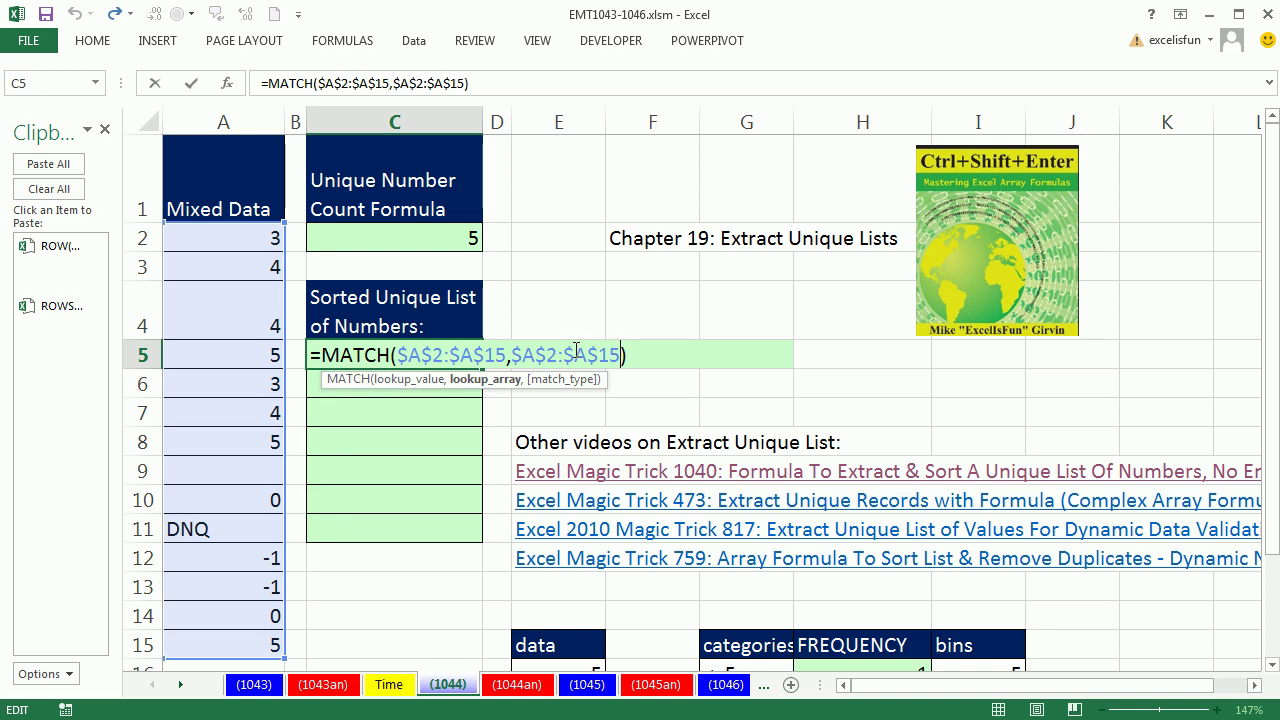
pyautogui.write(',0')
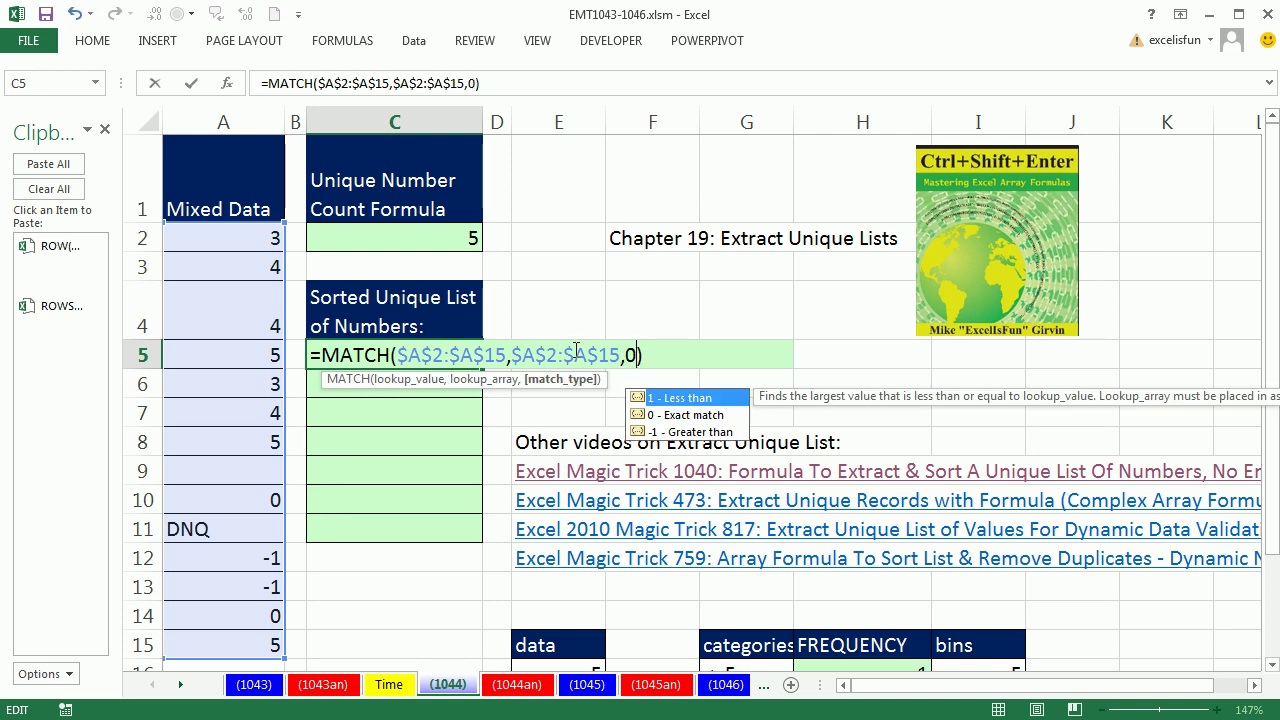
pyautogui.moveTo(648, 355); pyautogui.dragTo(310, 355)
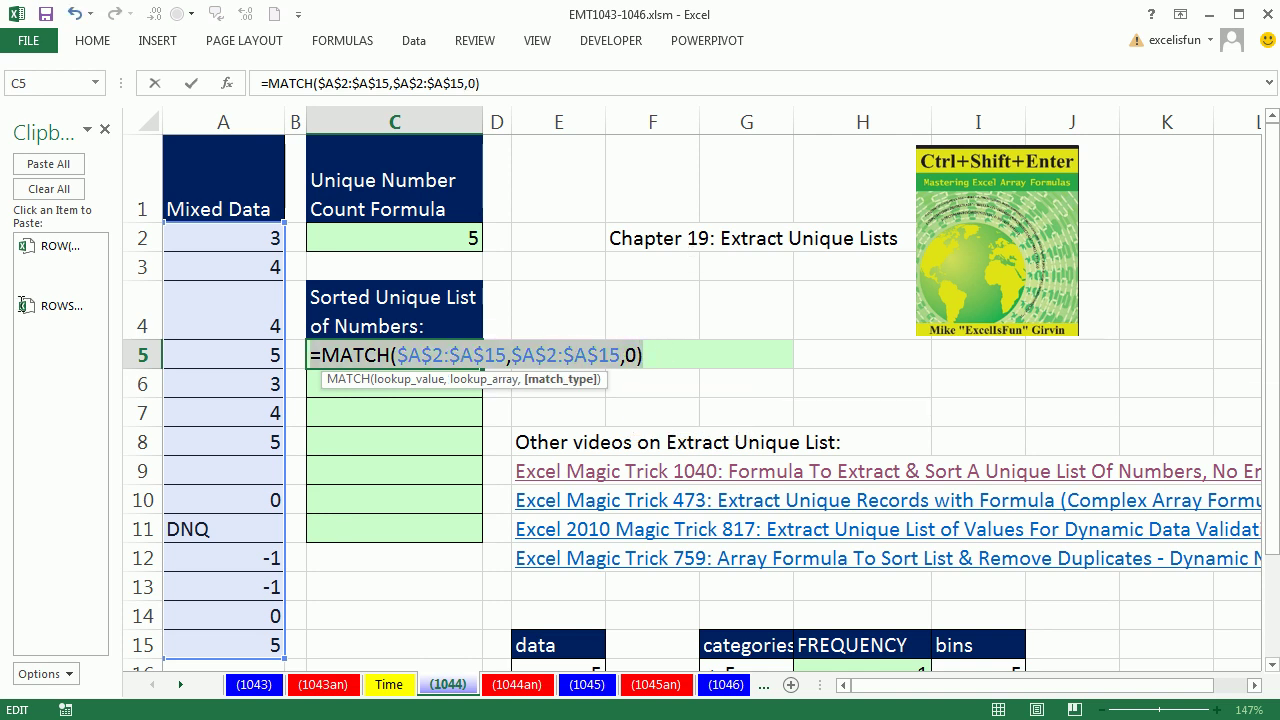
pyautogui.press('F9')
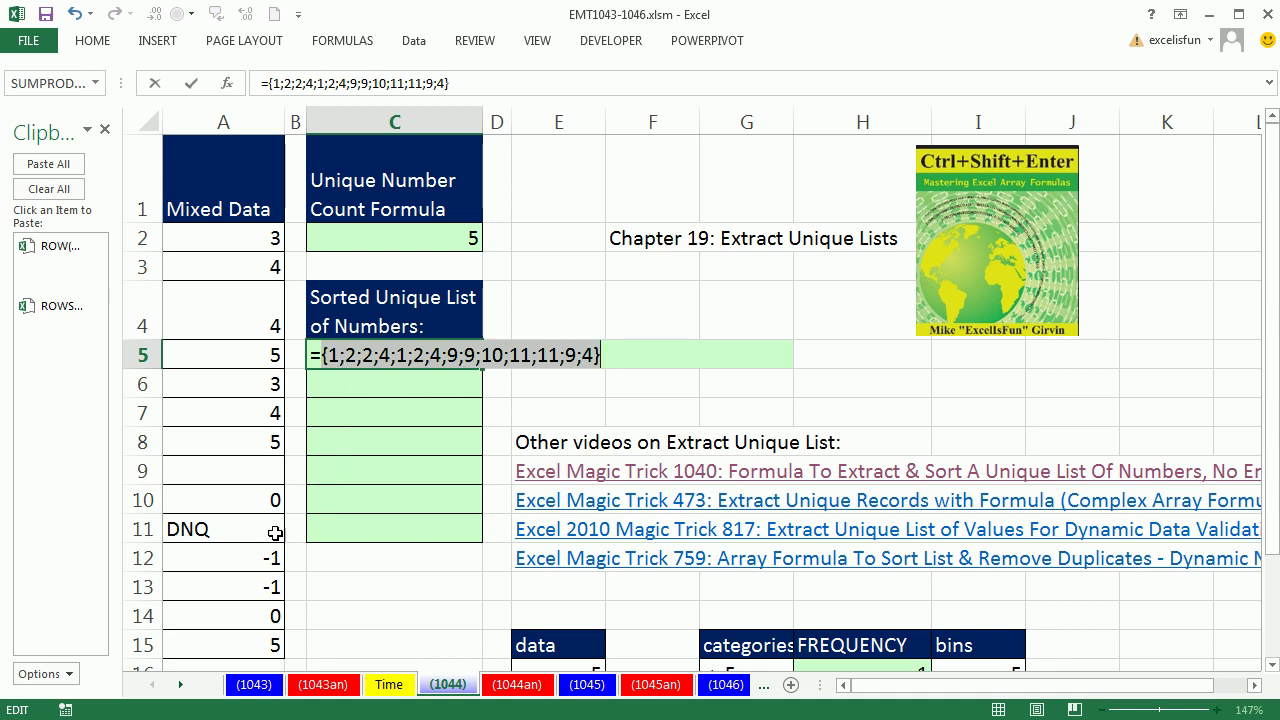
pyautogui.hotkey('ctrl', 'z')
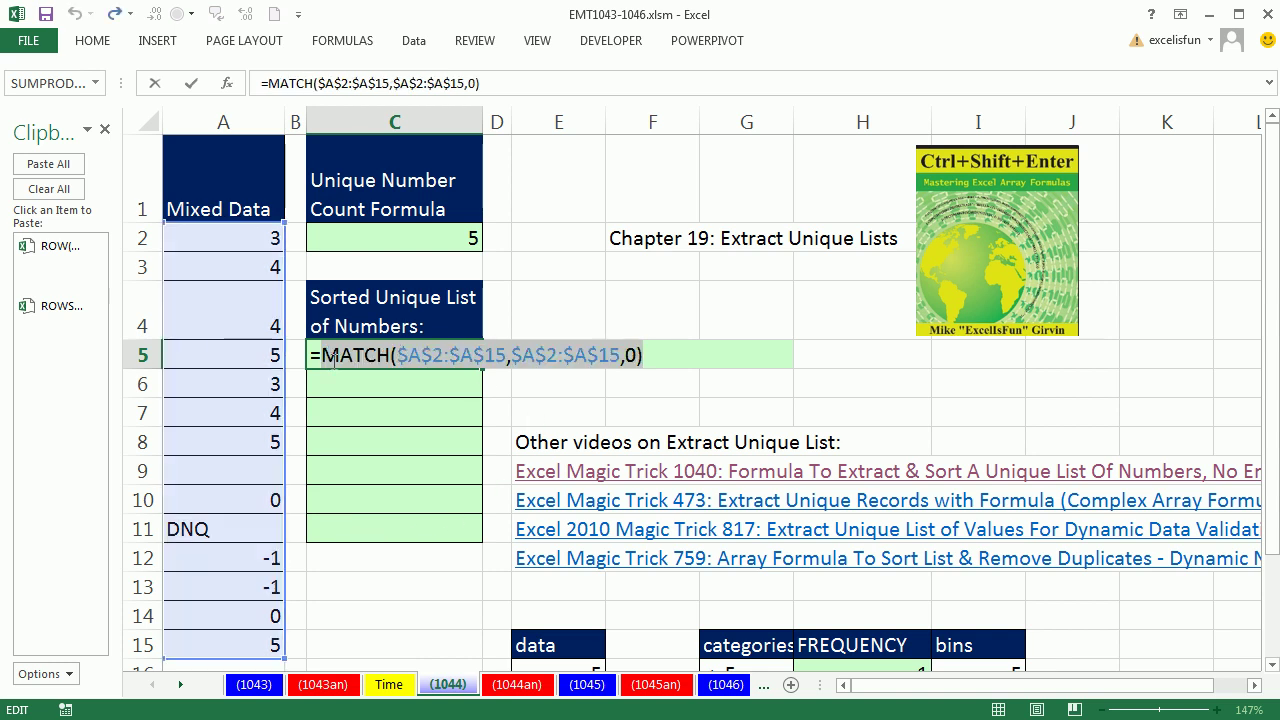
# Wrap the MATCH in an IF function with ISNUMBER($A$2:$A$15) as its logical test
pyautogui.click(324, 358)
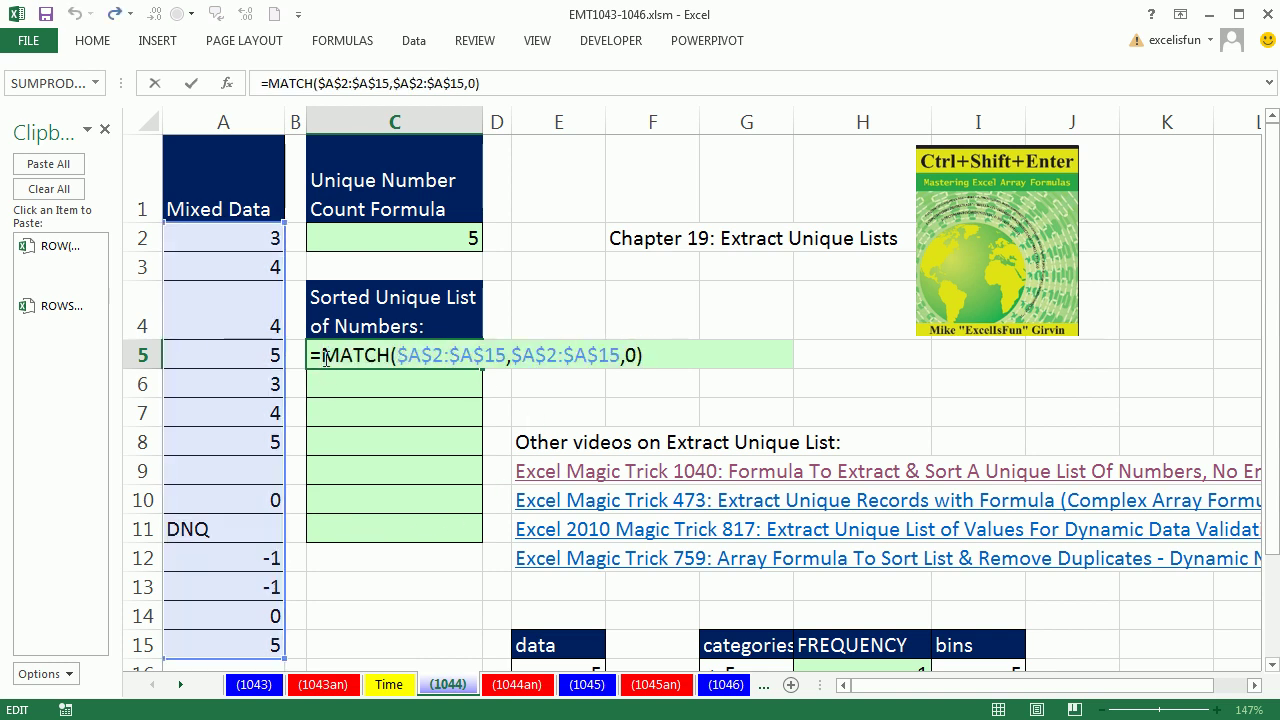
pyautogui.write('IF(isn')
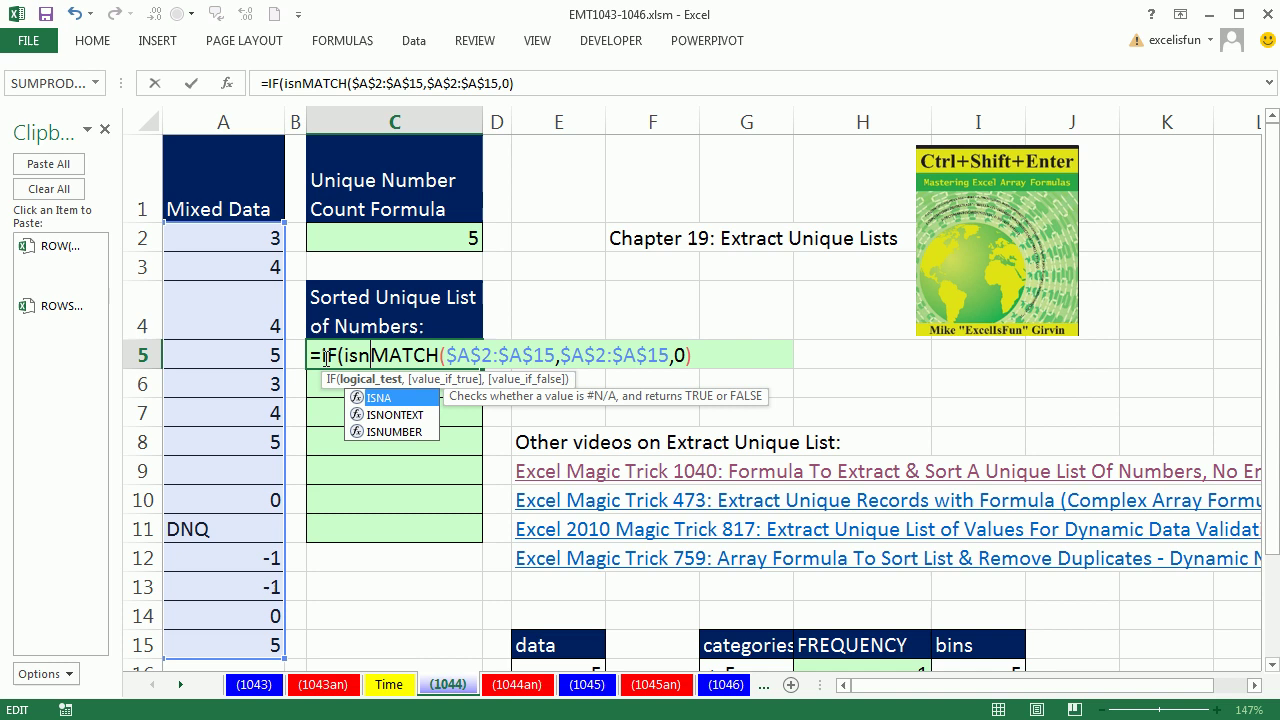
pyautogui.press('Down')
pyautogui.press('Down')
pyautogui.press('Tab')
pyautogui.moveTo(258, 240); pyautogui.dragTo(224, 640)
pyautogui.press('F4')
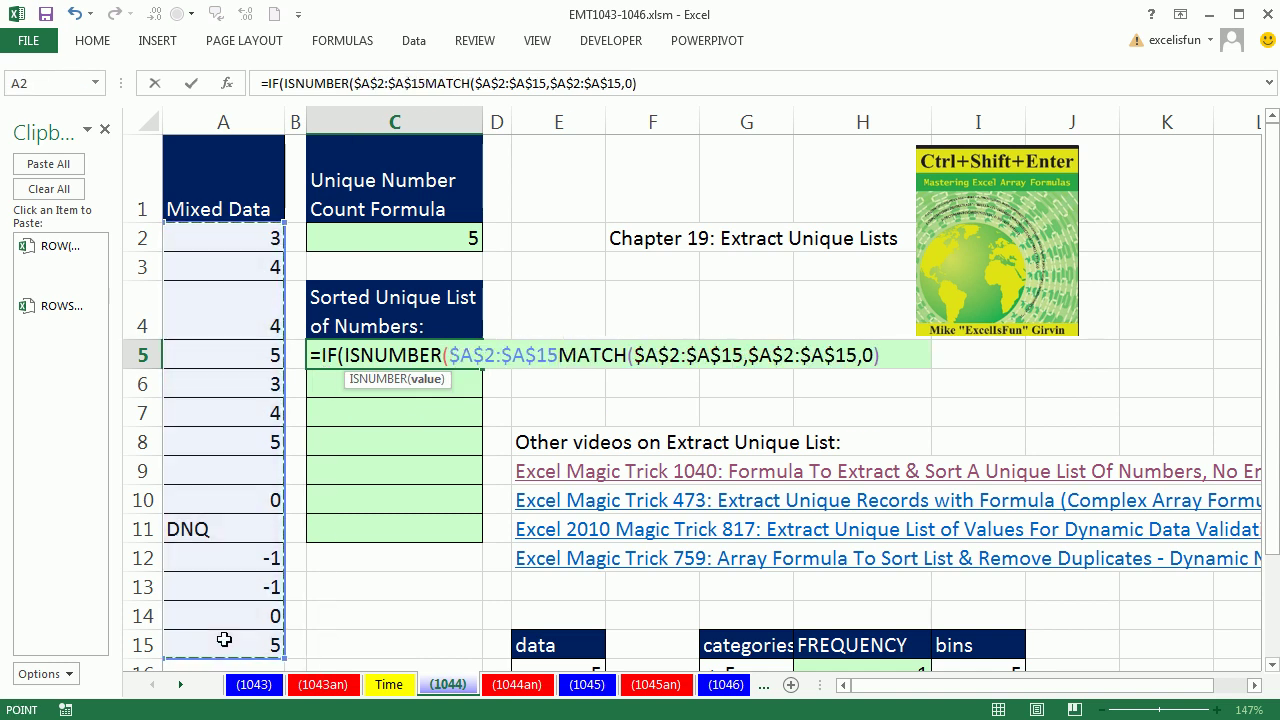
pyautogui.write(')')
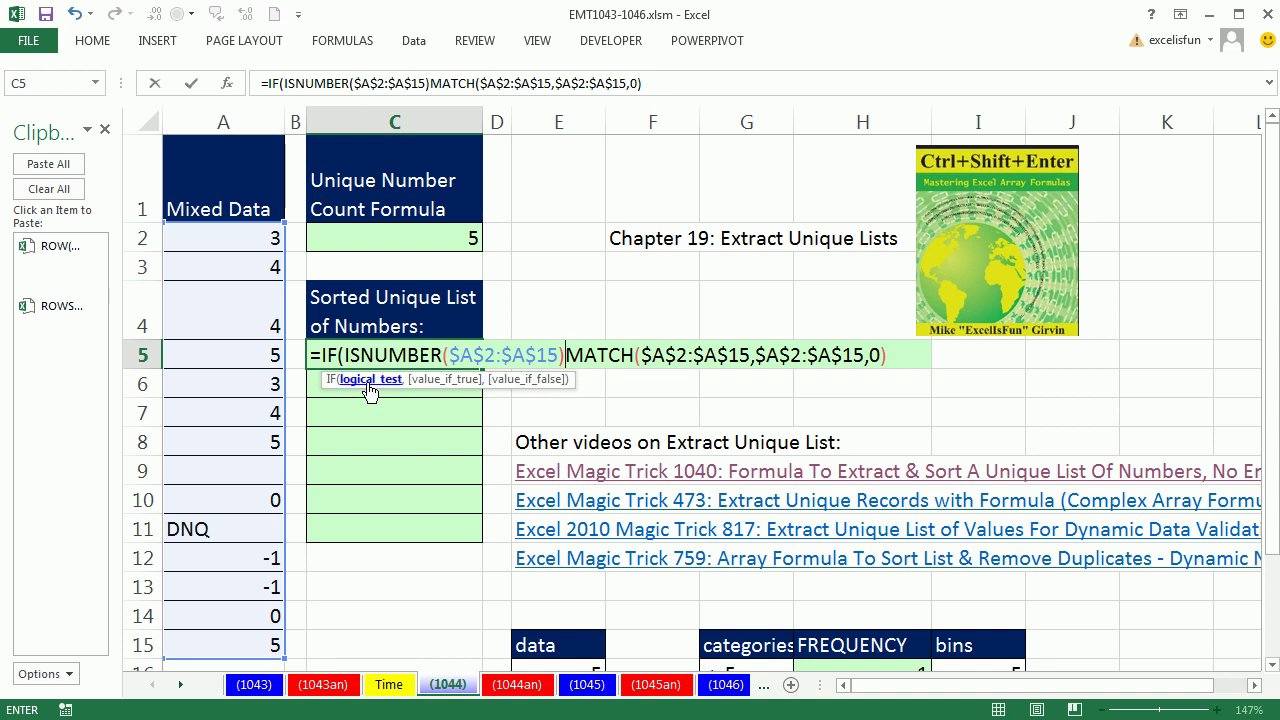
pyautogui.write(',')
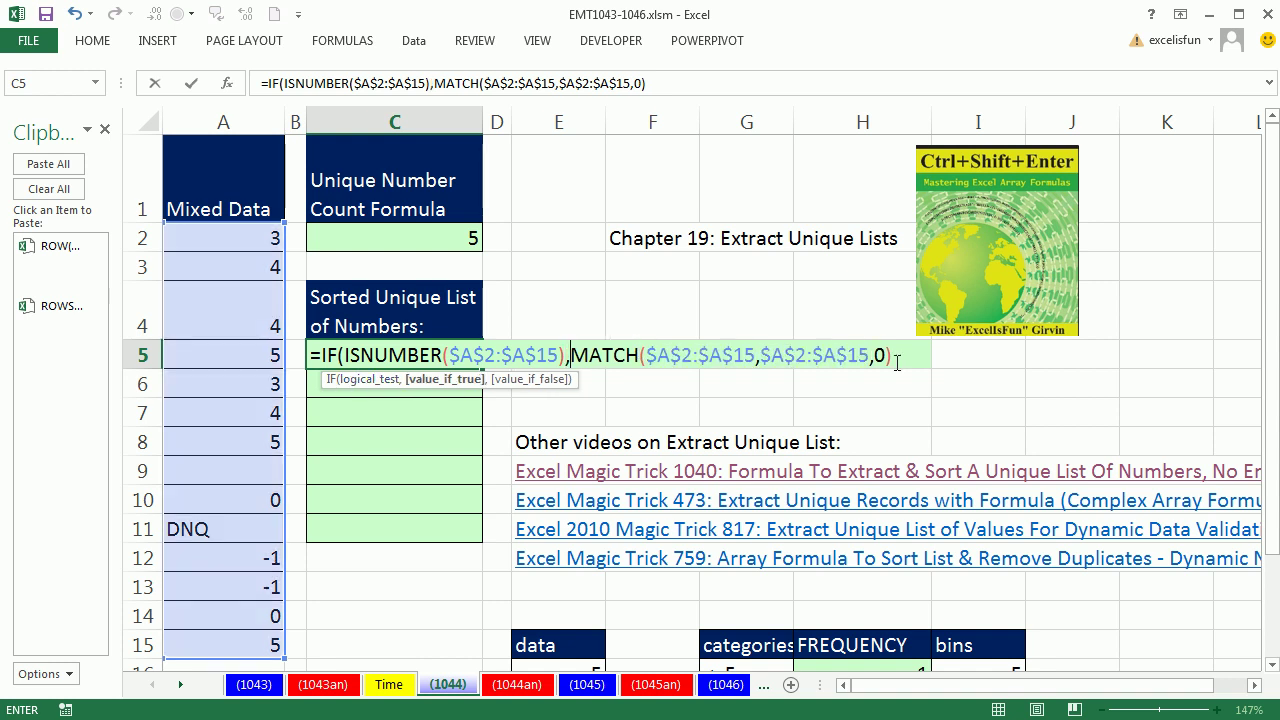
pyautogui.click(862, 366)
# Evaluate the whole IF(ISNUMBER, MATCH) formula in C5 and restore the formula text
pyautogui.moveTo(917, 357); pyautogui.dragTo(318, 310)
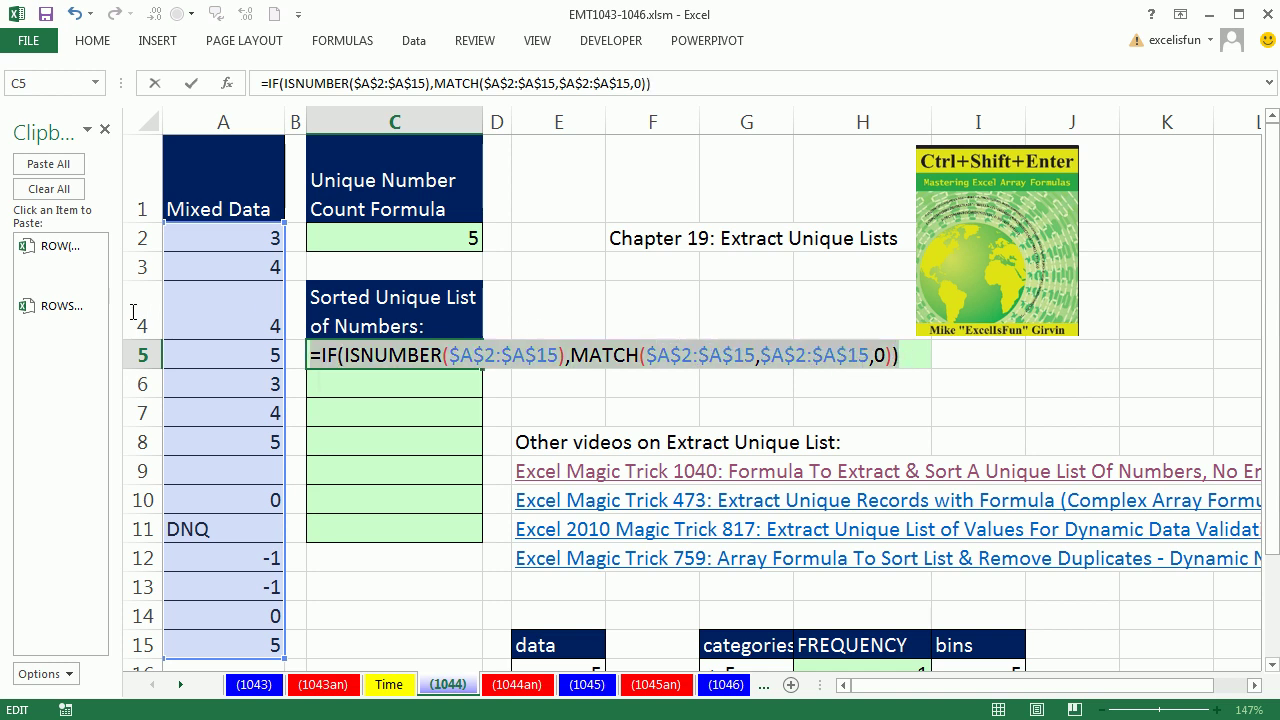
pyautogui.press('F9')
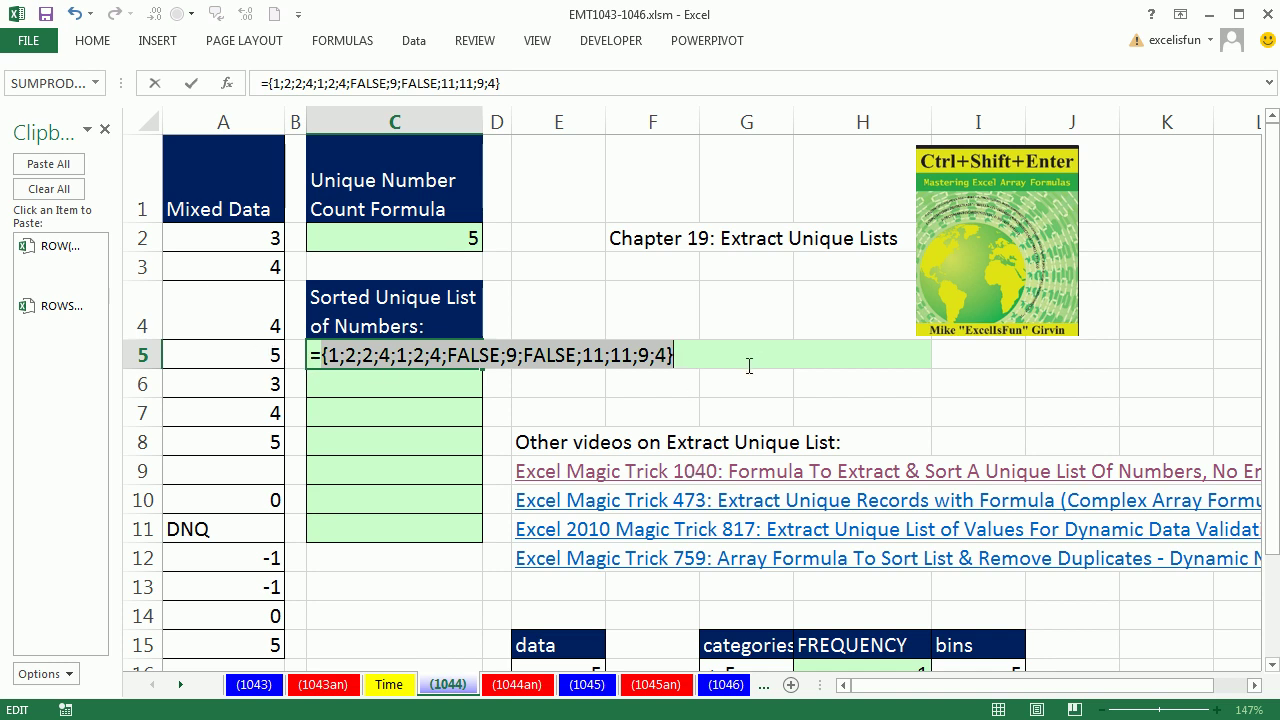
pyautogui.hotkey('ctrl', 'z')
pyautogui.press('F9')
pyautogui.hotkey('ctrl', 'z')
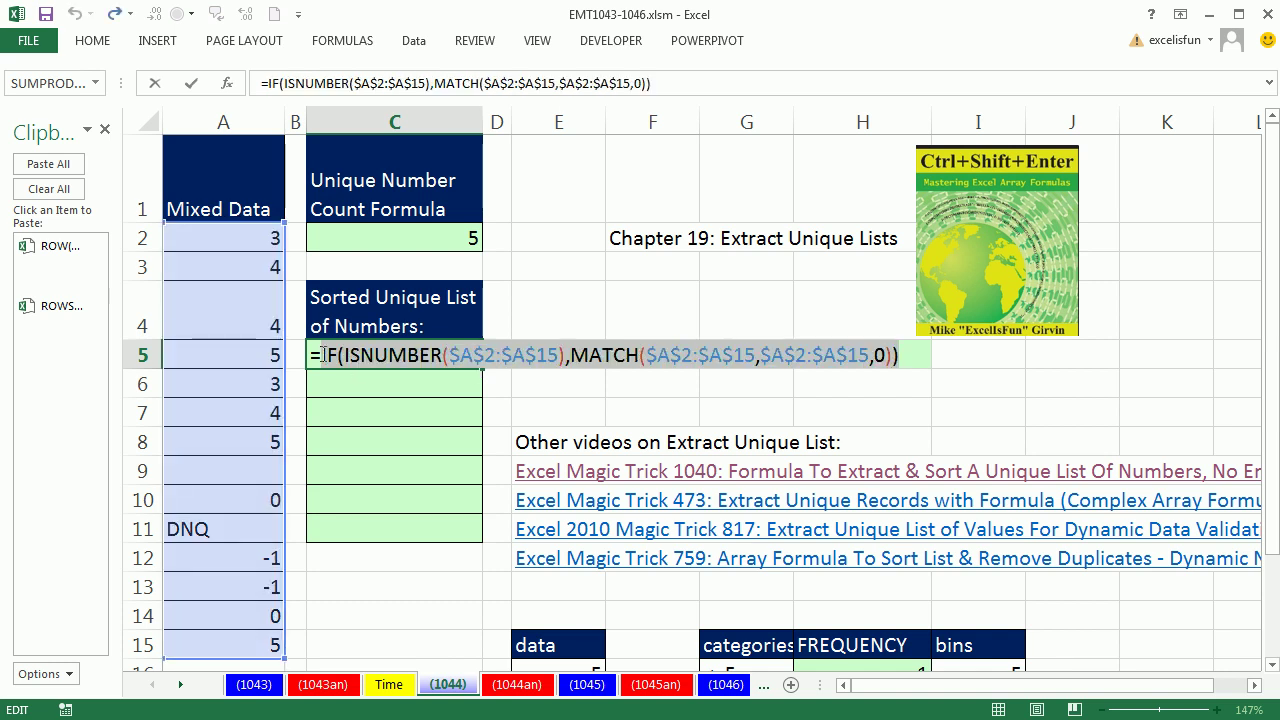
# Make the IF expression the data array of FREQUENCY and paste the copied ROW($A$2:$A$15)-ROW($A$2)+1 as the bins array
pyautogui.click(321, 355)
pyautogui.write('freq')
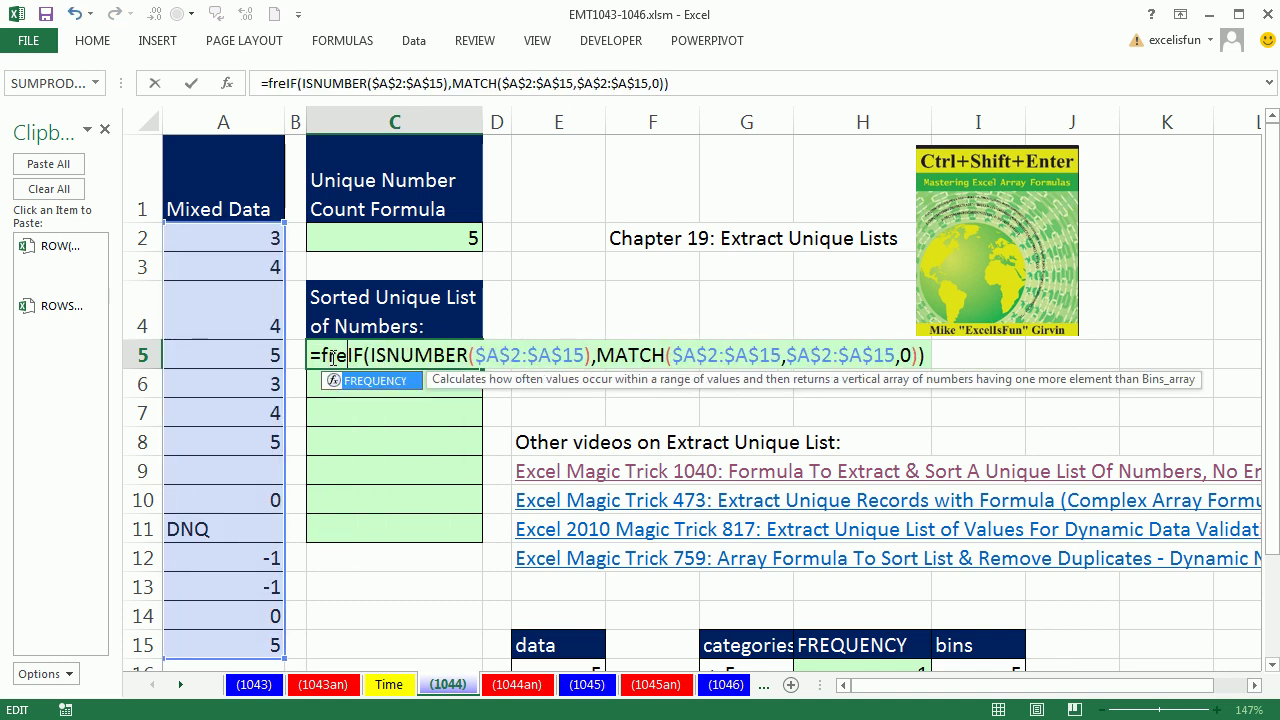
pyautogui.press('Tab')
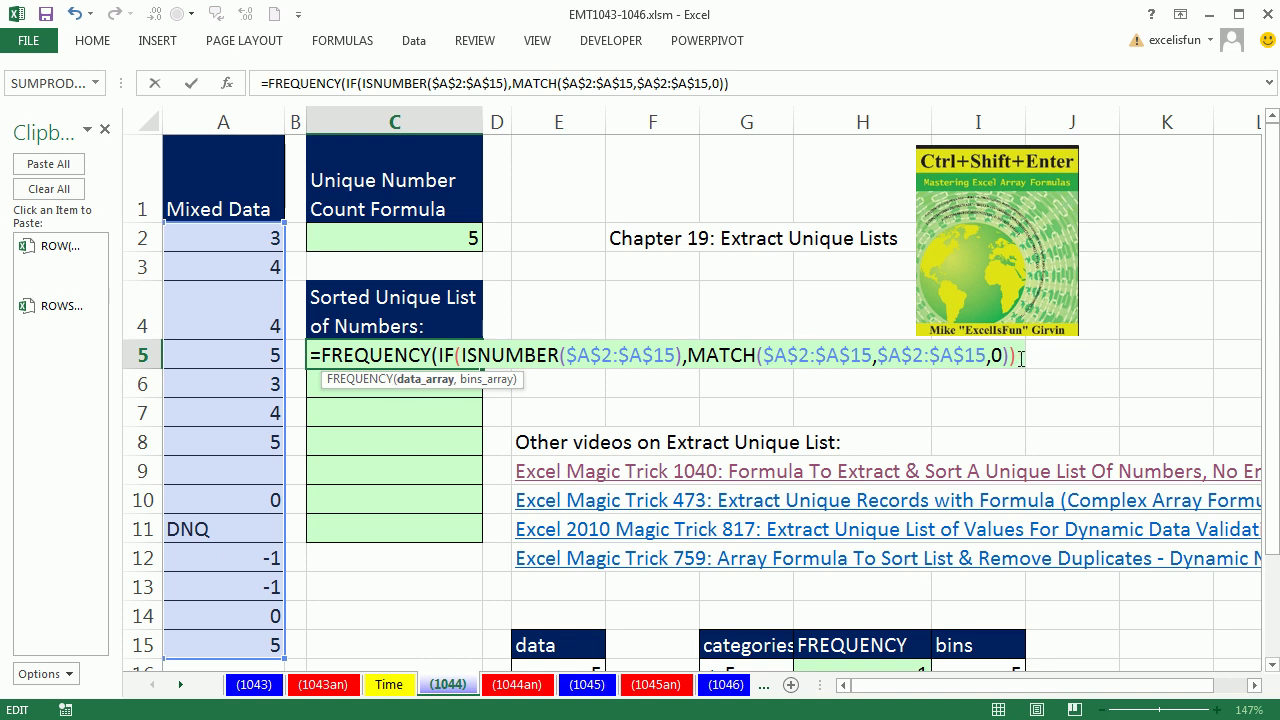
pyautogui.write(',')
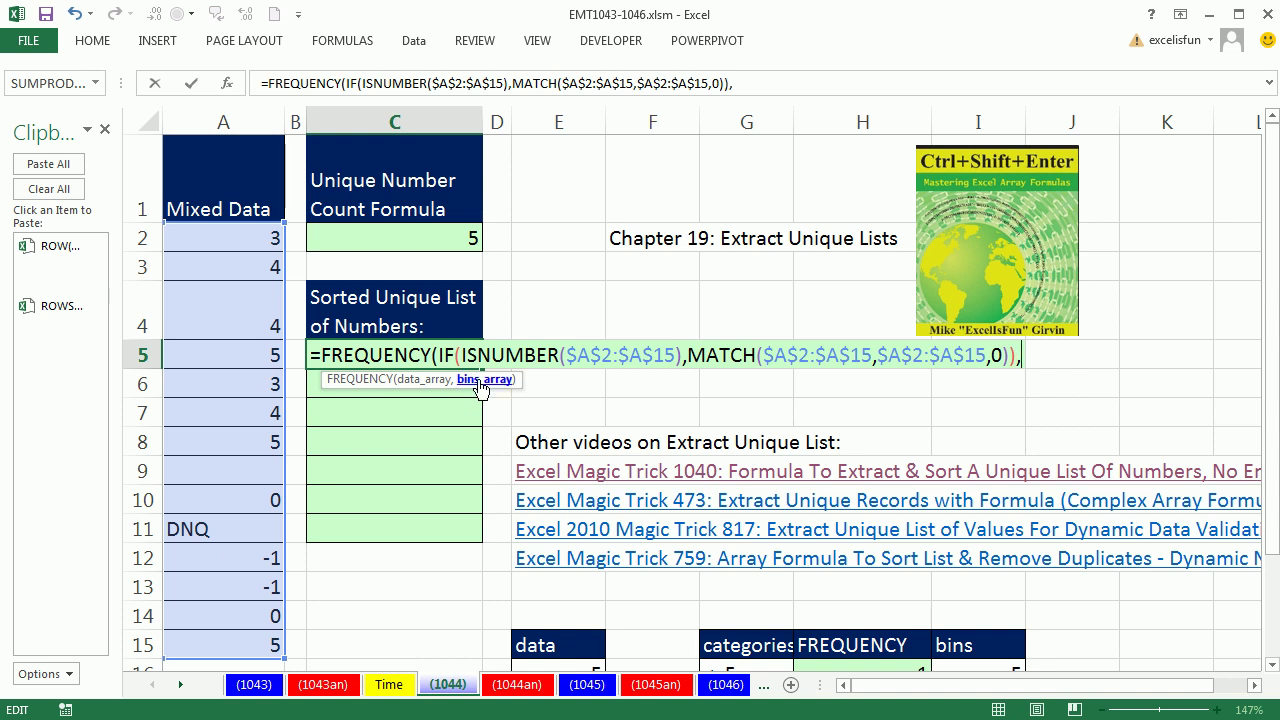
pyautogui.click(52, 252)
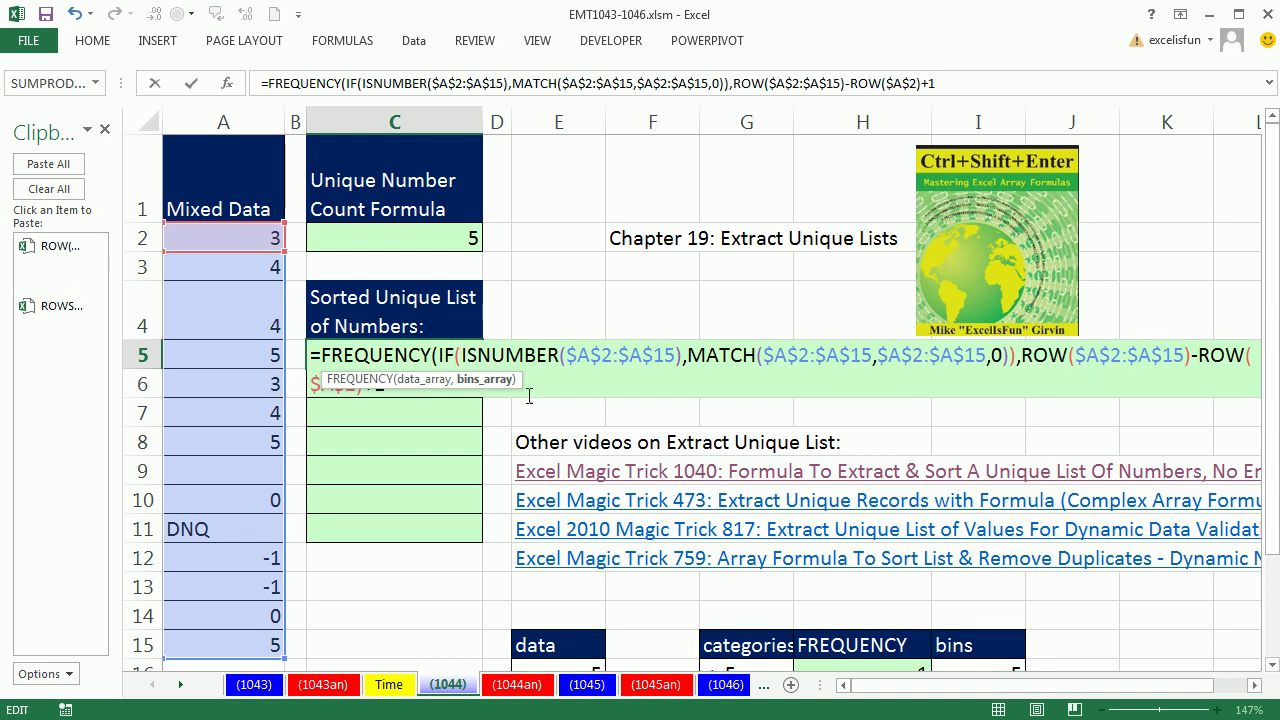
# Evaluate only the bins array argument of the FREQUENCY formula in C5
pyautogui.moveTo(520, 381); pyautogui.dragTo(490, 443)
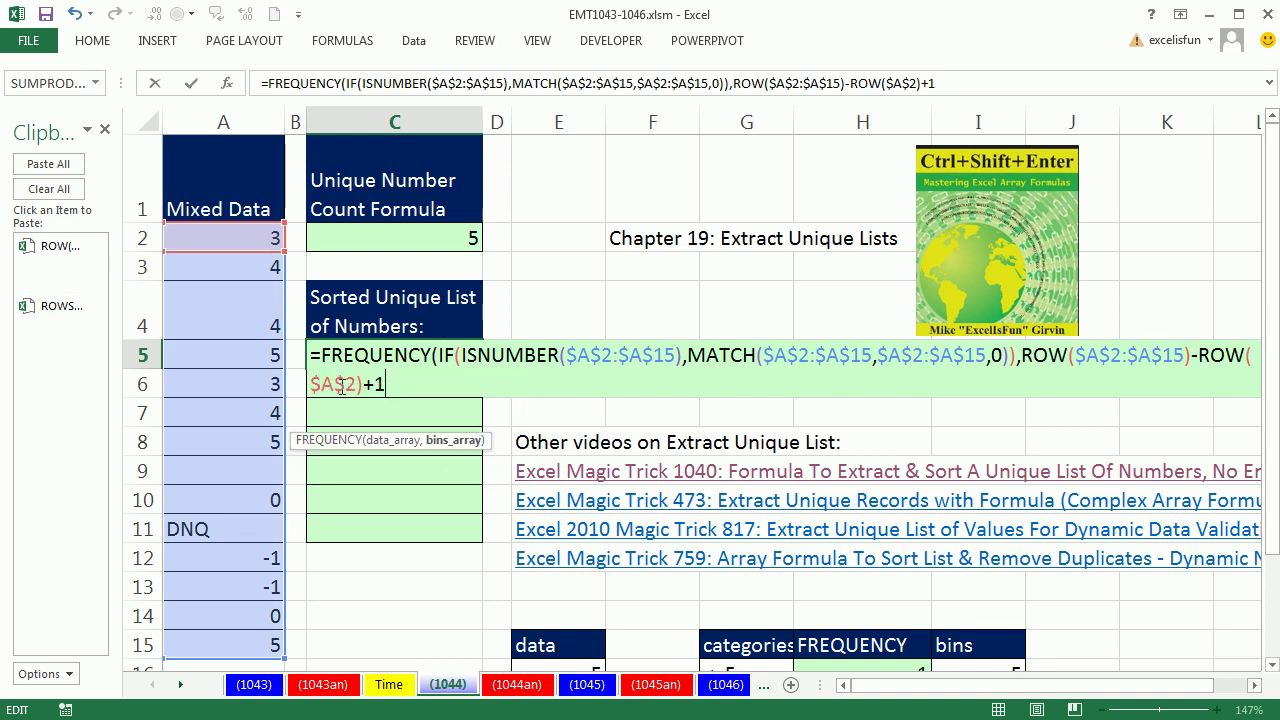
pyautogui.click(460, 442)
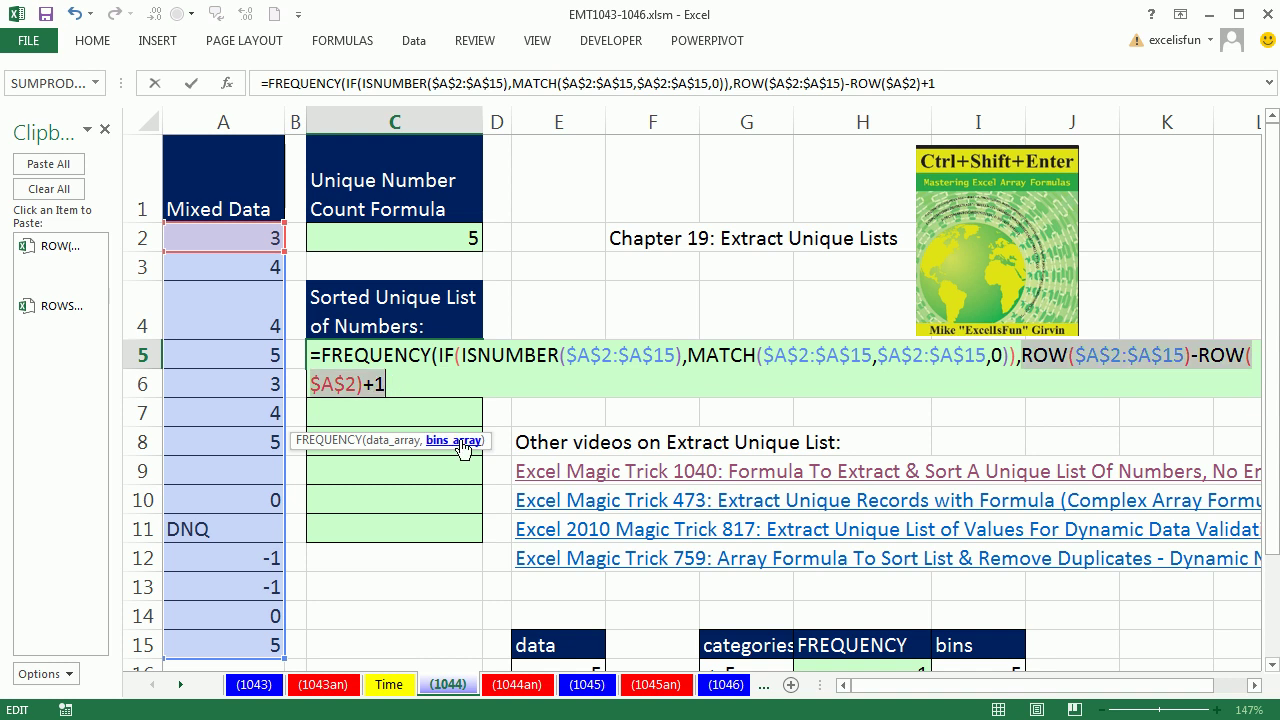
pyautogui.press('F9')
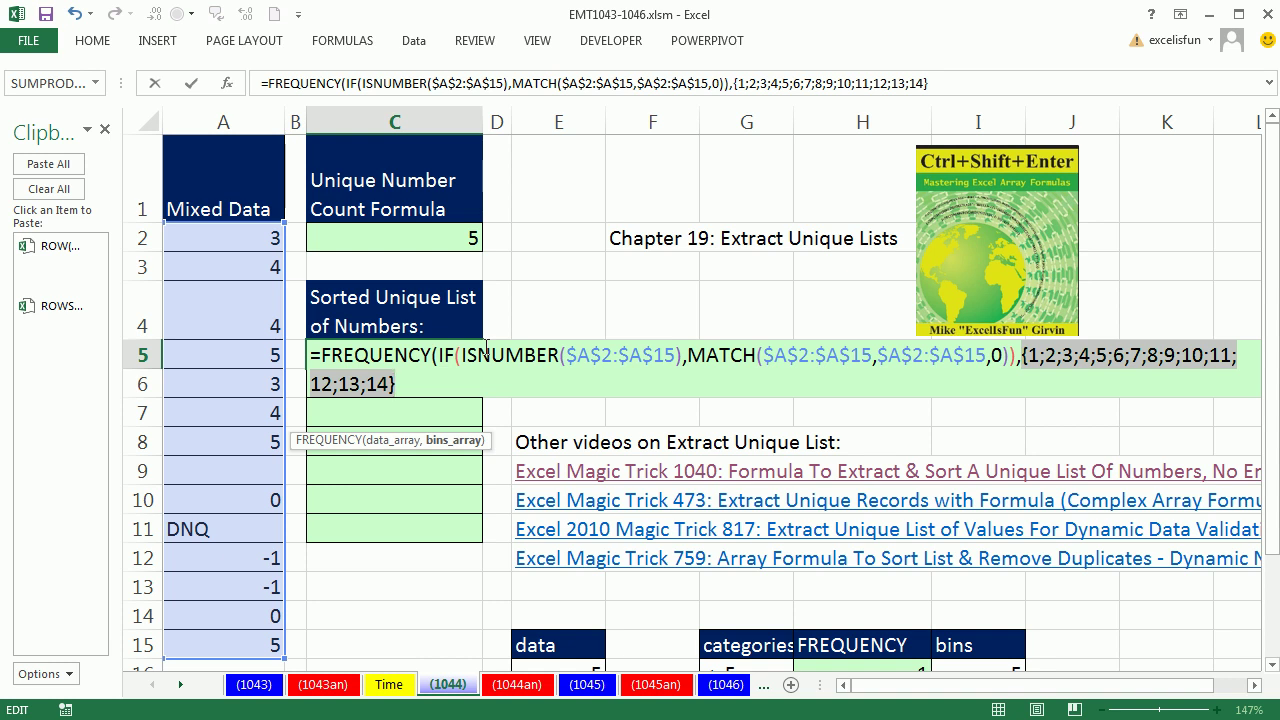
# Restore the bins array, evaluate the whole FREQUENCY formula in C5, and bring the formula text back
pyautogui.hotkey('ctrl', 'z')
pyautogui.click(421, 389)
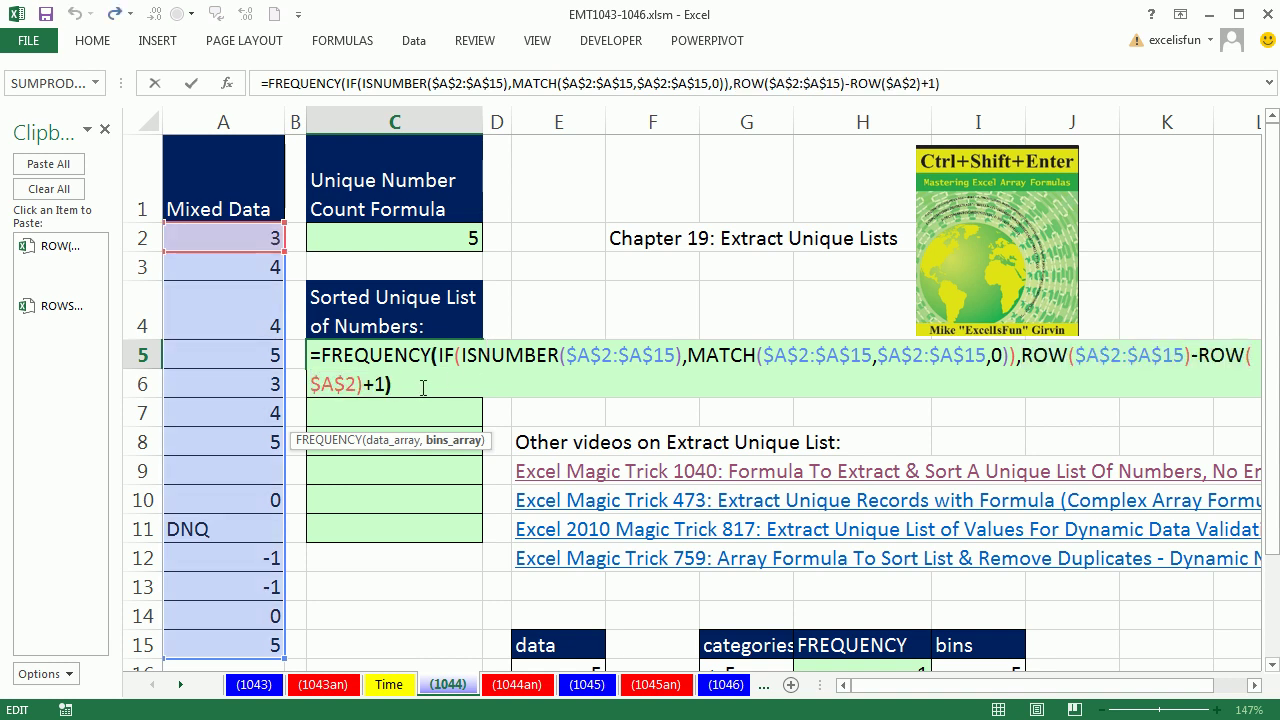
pyautogui.moveTo(423, 388); pyautogui.dragTo(140, 283)
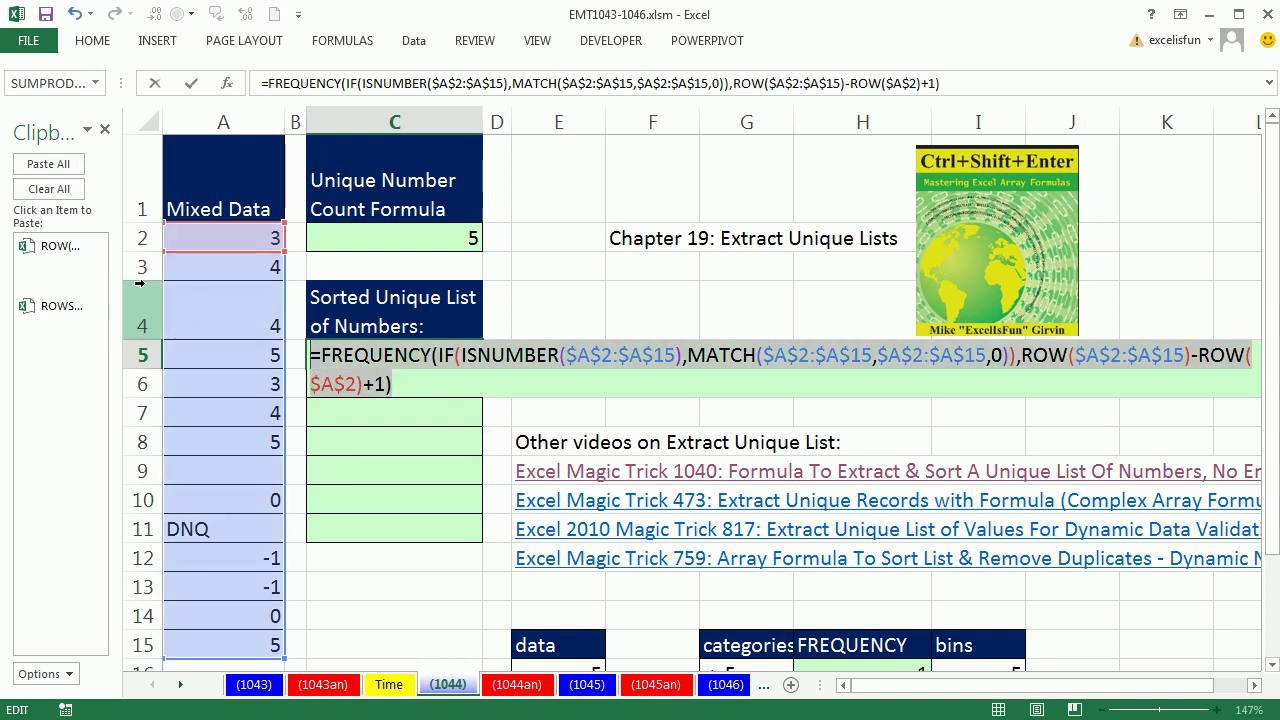
pyautogui.press('F9')
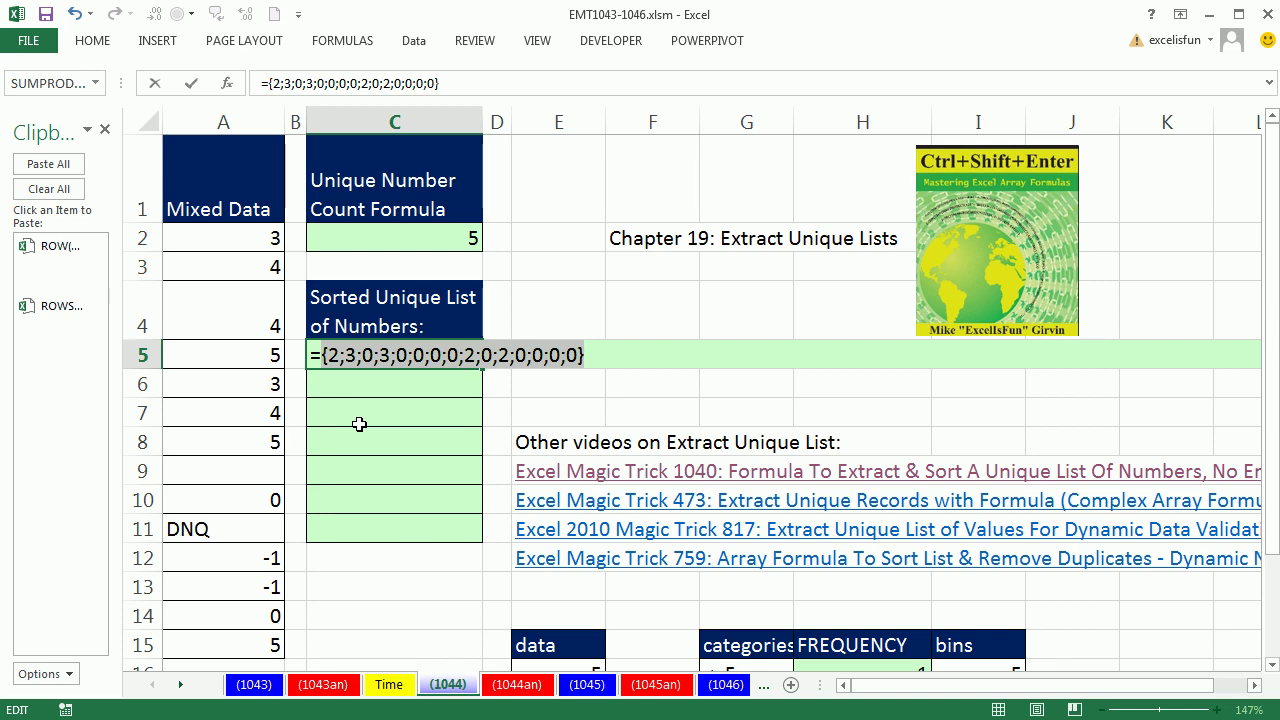
pyautogui.hotkey('ctrl', 'z')
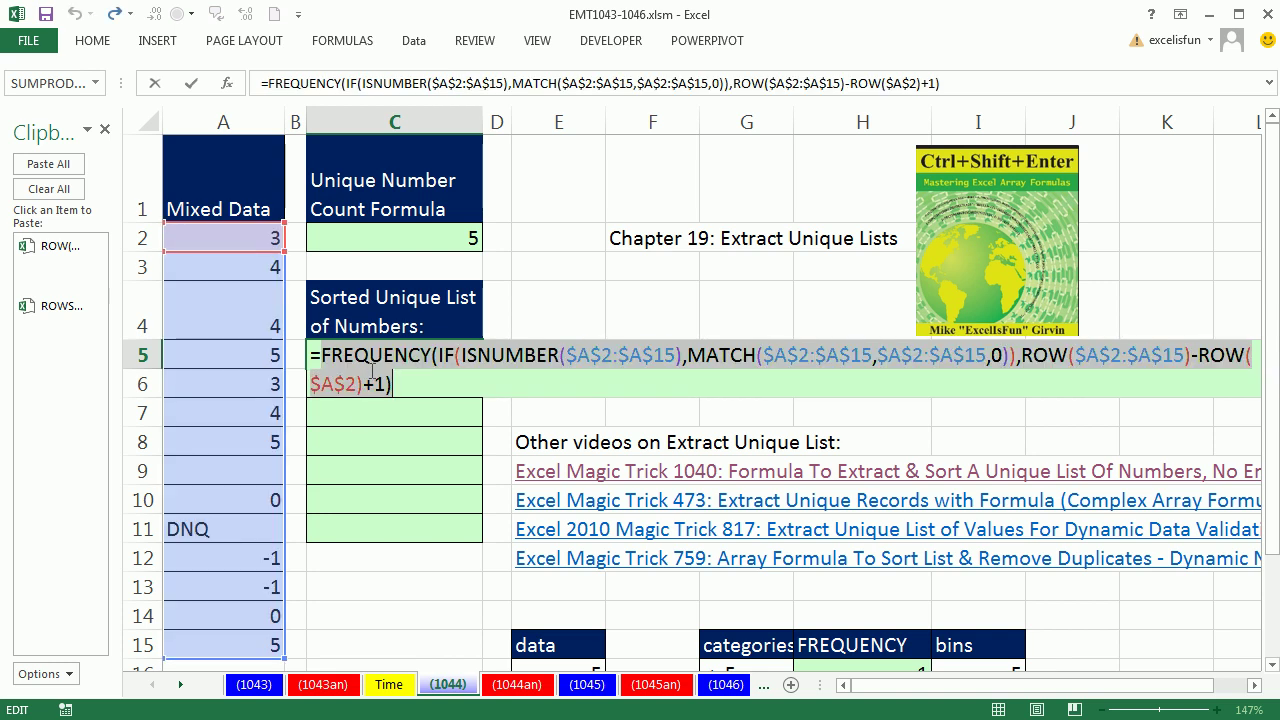
# Wrap the FREQUENCY formula in C5 in an IF function as its logical test, with $A$2:$A$15 as the value if true
pyautogui.click(321, 355)
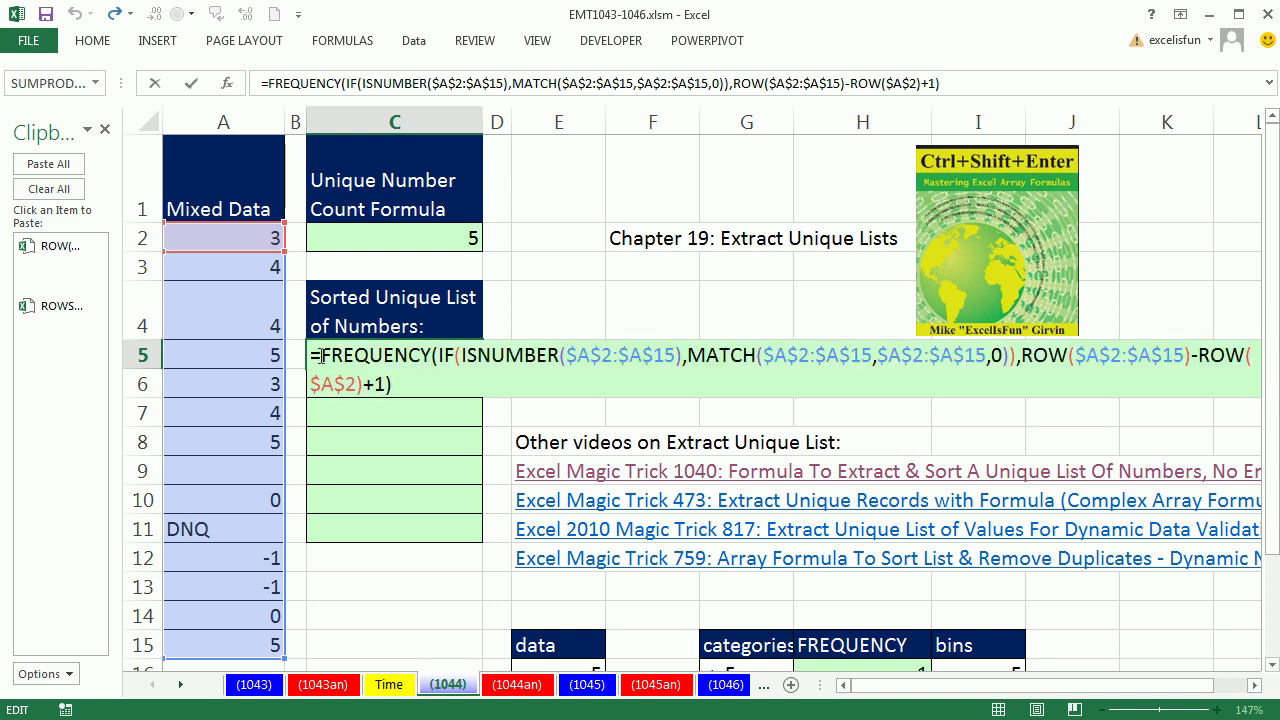
pyautogui.write('IF(')
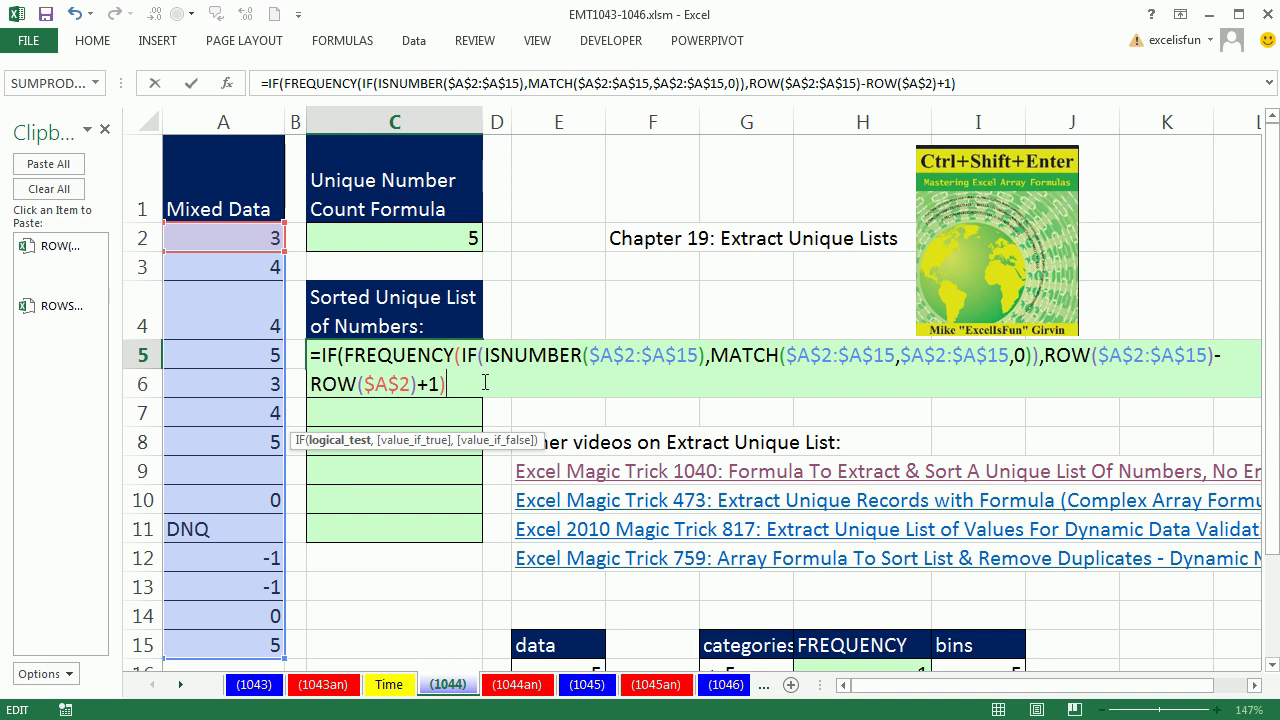
pyautogui.write(',')
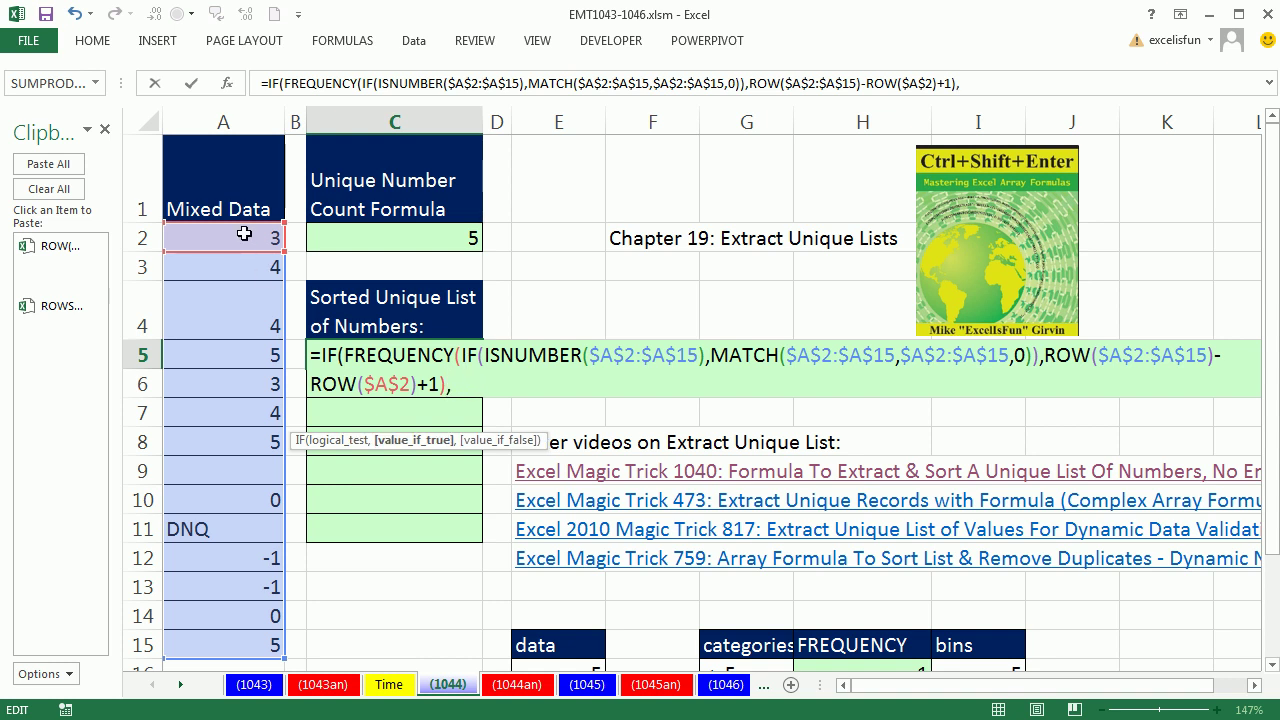
pyautogui.moveTo(244, 238); pyautogui.dragTo(238, 650)
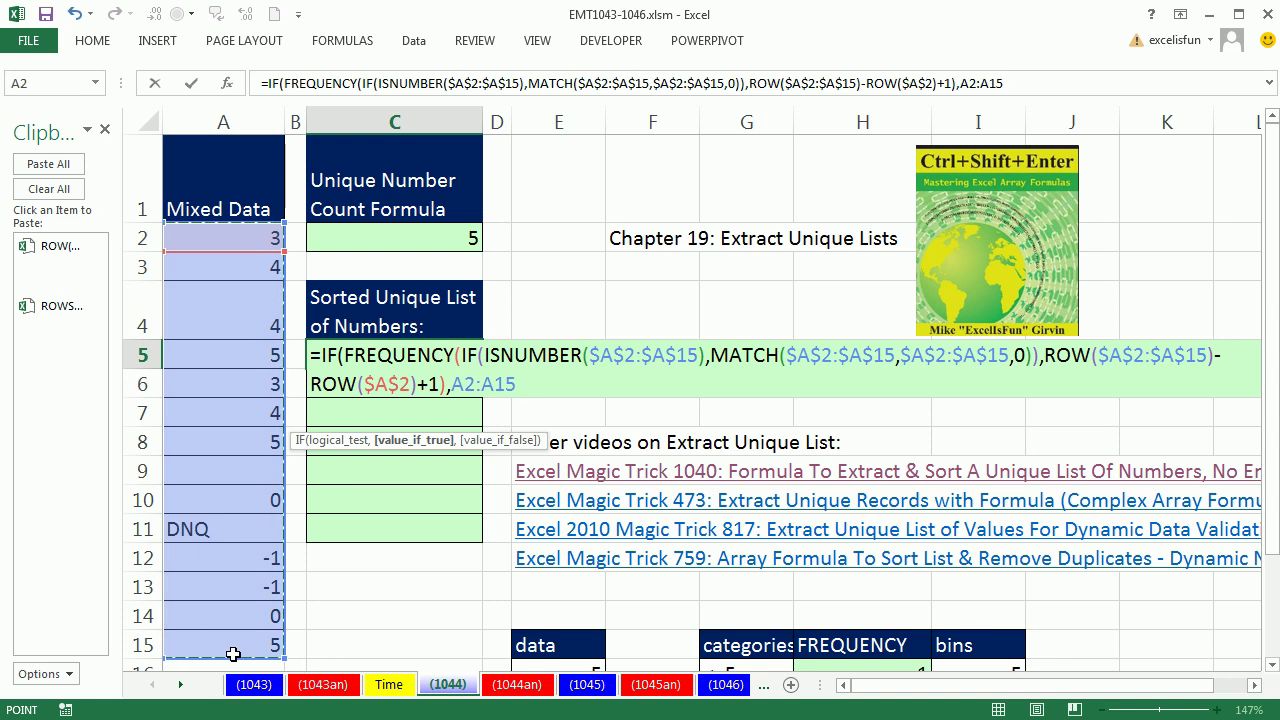
pyautogui.press('F4')
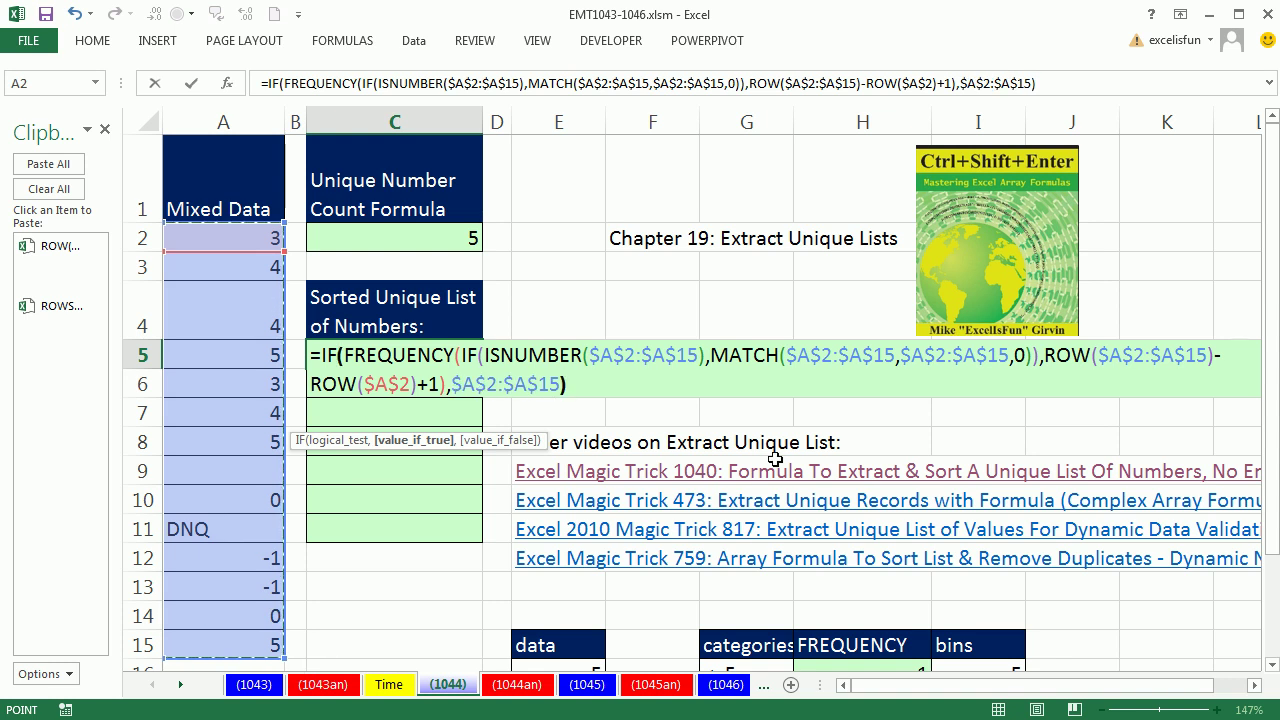
# Evaluate the whole IF(FREQUENCY) formula in C5 and restore the formula text
pyautogui.hotkey('ctrl', 'shift', 'Home')
pyautogui.press('F2')
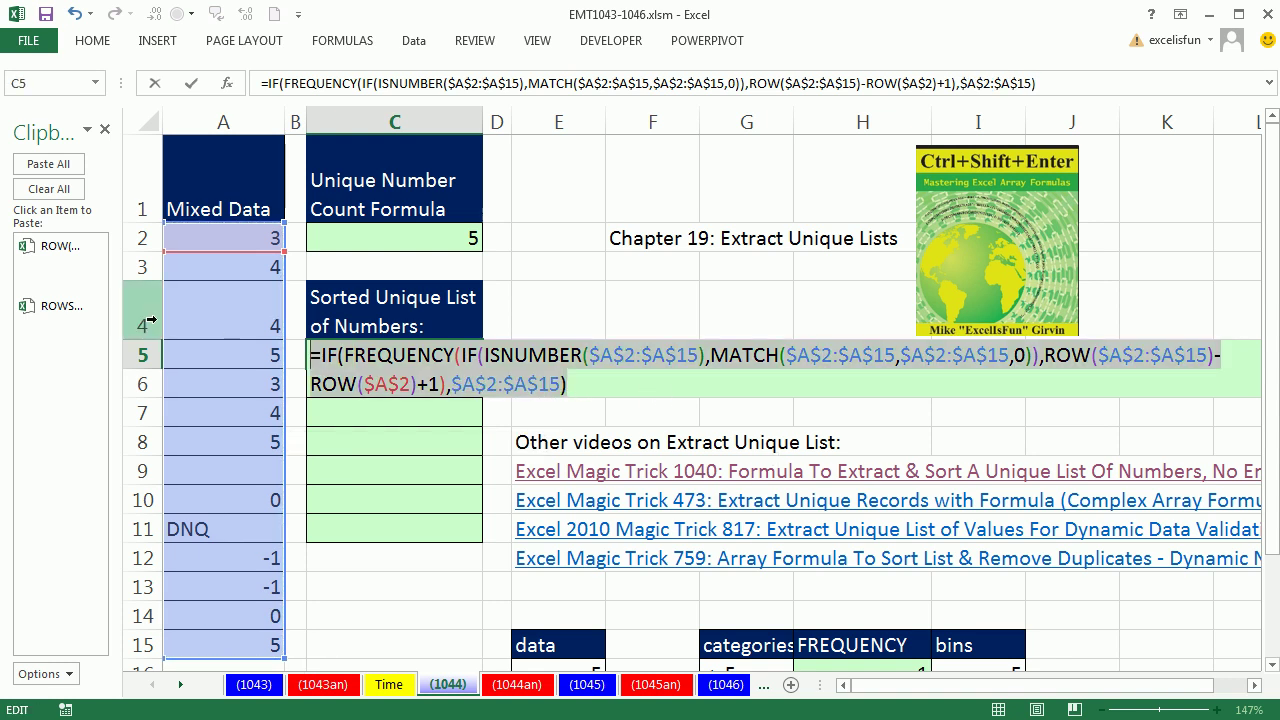
pyautogui.press('F9')
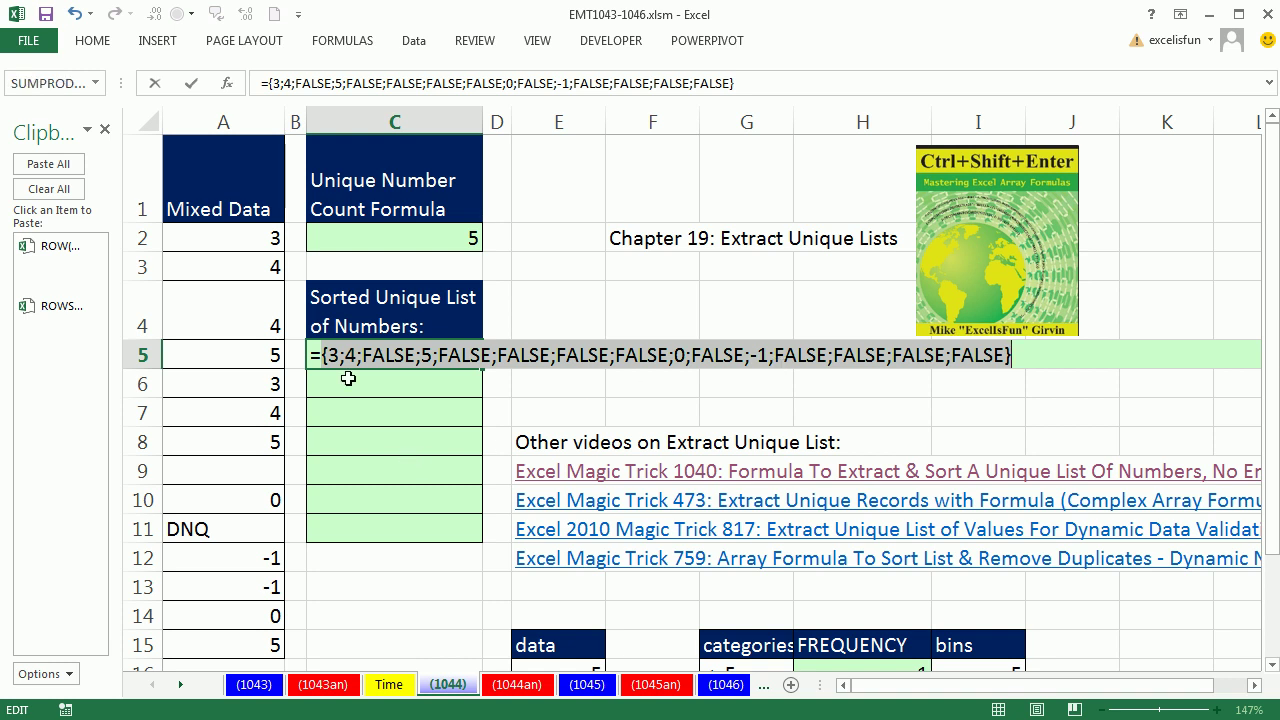
pyautogui.hotkey('ctrl', 'z')
# Make the IF formula in C5 the array argument of LARGE and paste the copied ROWS(C$5:C5) as k
pyautogui.click(324, 357)
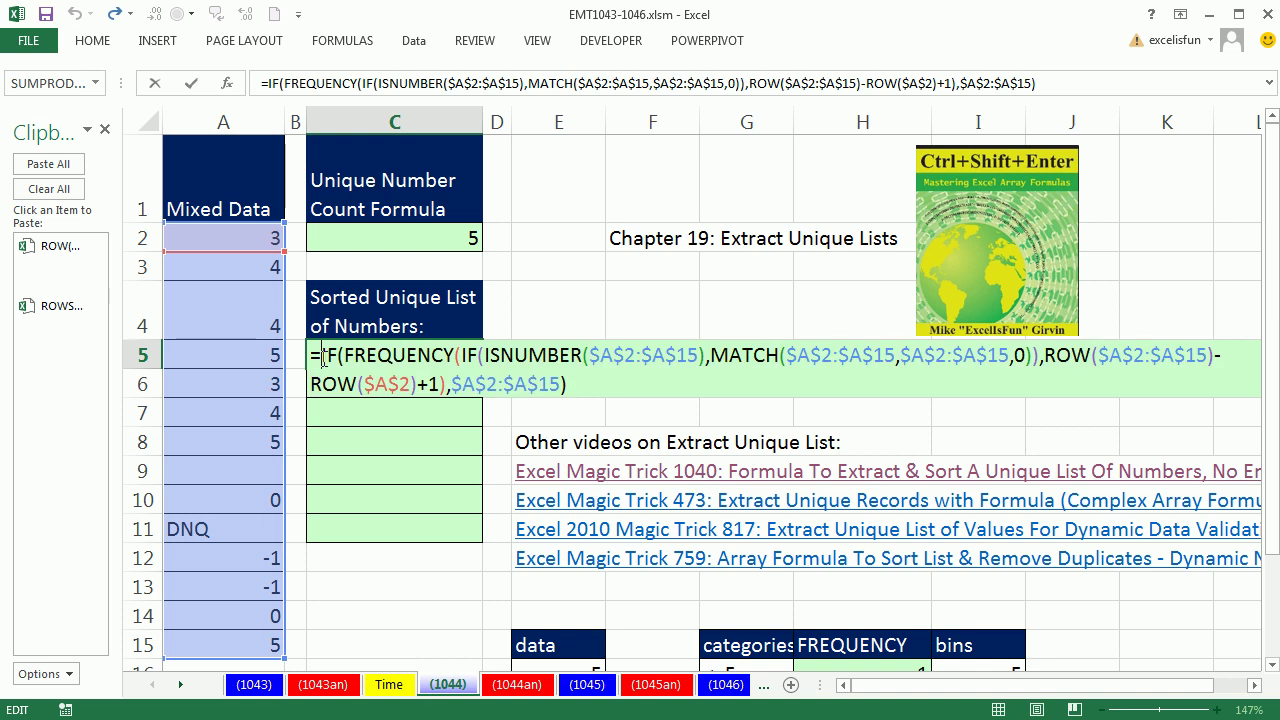
pyautogui.write('large(')
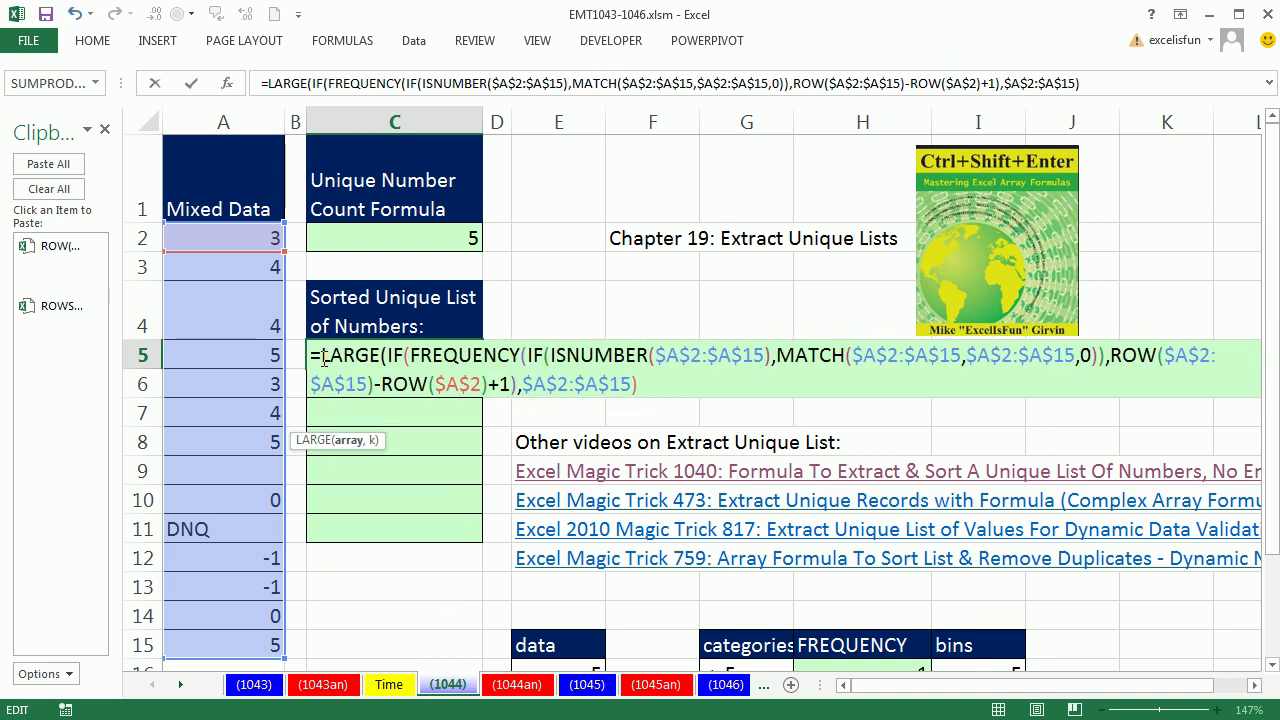
pyautogui.hotkey('ctrl', 'shift', 'End')
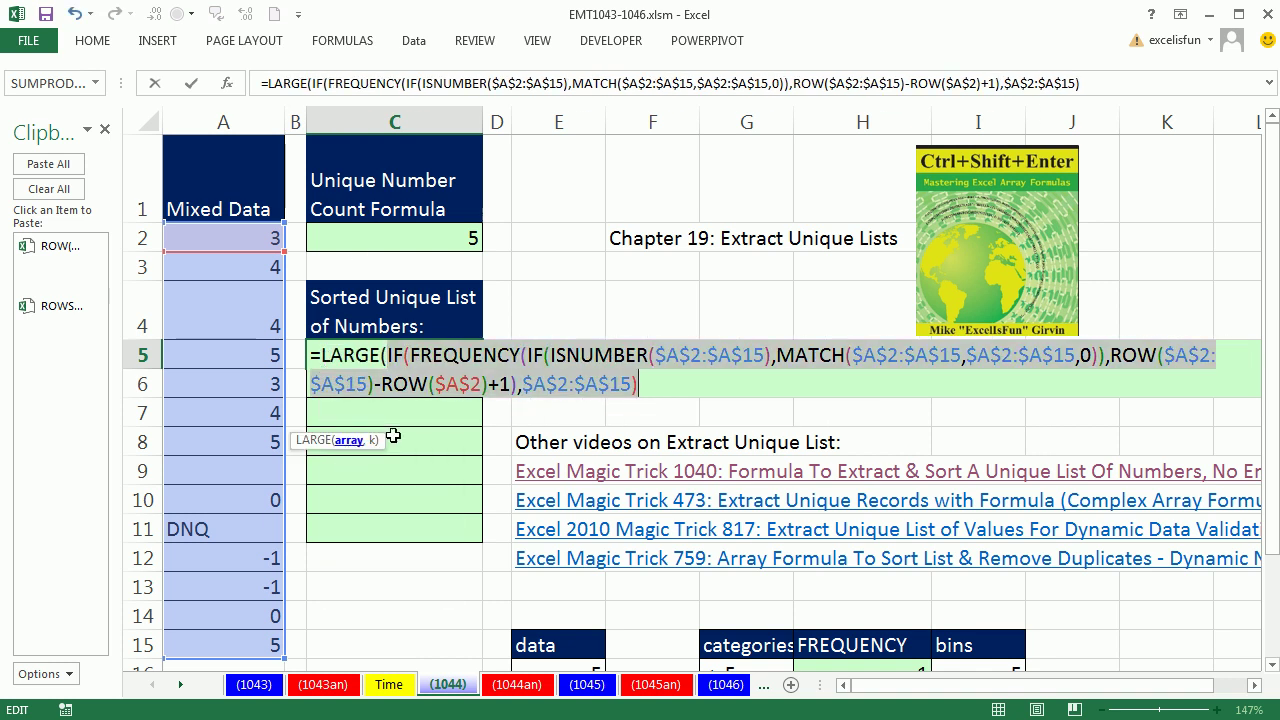
pyautogui.click(681, 389)
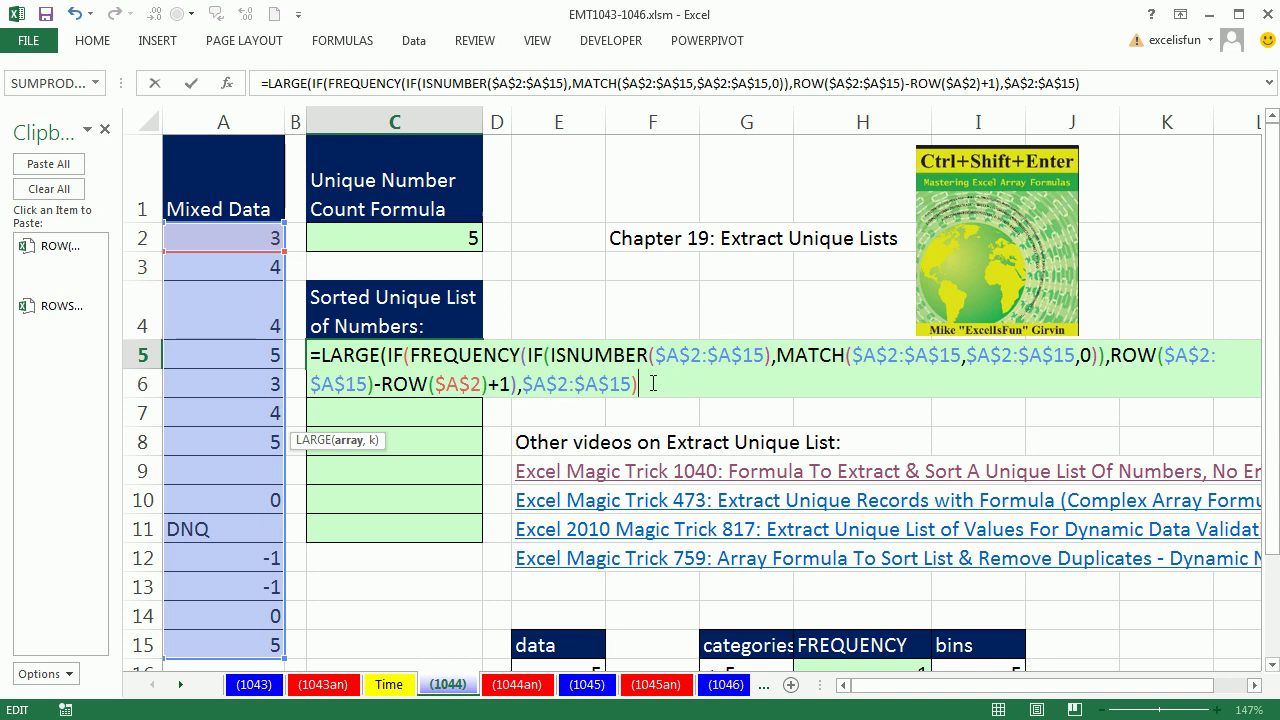
pyautogui.write(',')
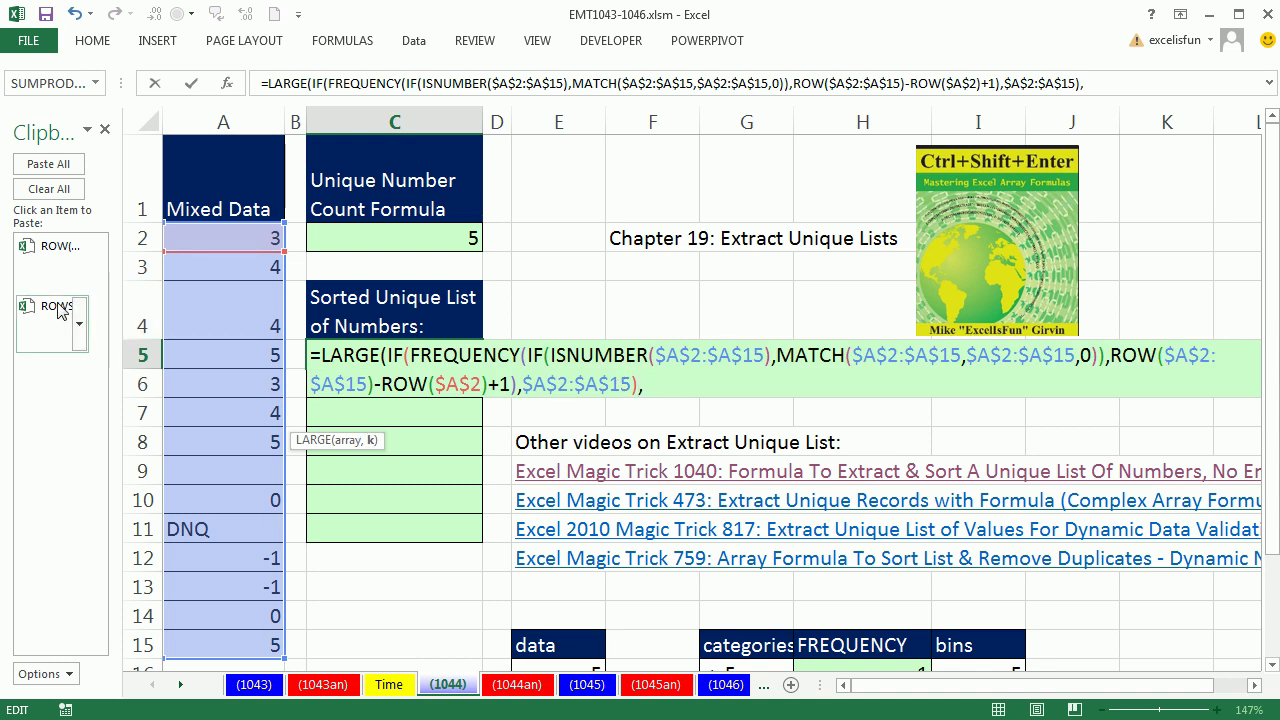
pyautogui.click(52, 328)
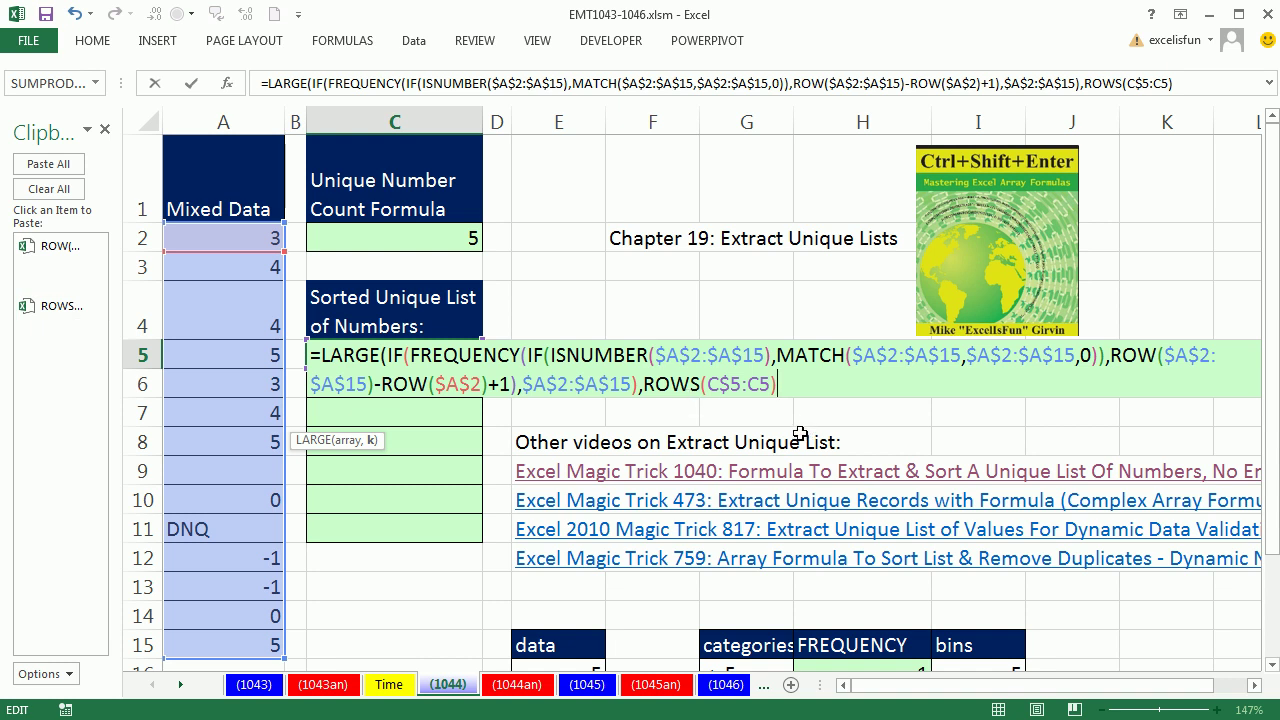
# Close the LARGE function, enter it in C5 as an array formula, and fill it down through C11
pyautogui.write(')')
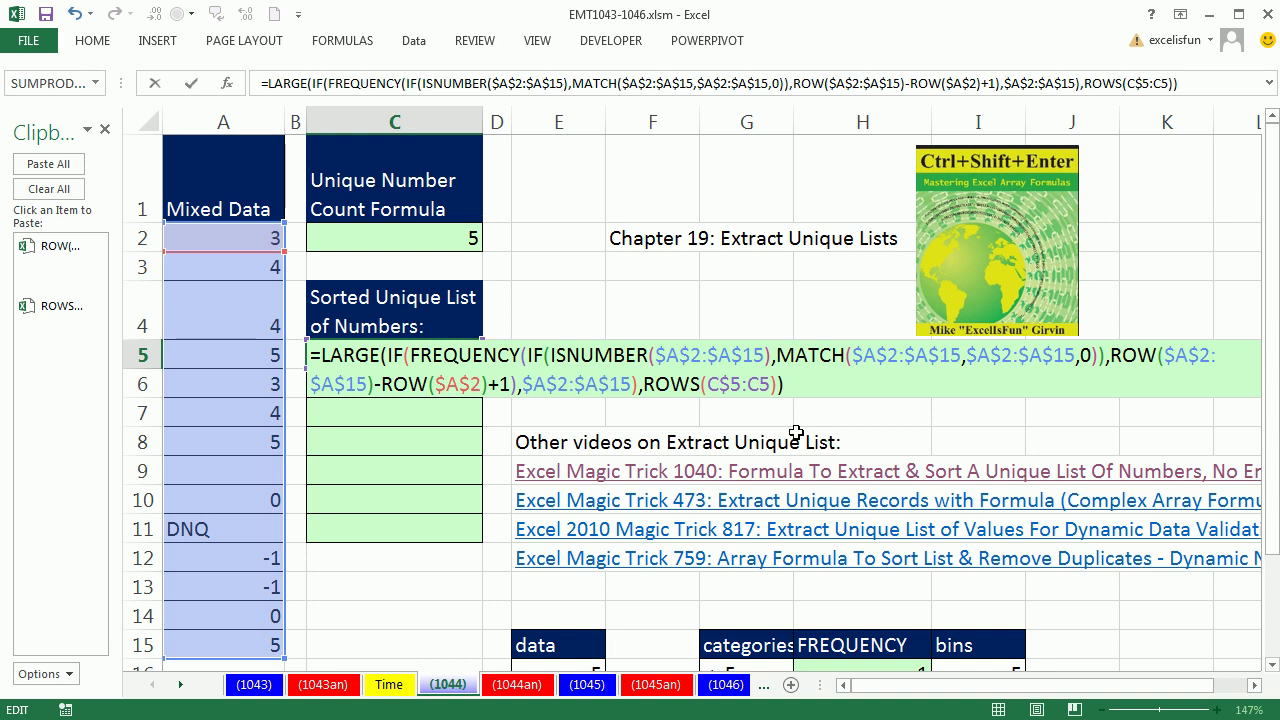
pyautogui.hotkey('ctrl', 'shift', 'Return')
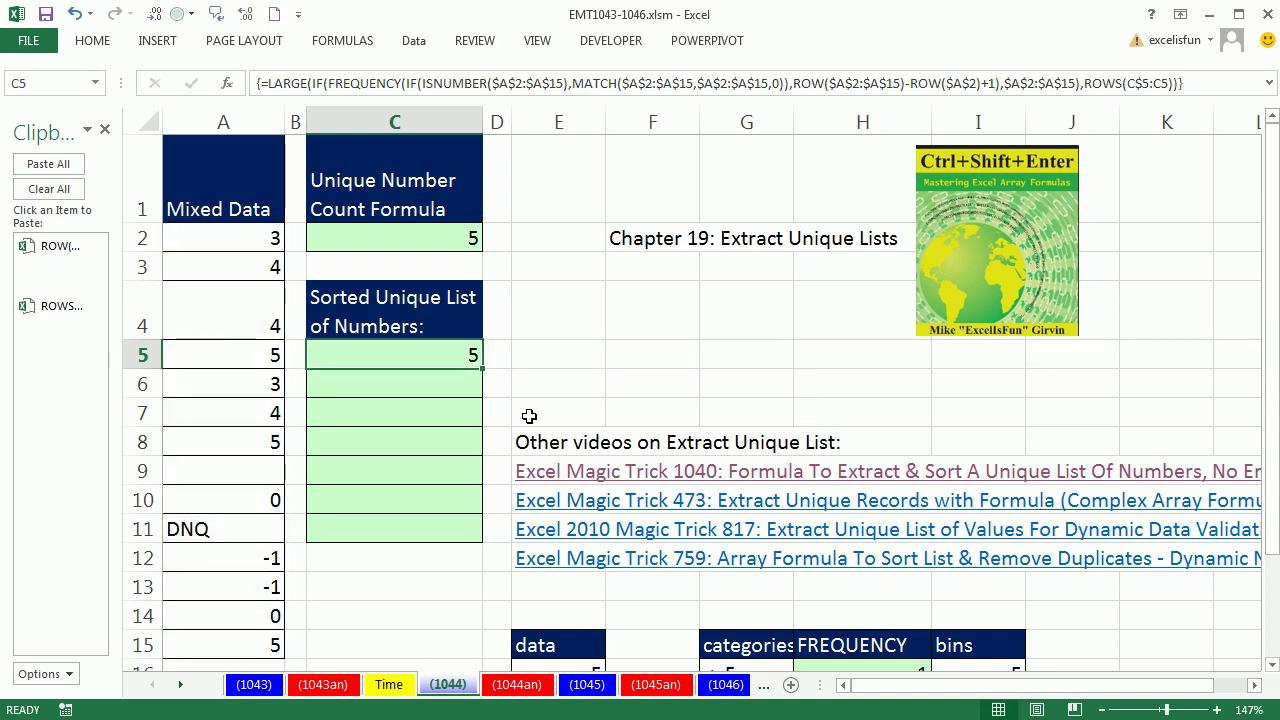
pyautogui.moveTo(481, 369); pyautogui.dragTo(467, 534)
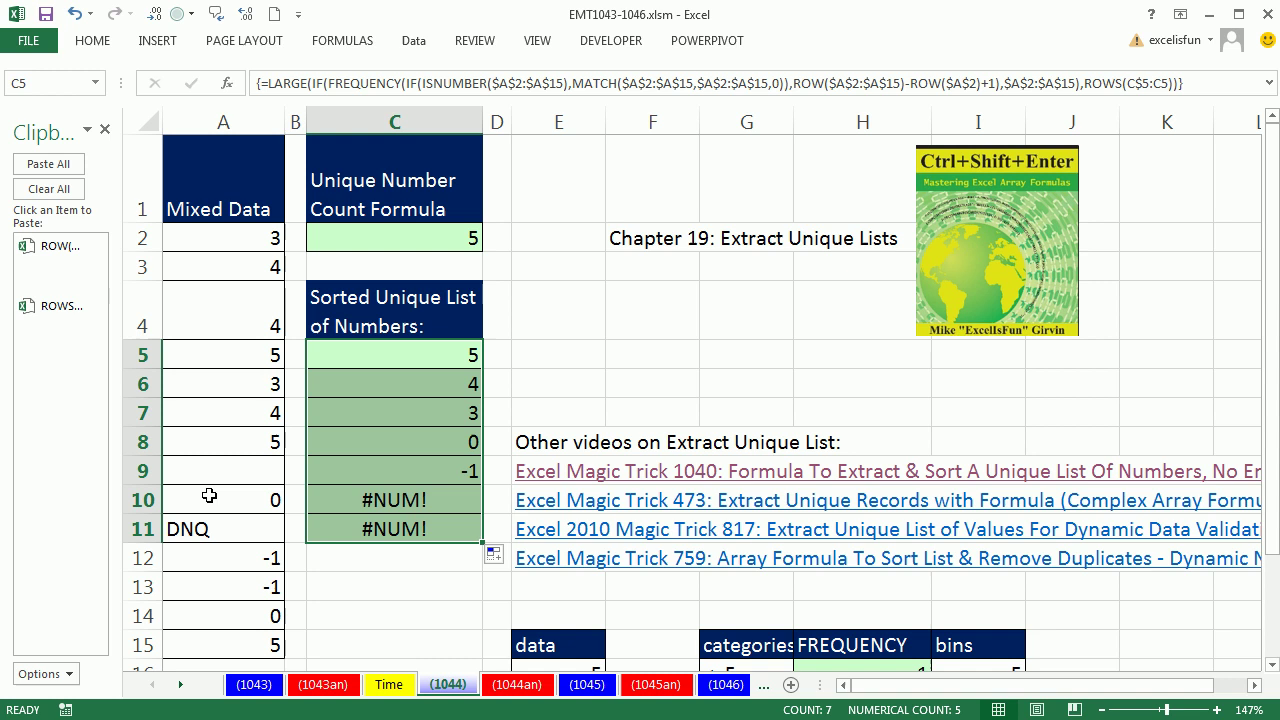
# Put an outer IF around the LARGE formula in C5 that returns "" when ROWS(C$5:C5)>C$2 and the LARGE result otherwise
pyautogui.doubleClick(434, 358)
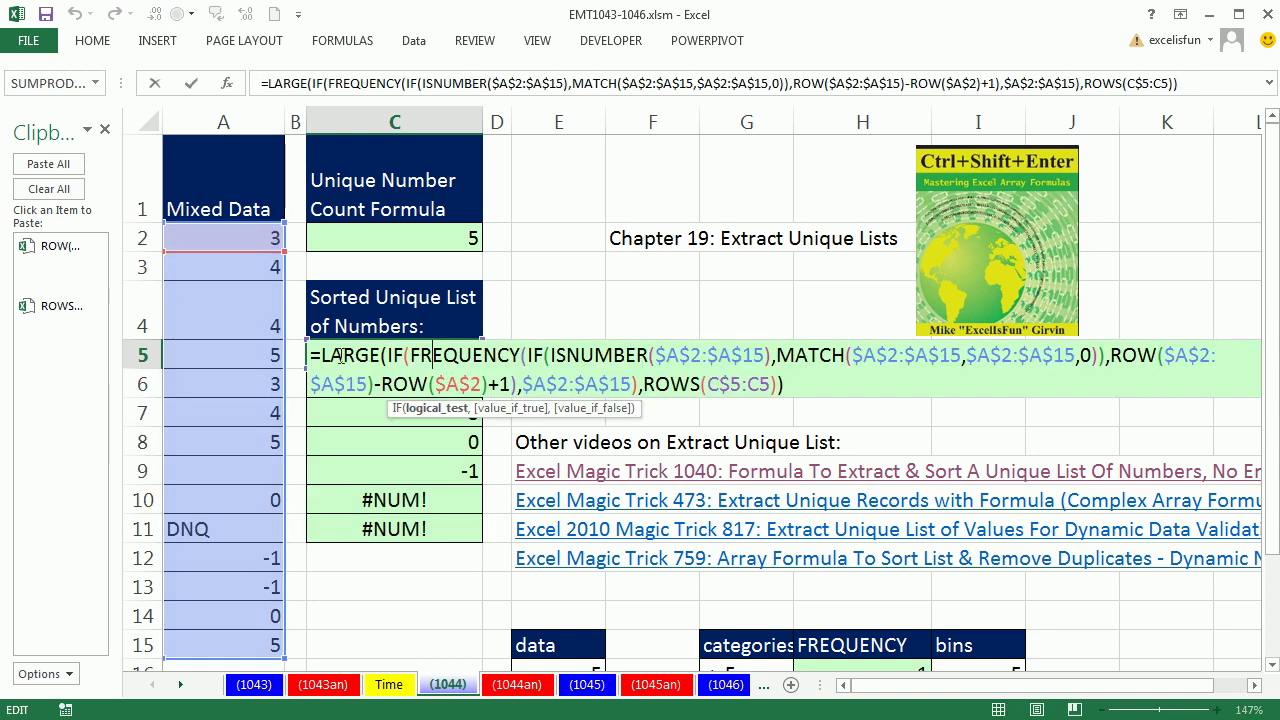
pyautogui.click(323, 357)
pyautogui.write('IF(')
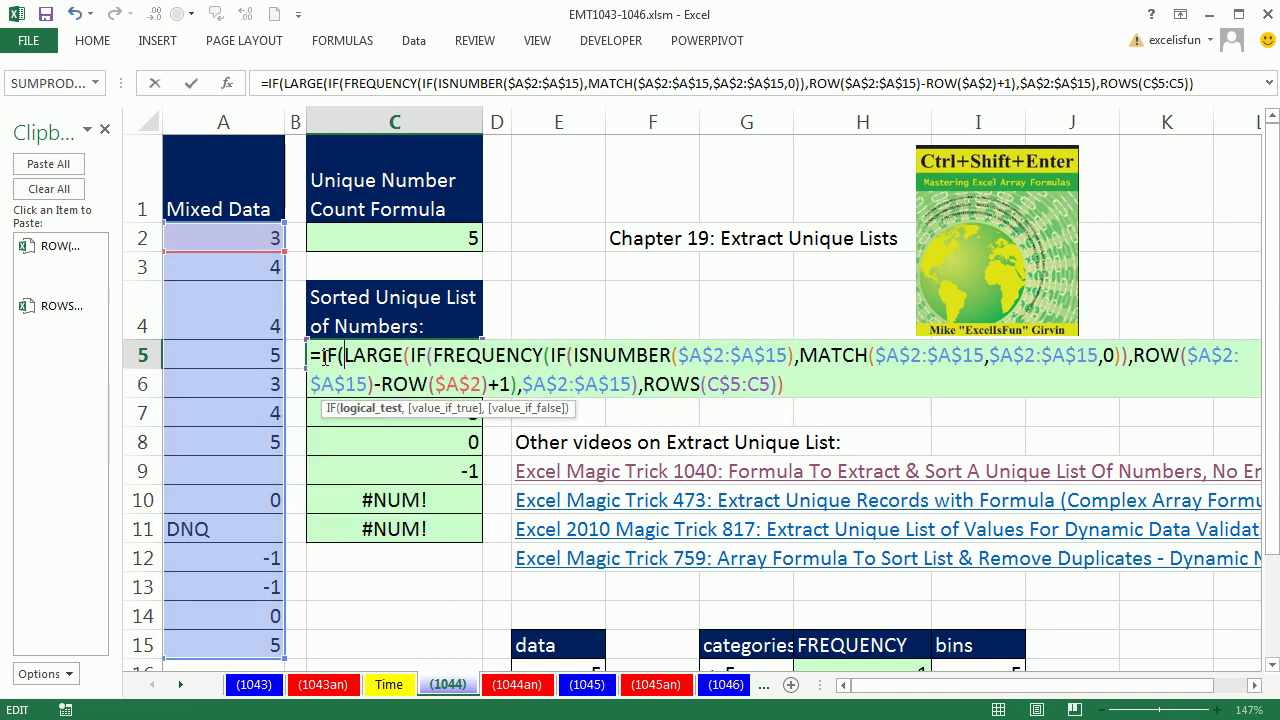
pyautogui.click(58, 322)
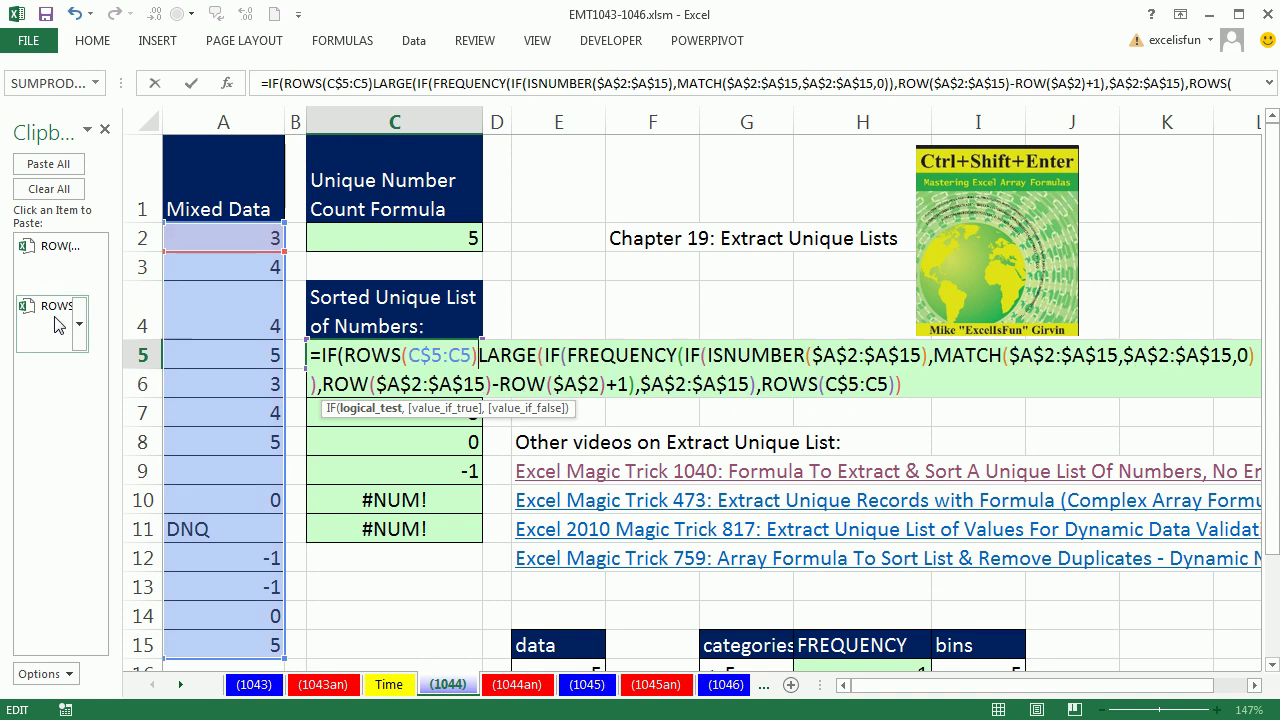
pyautogui.write('>')
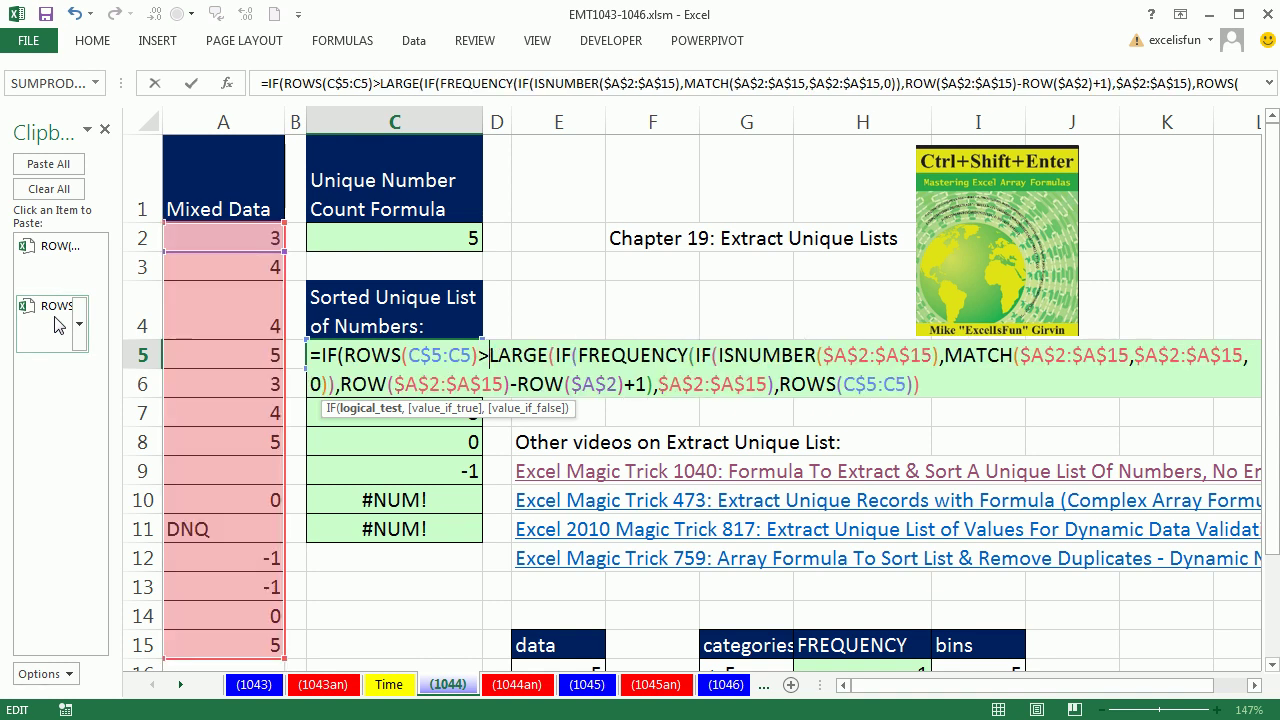
pyautogui.click(375, 240)
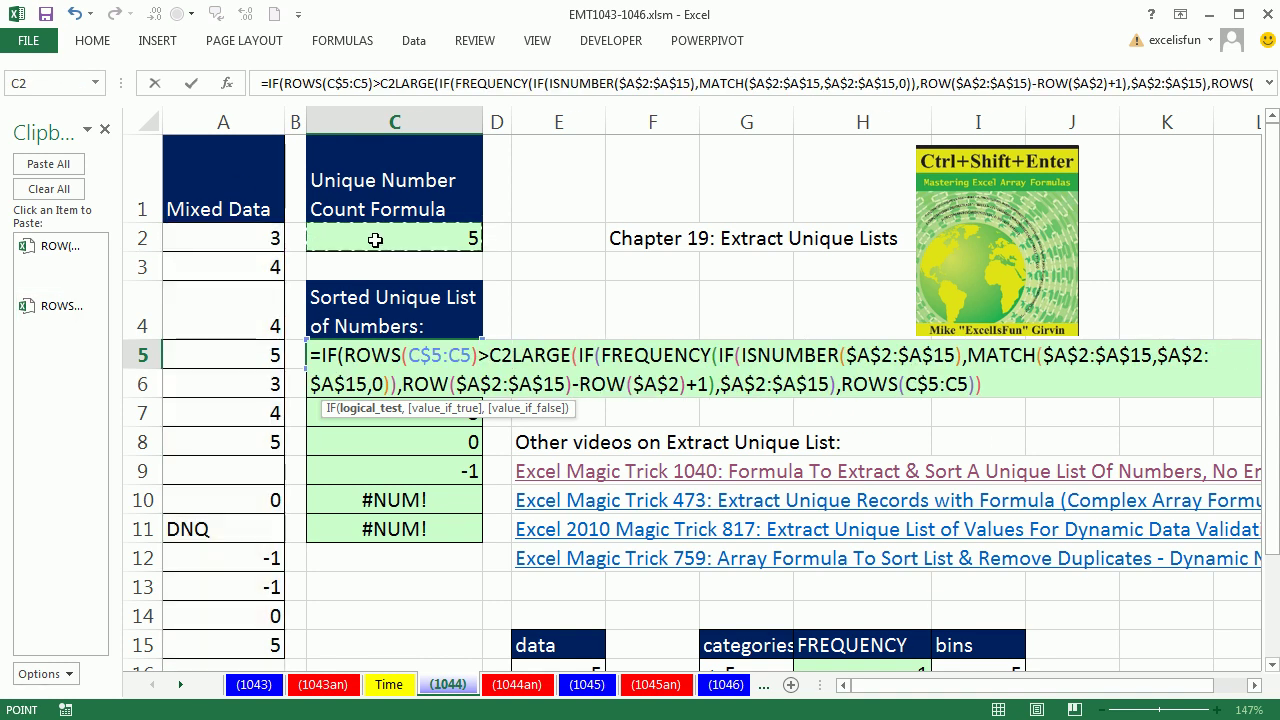
pyautogui.press('F4')
pyautogui.press('F4')
pyautogui.write(',')
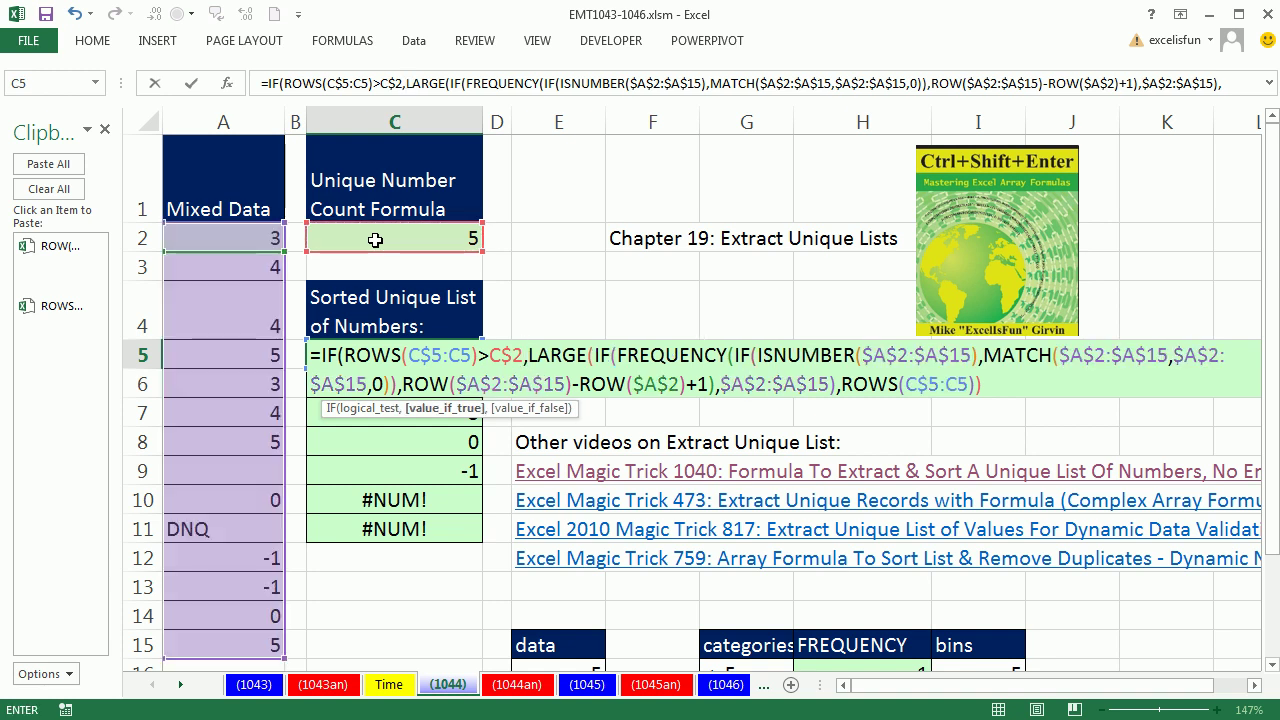
pyautogui.write('""')
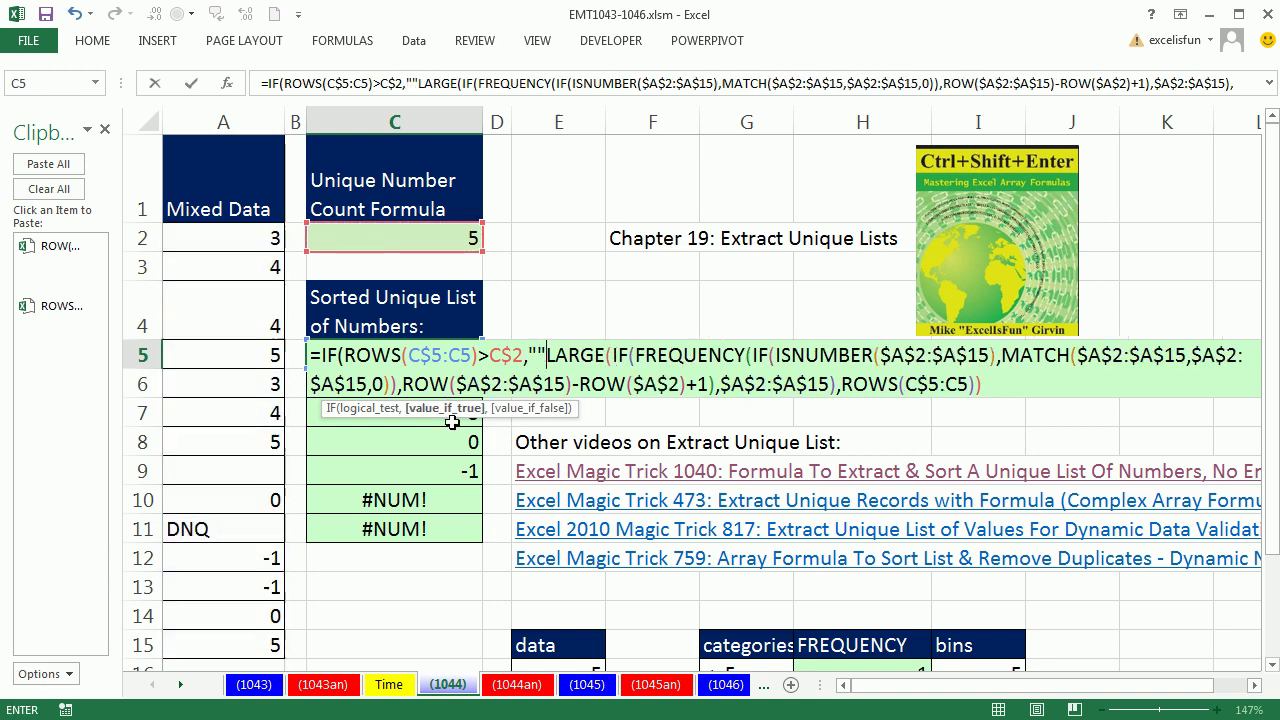
pyautogui.write(',')
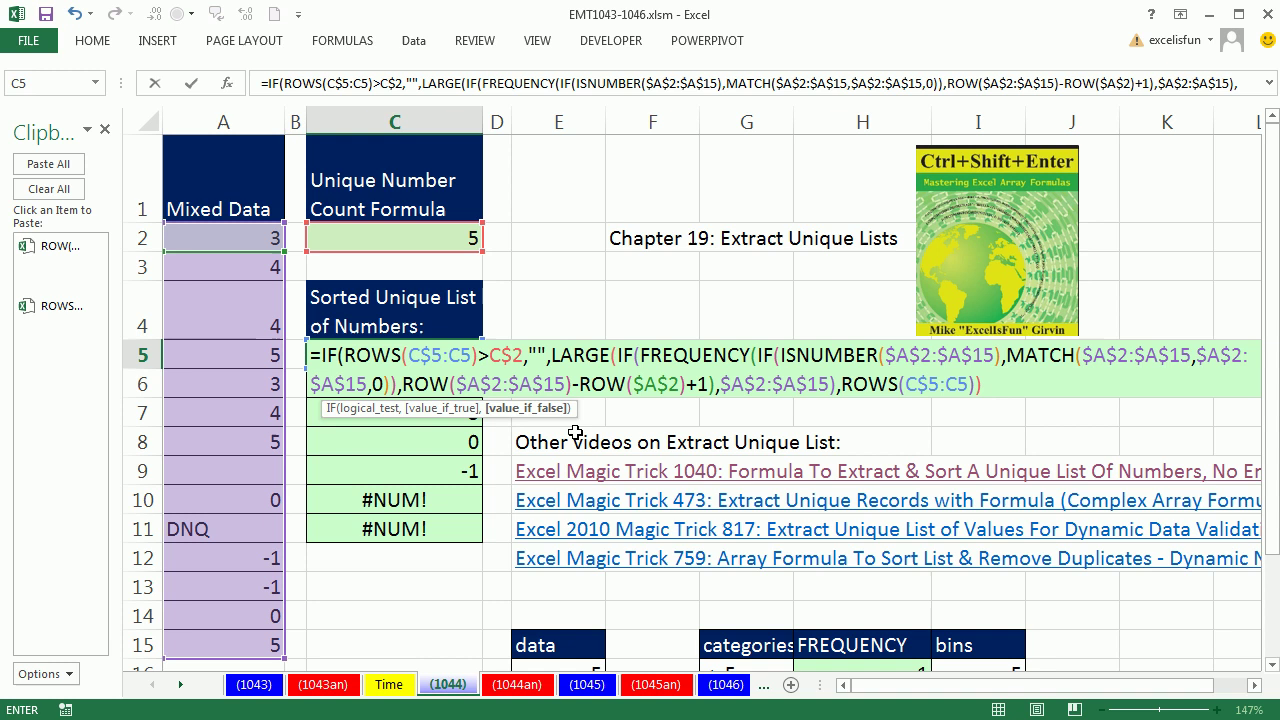
# Close the outer IF, re-enter C5 as an array formula, and fill the revised formula down through C11
pyautogui.click(1005, 386)
pyautogui.write(')')
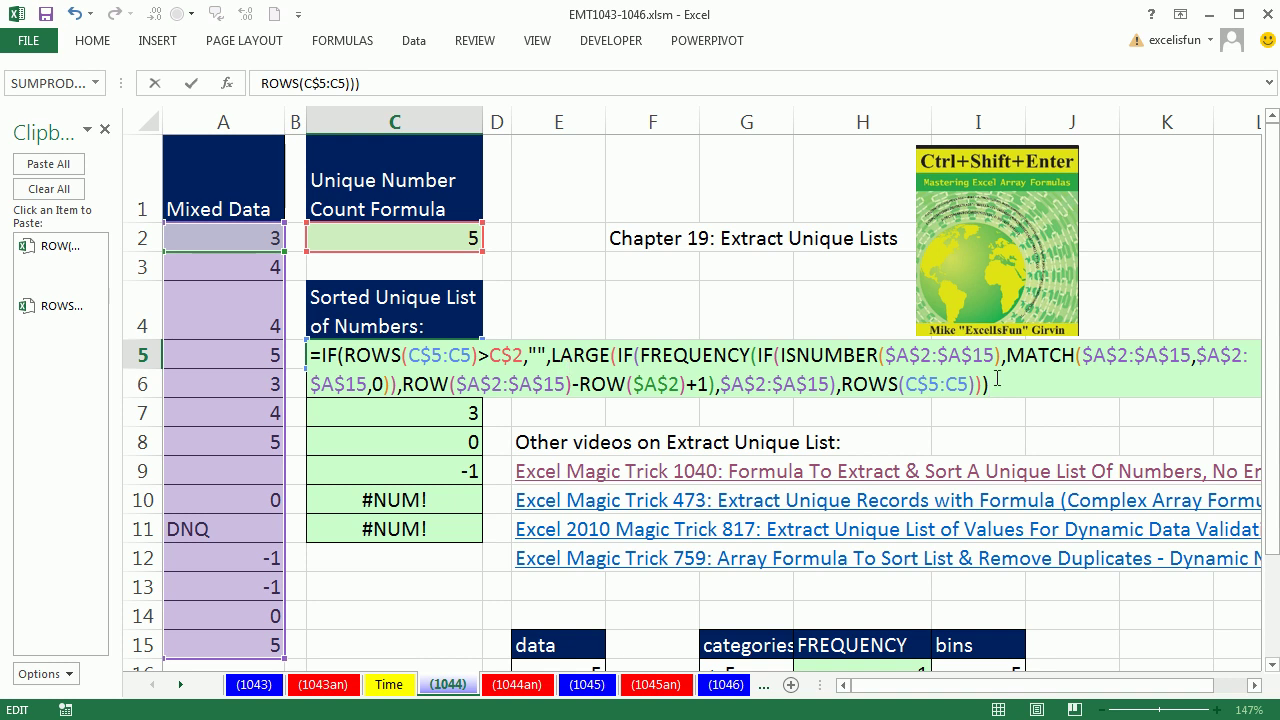
pyautogui.hotkey('ctrl', 'shift', 'Return')
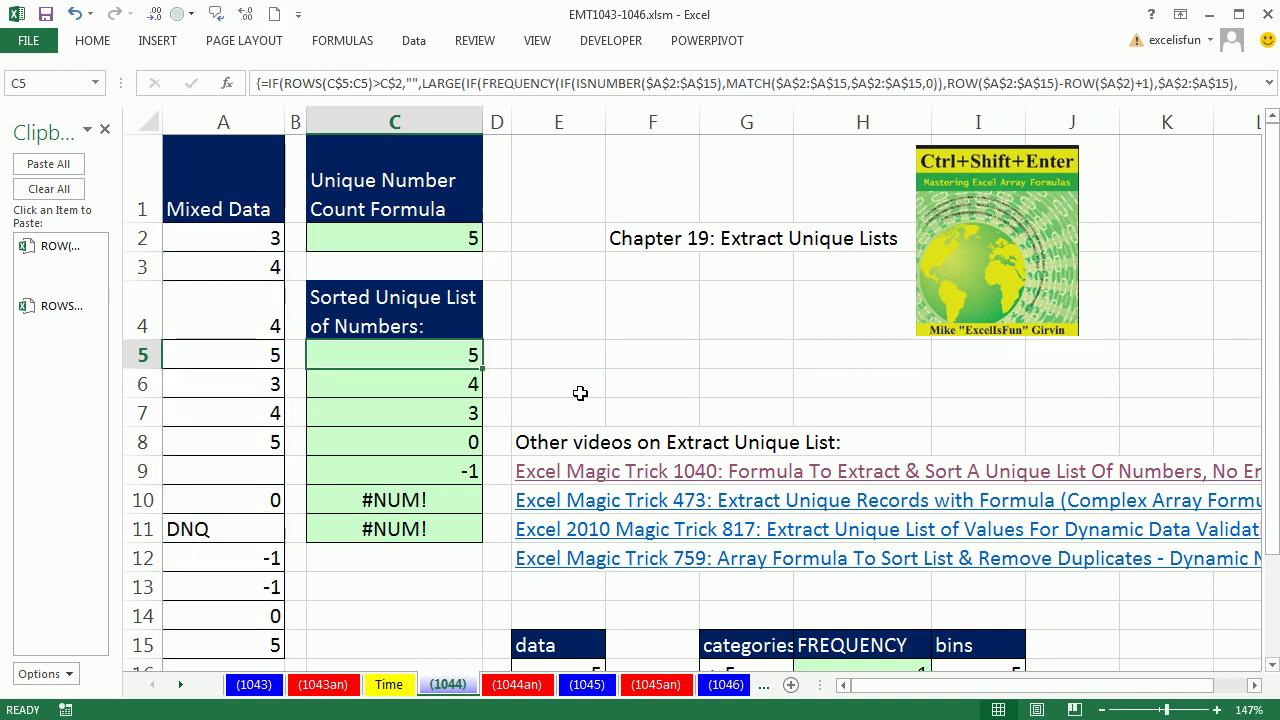
pyautogui.moveTo(485, 370); pyautogui.dragTo(467, 533)
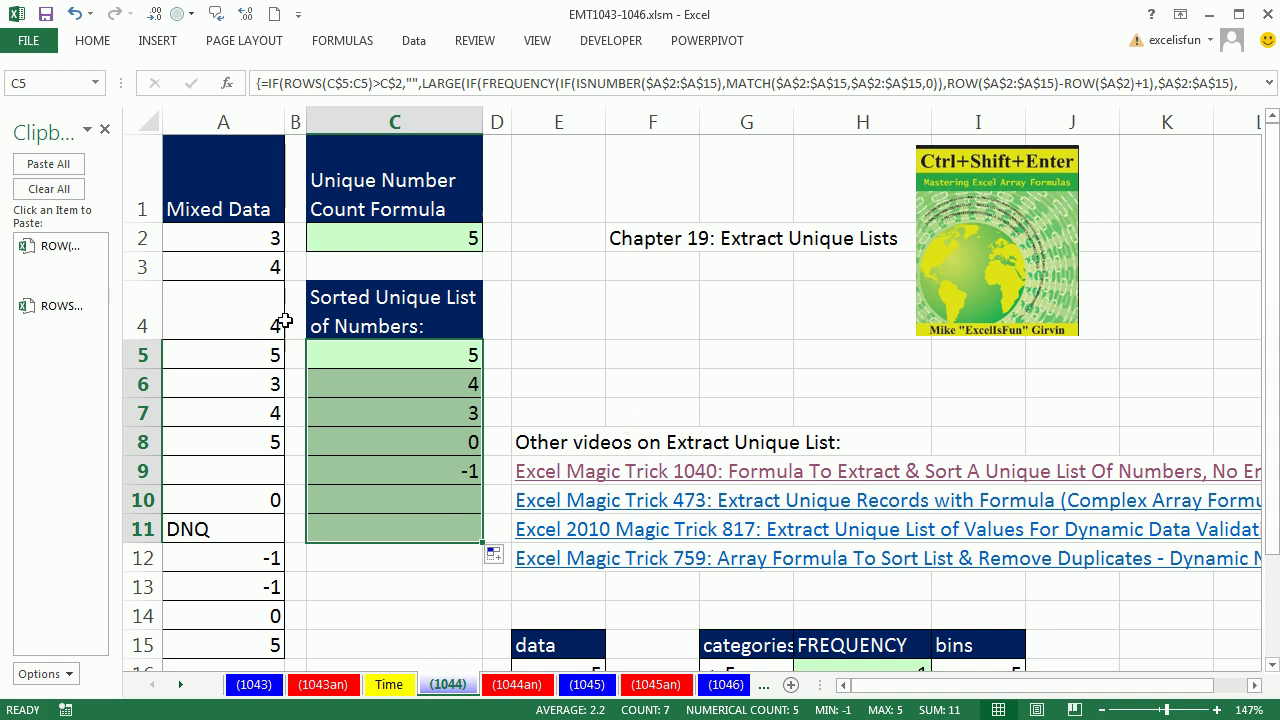
# Test the unique list by setting A4 to 66 and clearing the cell, and undo both changes
pyautogui.click(240, 308)
pyautogui.write('66')
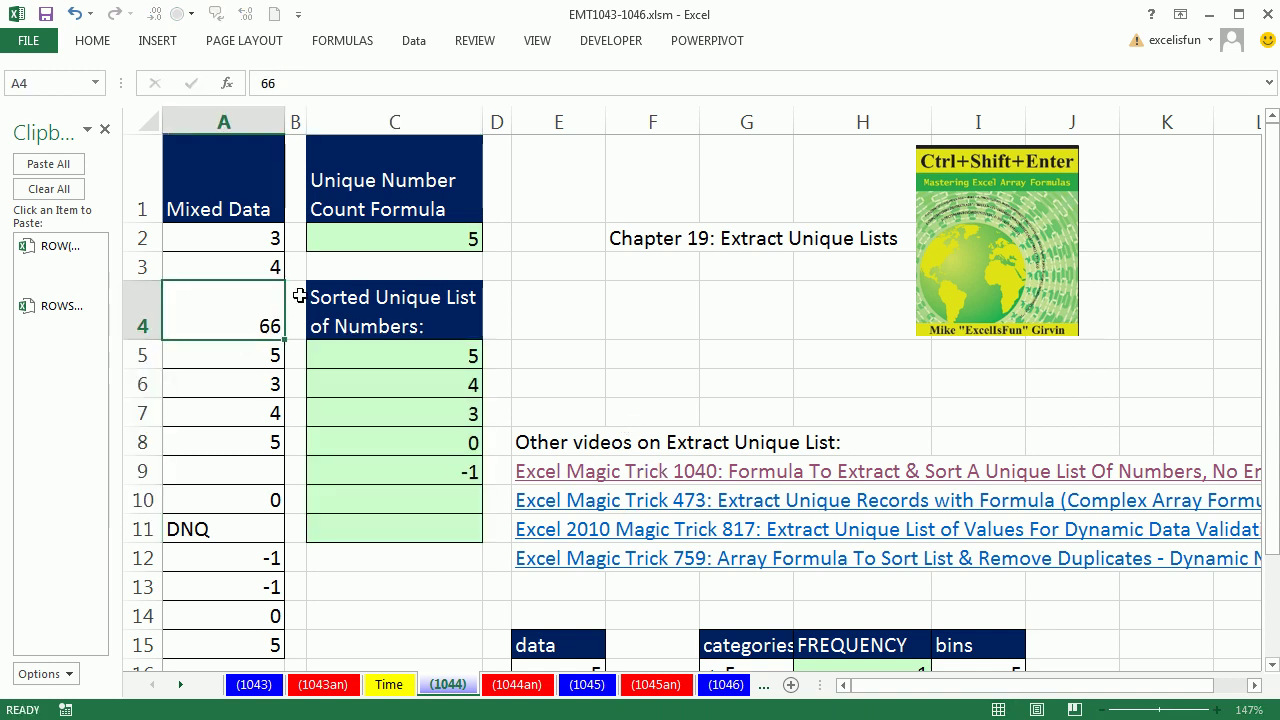
pyautogui.hotkey('ctrl', 'Return')
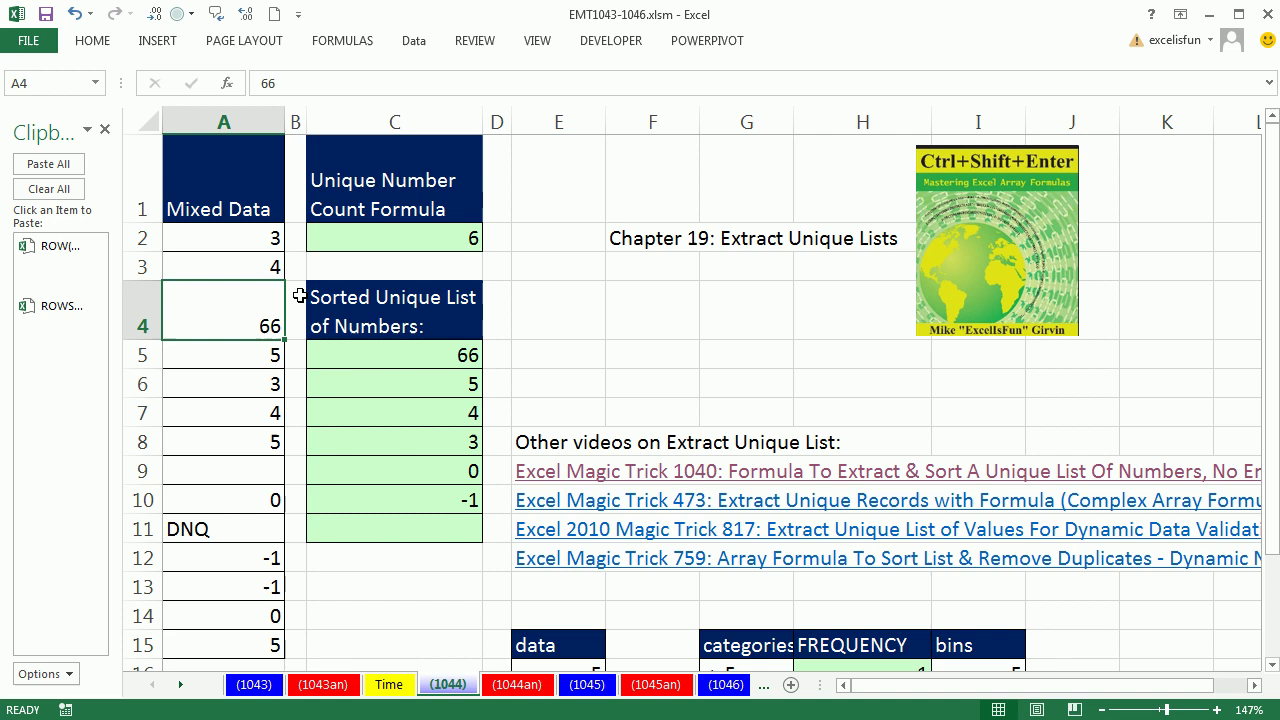
pyautogui.press('Delete')
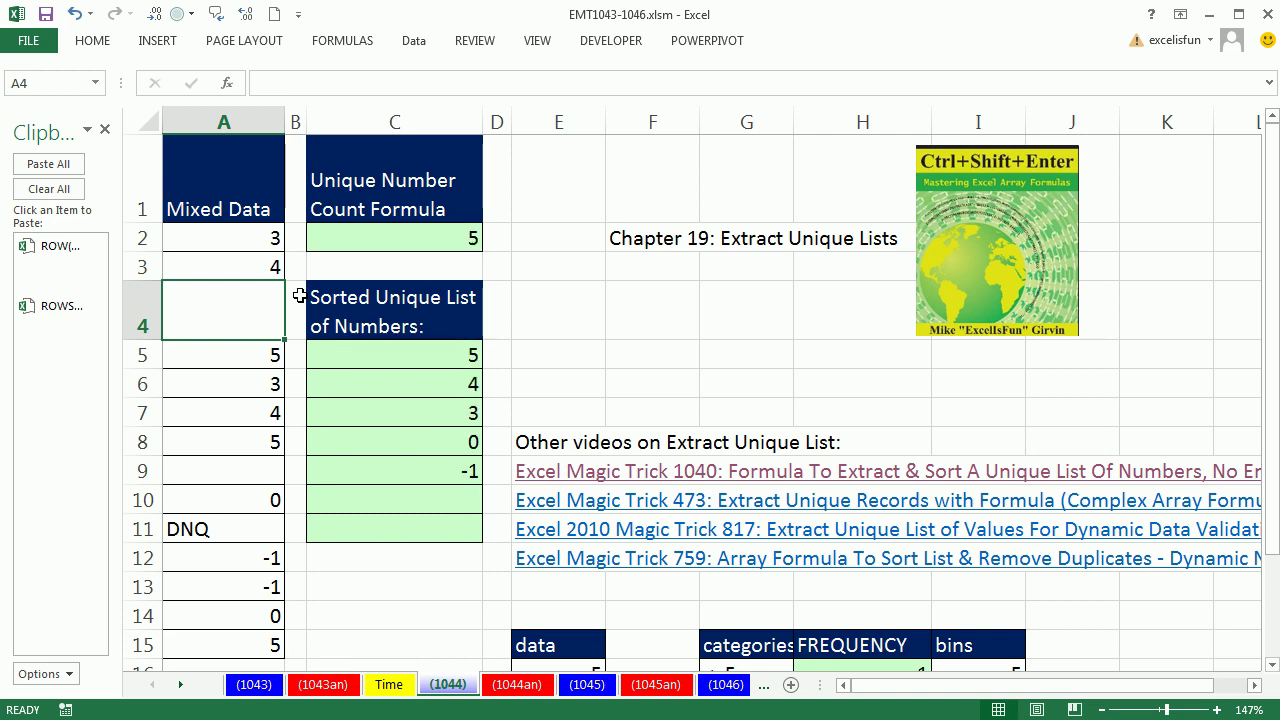
pyautogui.hotkey('ctrl', 'z')
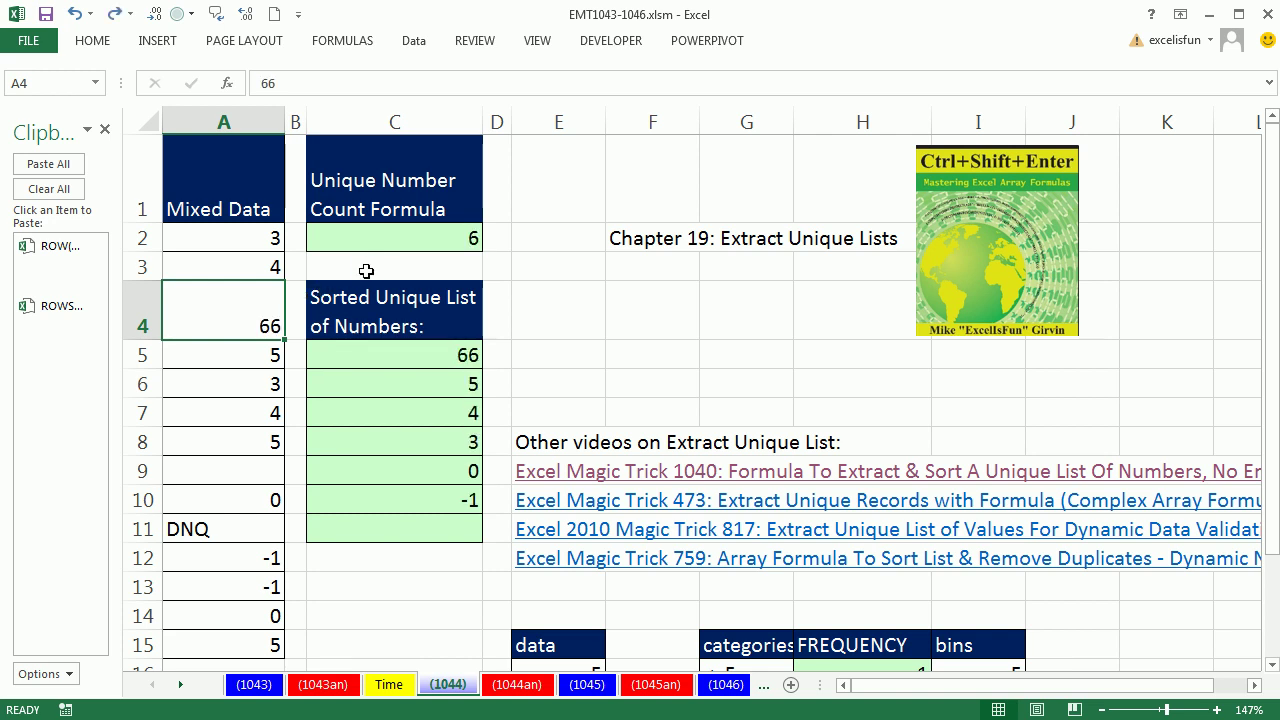
pyautogui.hotkey('ctrl', 'z')
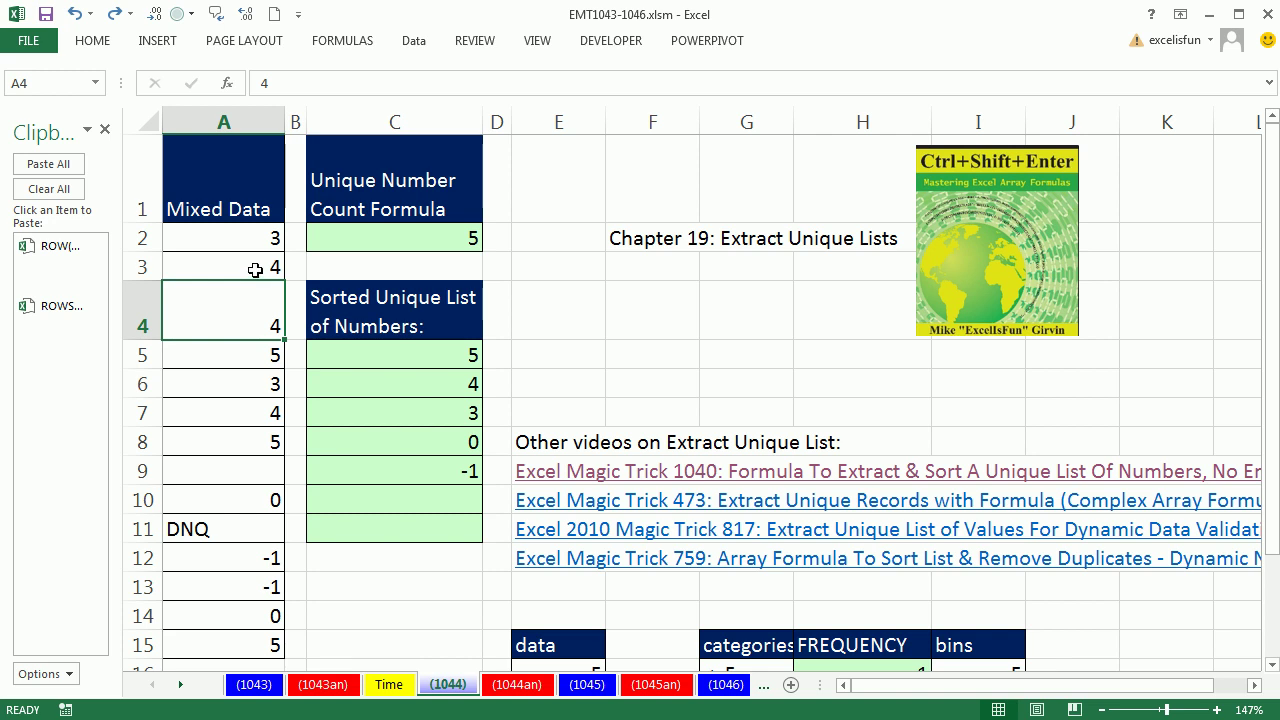
# Open the finished array formula in C5 in edit mode for review
pyautogui.click(463, 360)
pyautogui.doubleClick(463, 360)
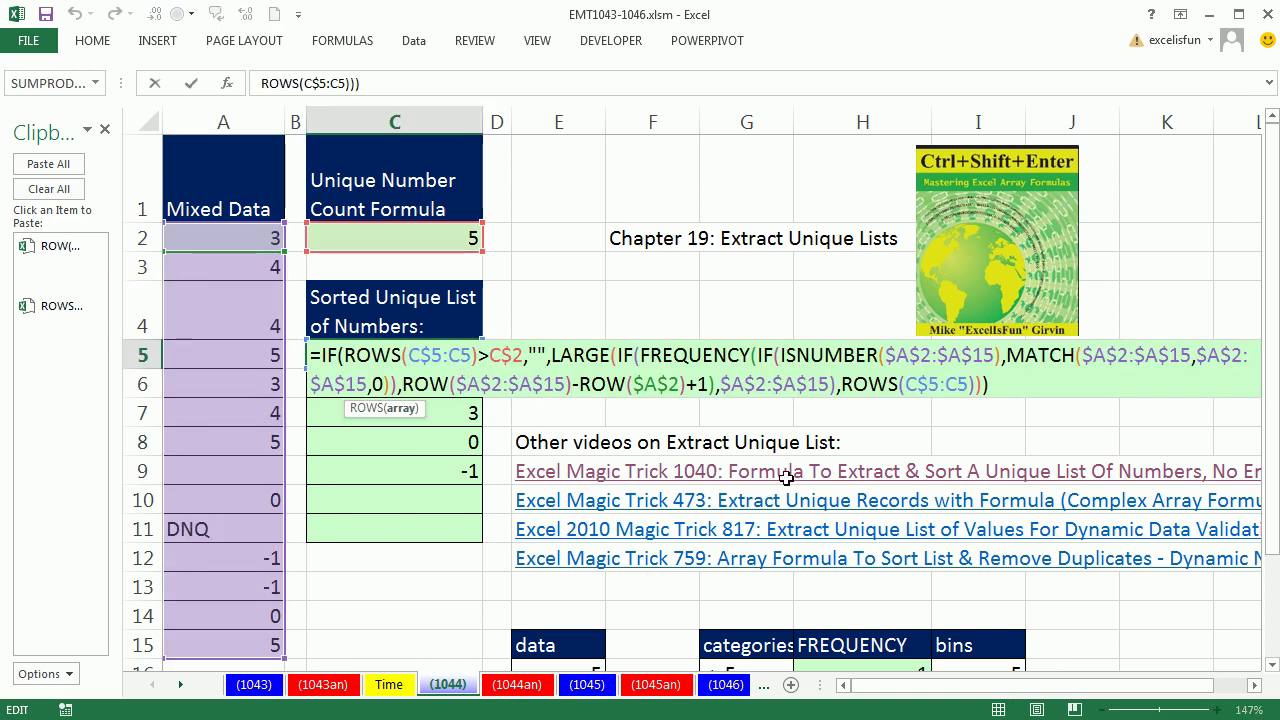